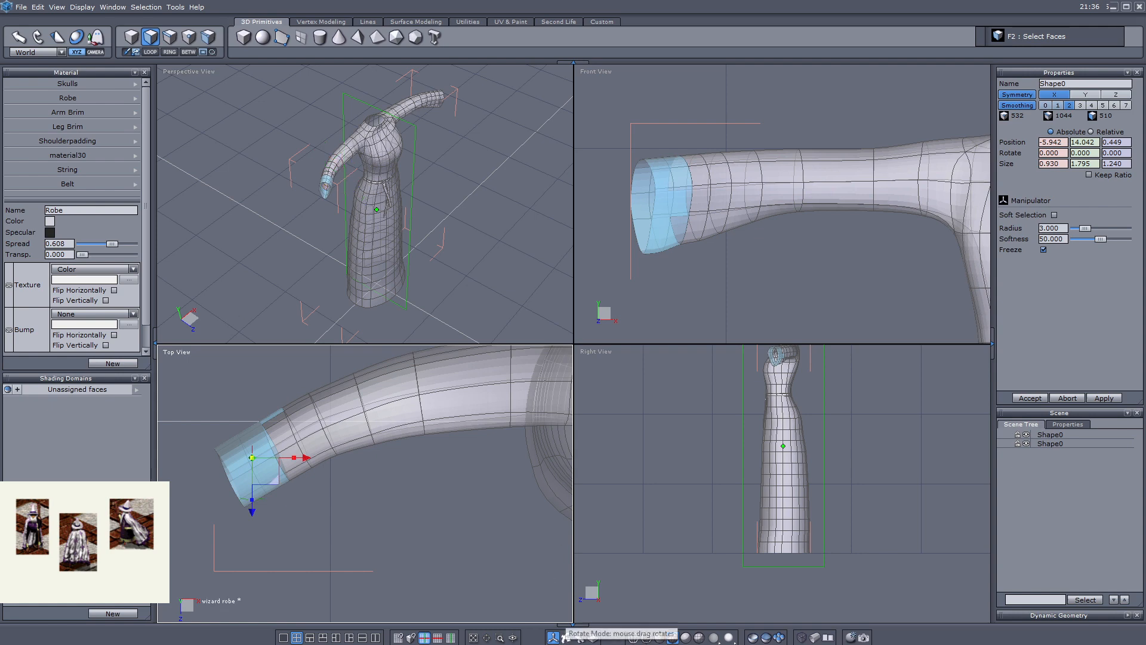
# - Copy the selected end faces of the robe's sleeve and paste them as a separate cuff object
pyautogui.click(566, 637)
pyautogui.moveTo(305, 239); pyautogui.dragTo(386, 173)
pyautogui.scroll(5, 386, 173)
pyautogui.click(552, 637)
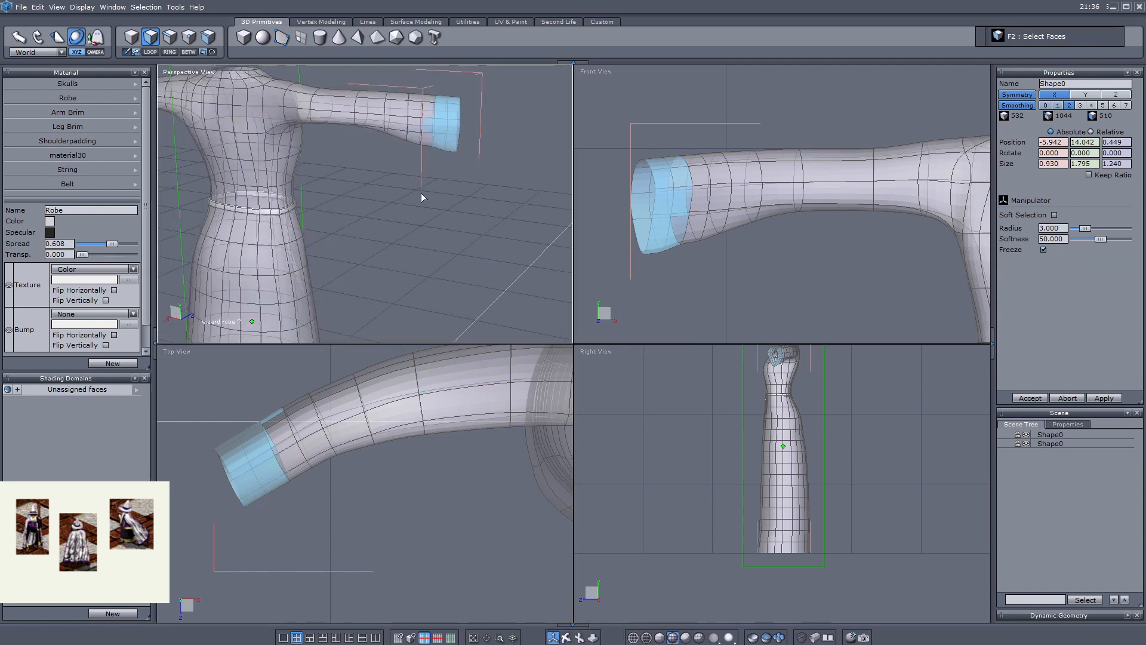
pyautogui.click(425, 126)
pyautogui.scroll(-3, 689, 289)
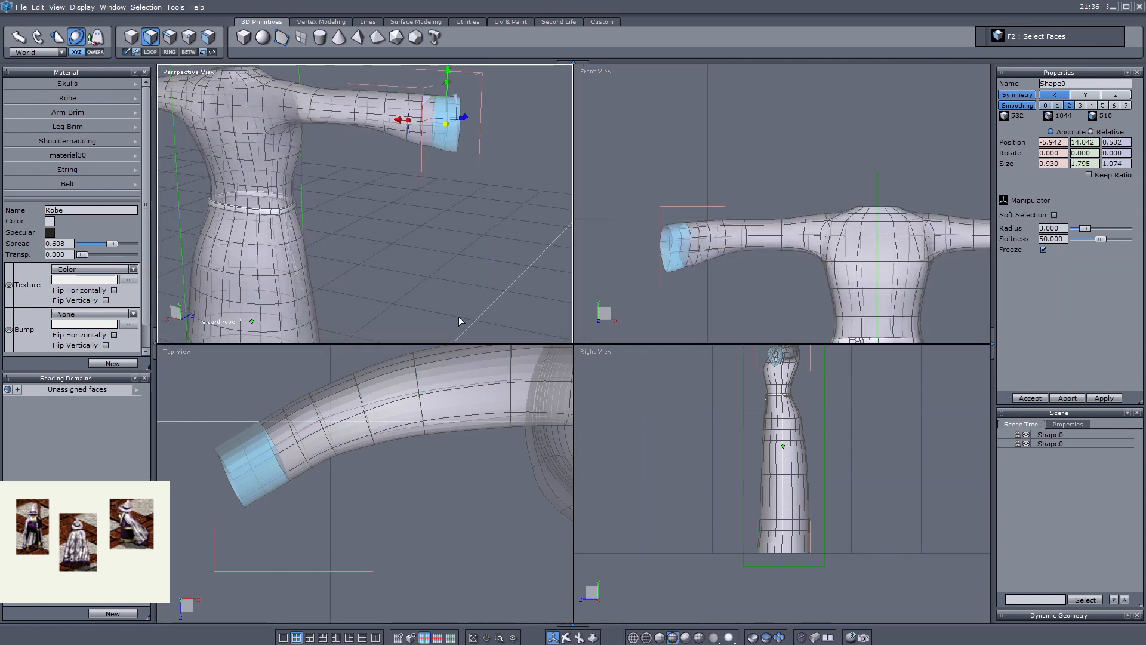
pyautogui.hotkey('ctrl', 'c')
pyautogui.hotkey('ctrl', 'v')
pyautogui.scroll(5, 403, 154)
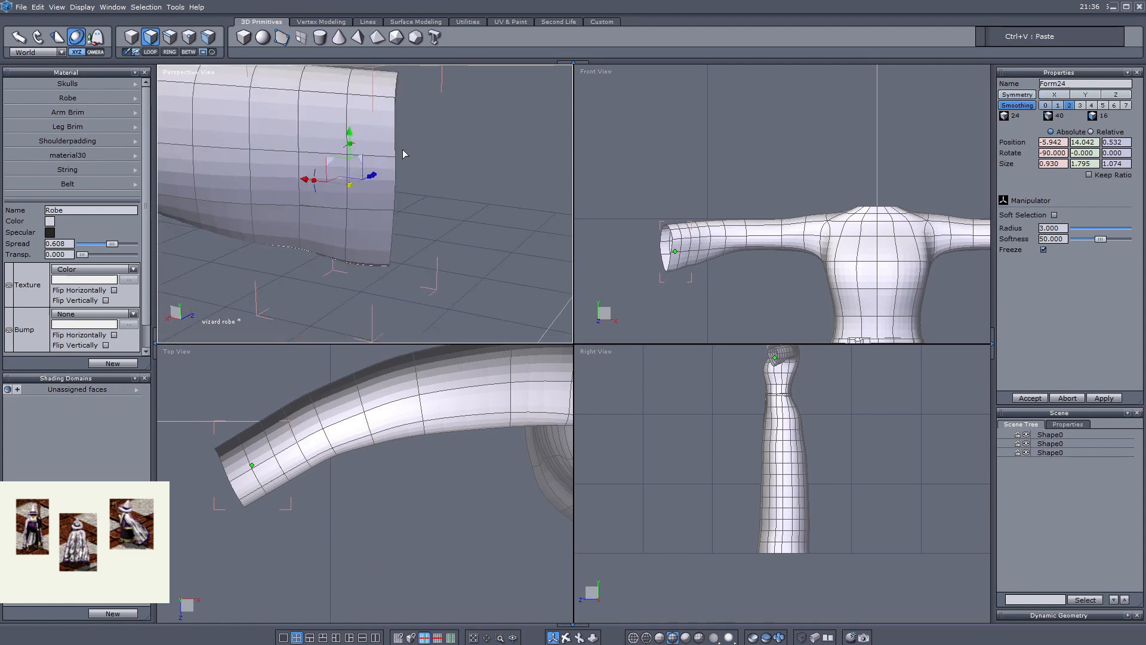
# - Thicken the pasted cuff using the other thickness direction option and a value of 0.2
pyautogui.moveTo(349, 190); pyautogui.dragTo(356, 189)
pyautogui.hotkey('alt', 't')
pyautogui.scroll(-5, 364, 194)
pyautogui.scroll(3, 365, 194)
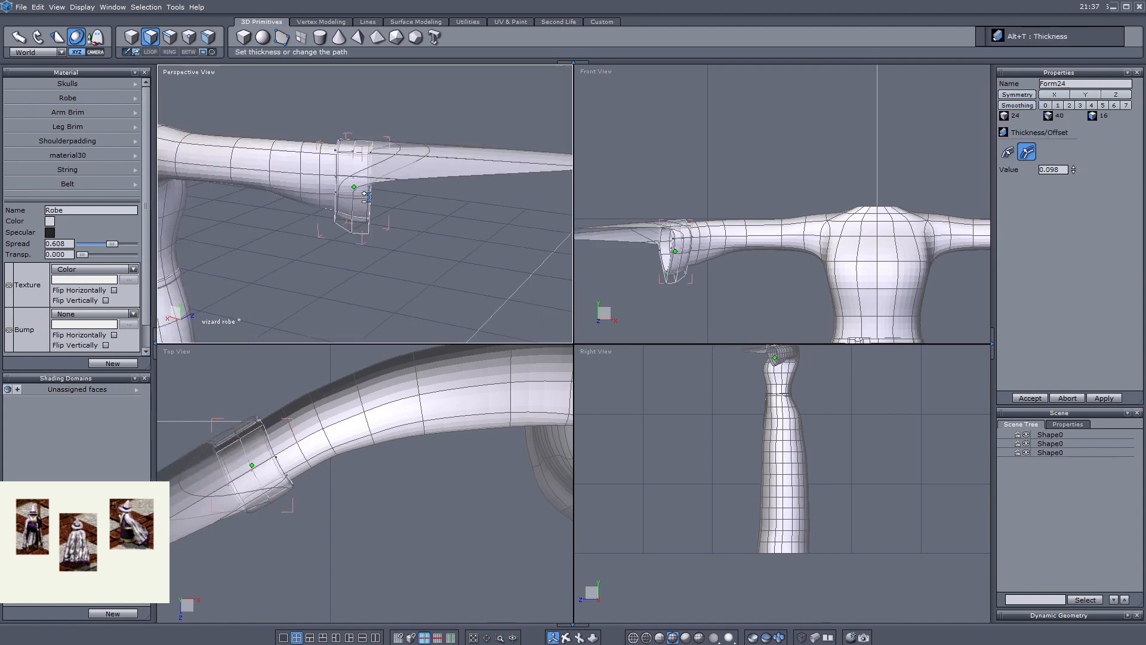
pyautogui.click(1009, 153)
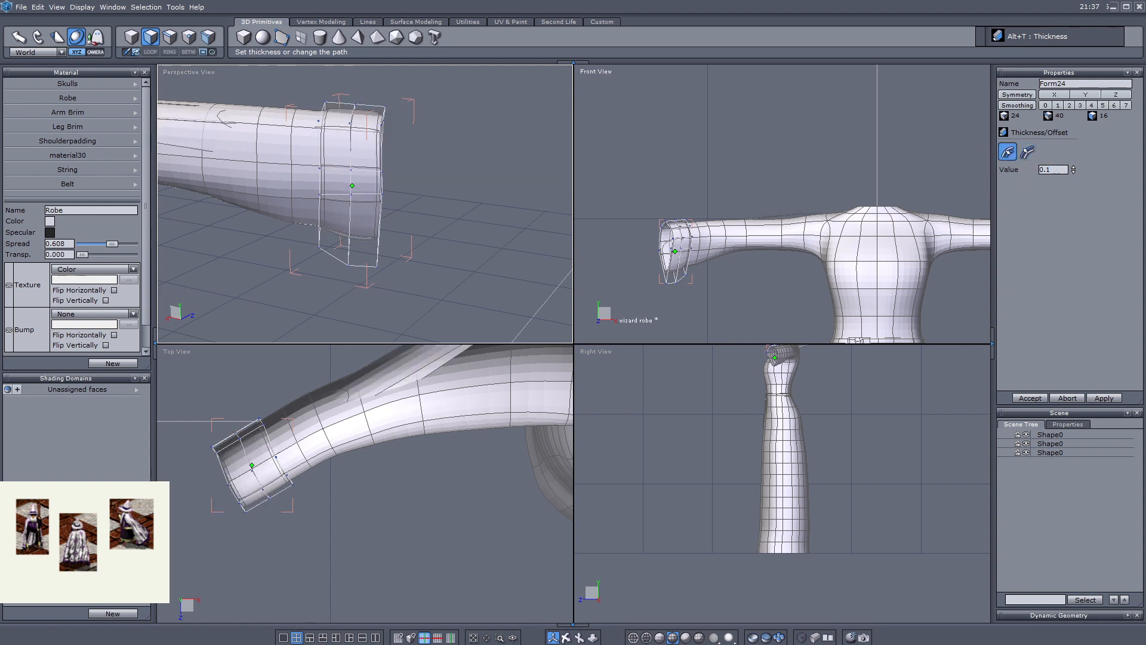
pyautogui.scroll(5, 708, 228)
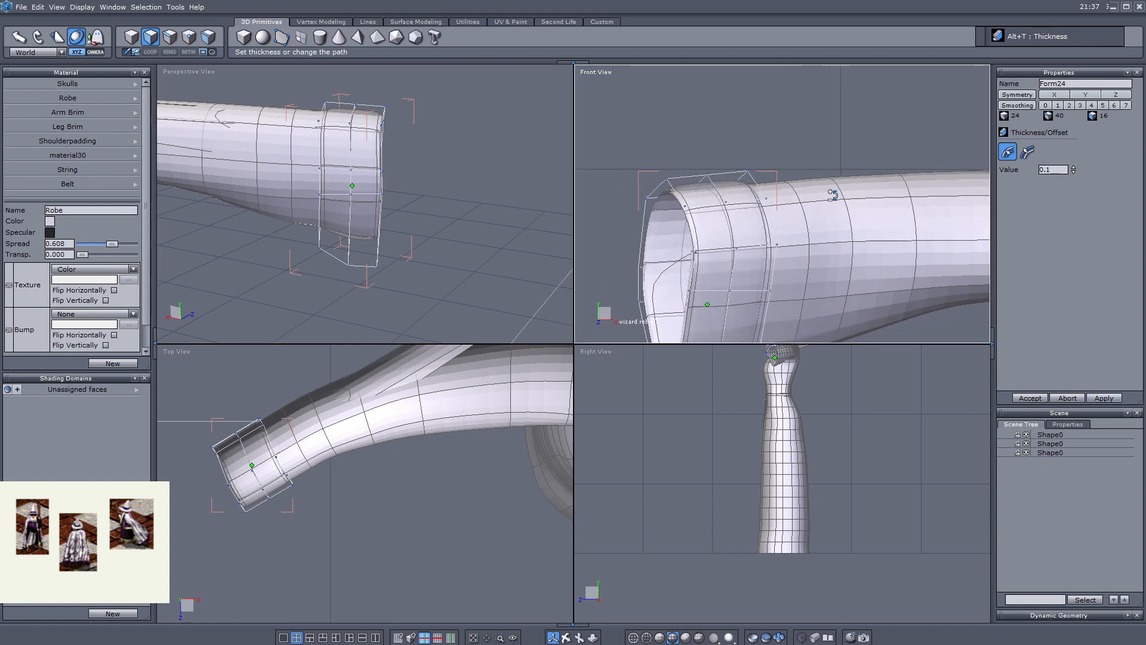
pyautogui.press('Return')
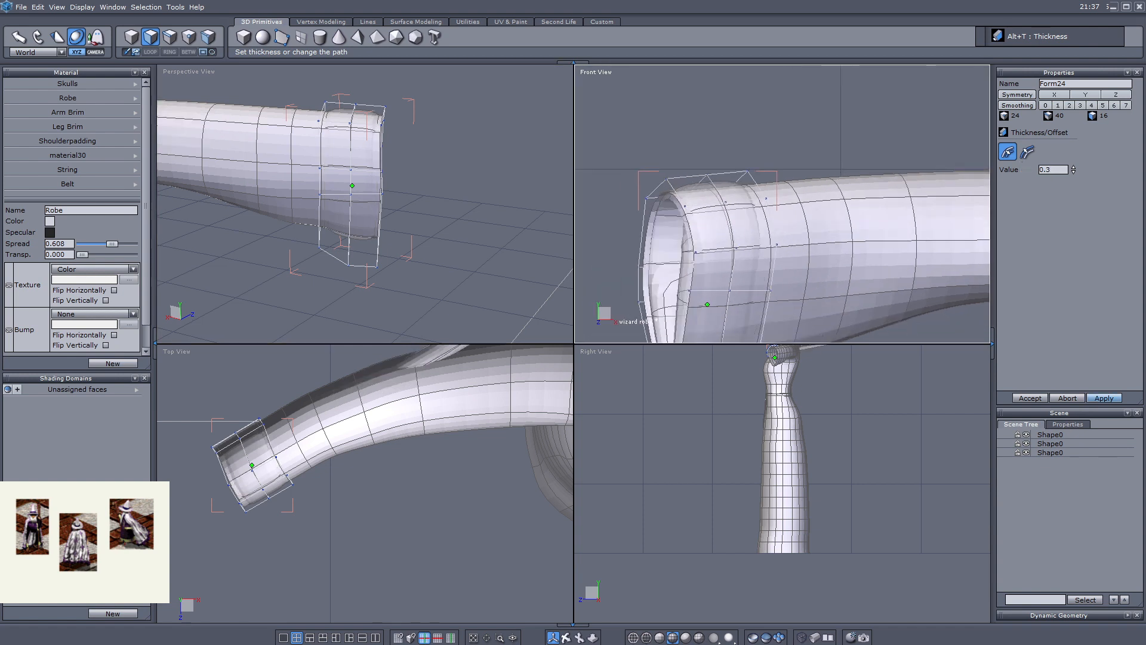
pyautogui.write('2')
pyautogui.press('Return')
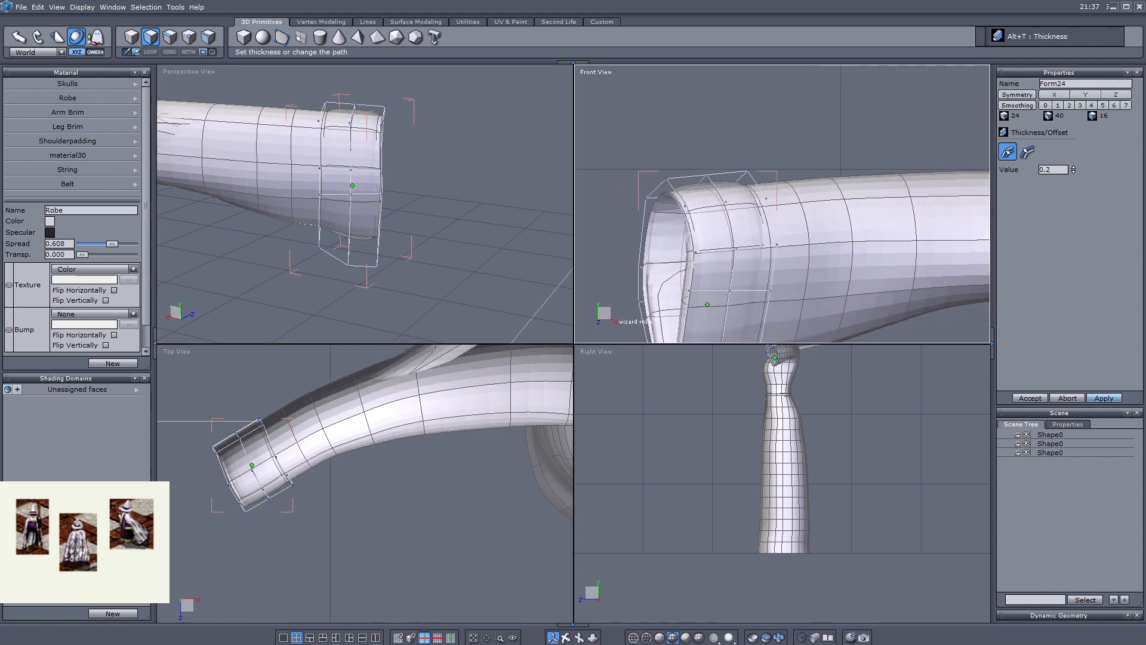
pyautogui.click(1031, 398)
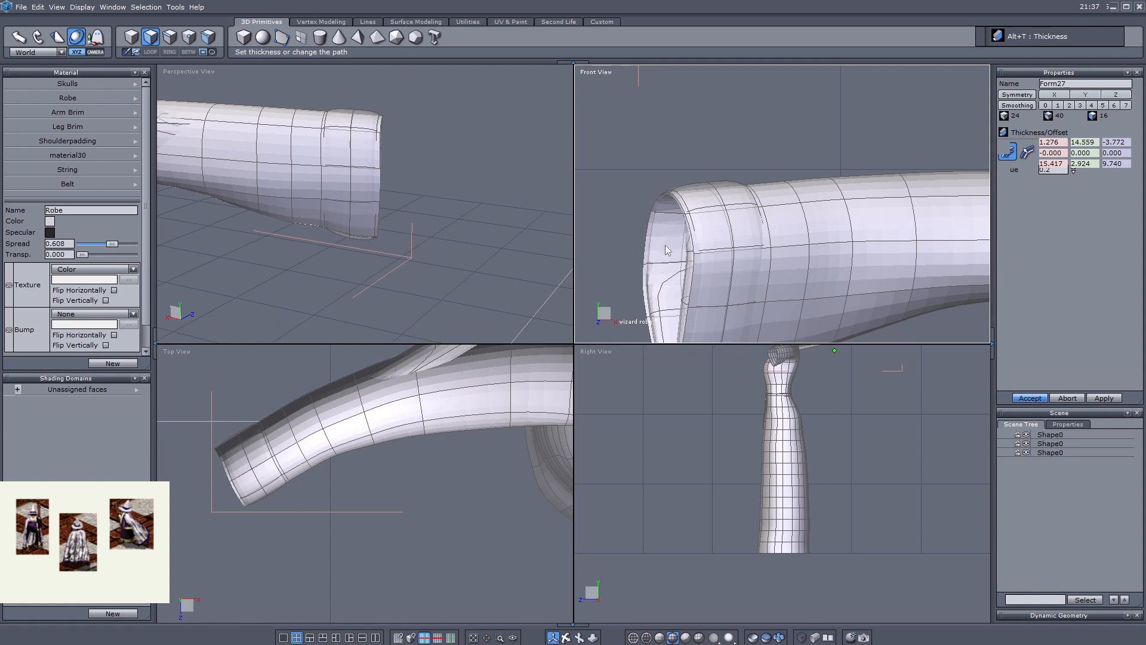
# - Hide the other two scene objects so that only the thickened cuff is shown
pyautogui.click(688, 215)
pyautogui.scroll(2, 687, 213)
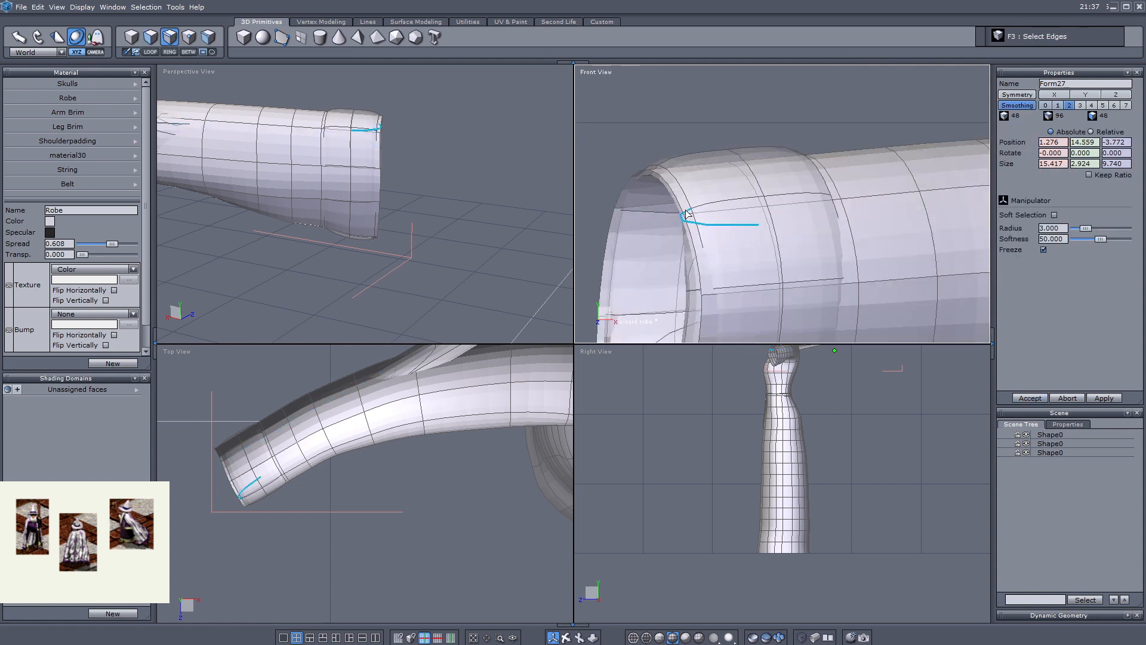
pyautogui.click(1027, 444)
pyautogui.scroll(-3, 424, 483)
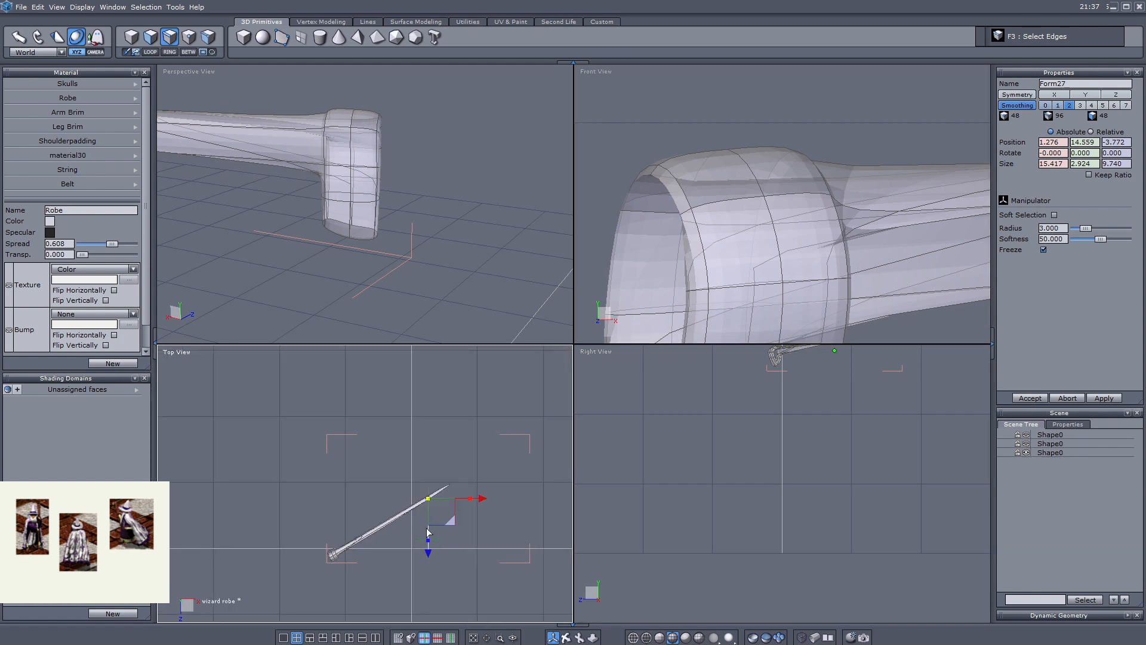
pyautogui.press('F5')
pyautogui.moveTo(410, 468); pyautogui.dragTo(461, 513)
pyautogui.scroll(2, 463, 494)
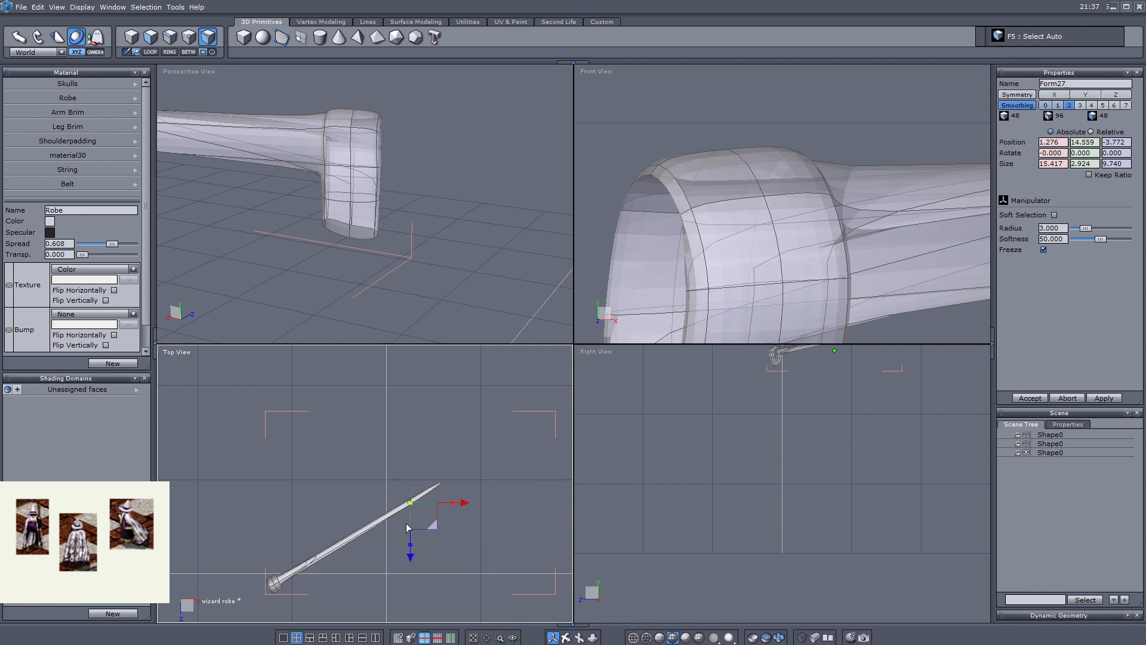
pyautogui.moveTo(436, 513); pyautogui.dragTo(516, 462, button='middle')
pyautogui.moveTo(515, 457); pyautogui.dragTo(499, 515)
pyautogui.hotkey('ctrl', 'z')
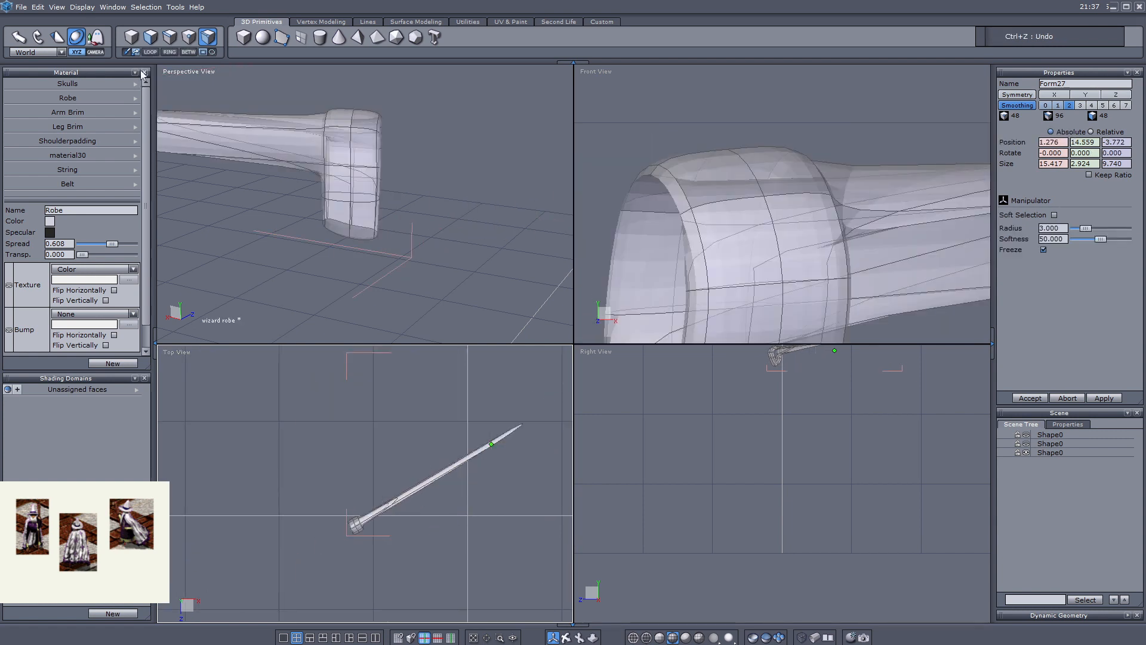
# - Pull the stray points stretched away from the cuff back toward its body in point selection mode
pyautogui.click(131, 36)
pyautogui.click(189, 37)
pyautogui.moveTo(549, 406); pyautogui.dragTo(355, 570)
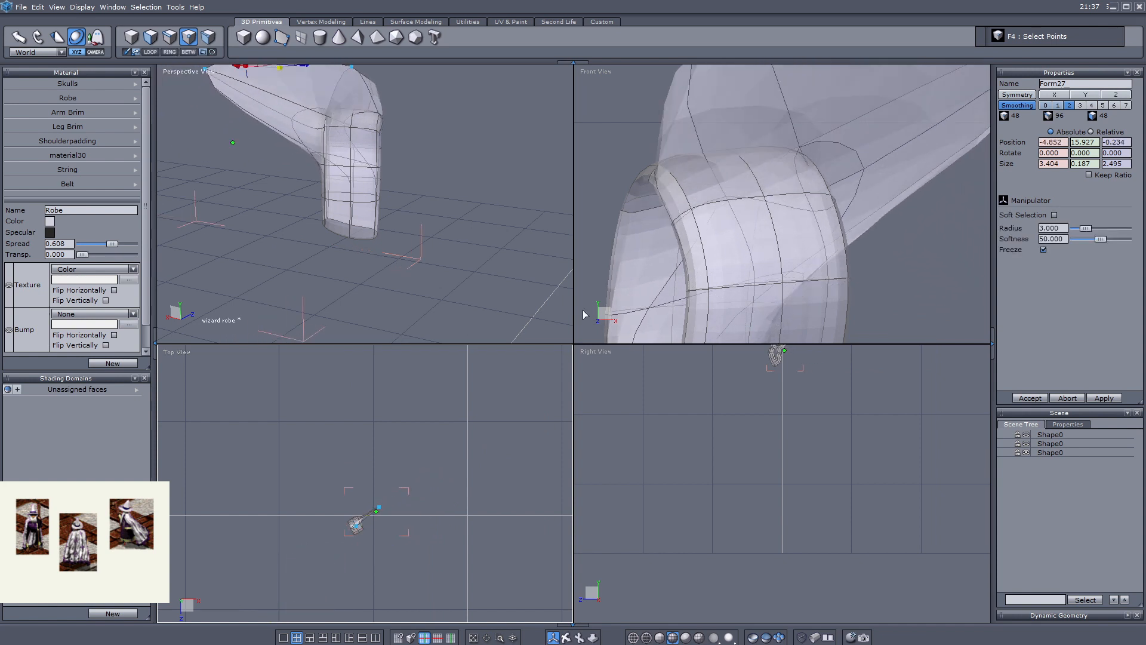
pyautogui.moveTo(688, 189); pyautogui.dragTo(694, 153, button='middle')
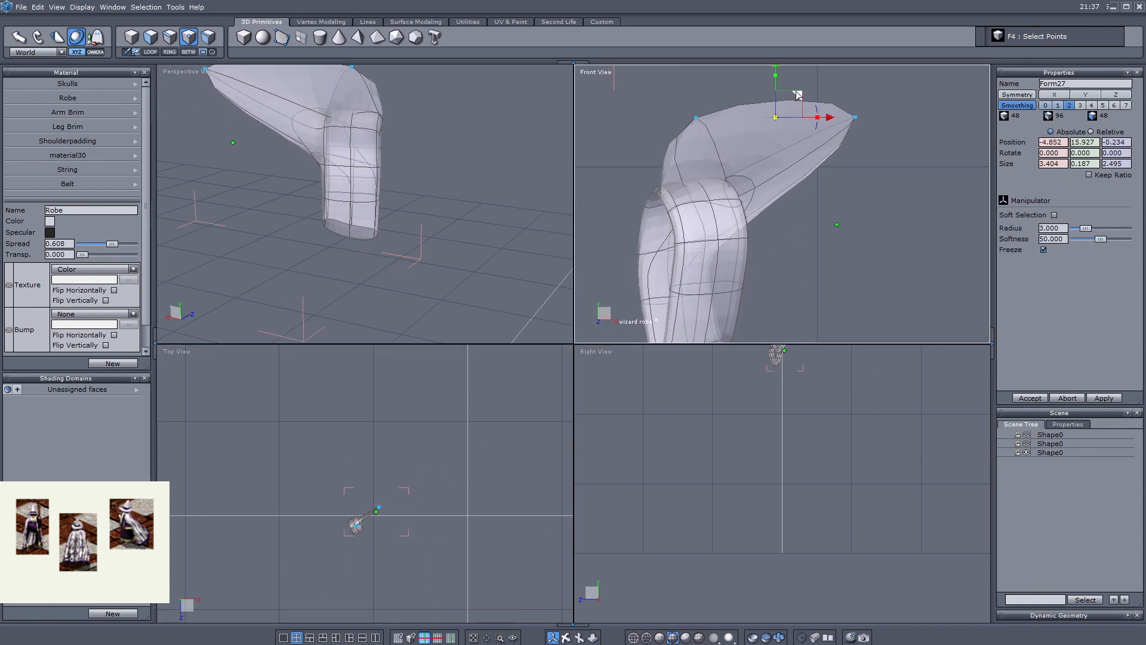
pyautogui.moveTo(722, 99); pyautogui.dragTo(753, 276)
pyautogui.moveTo(875, 113); pyautogui.dragTo(507, 291)
pyautogui.click(338, 169)
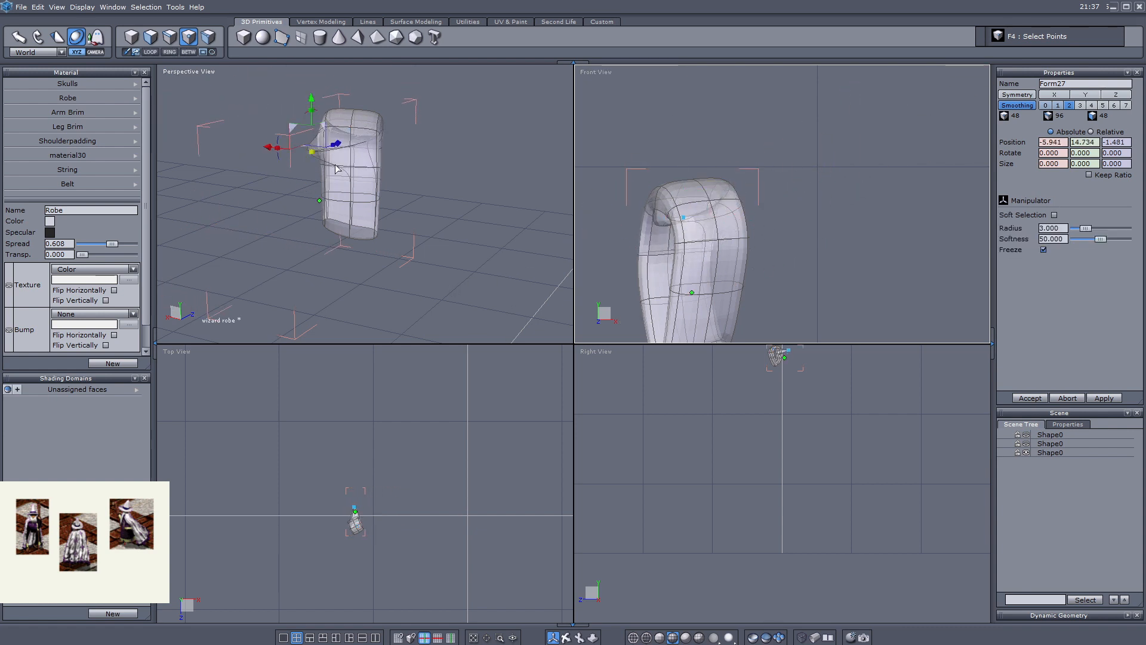
# - Move the last outlying point back onto the cuff, to about X -6.032 and Z 0.087
pyautogui.click(500, 638)
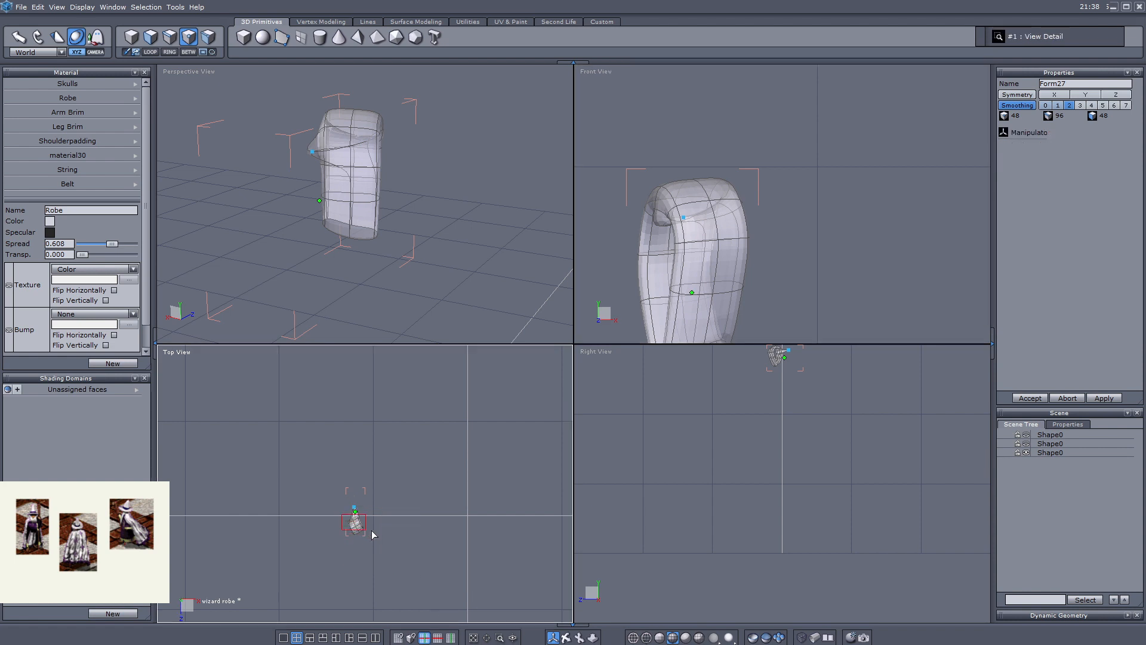
pyautogui.moveTo(365, 548); pyautogui.dragTo(365, 550)
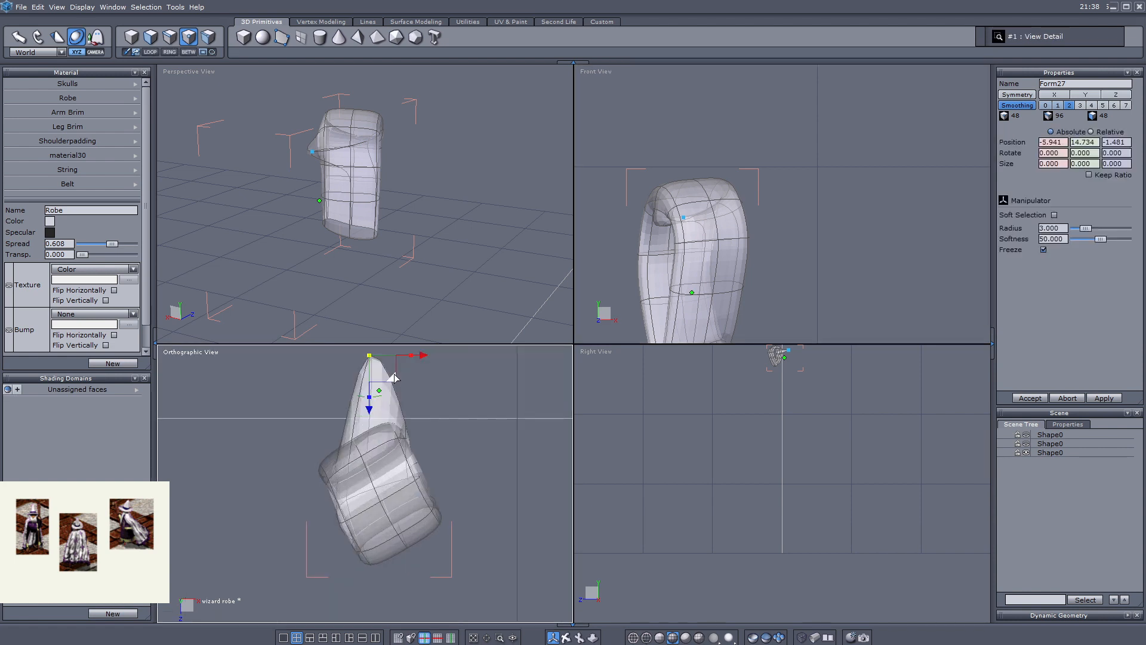
pyautogui.moveTo(394, 378); pyautogui.dragTo(381, 590)
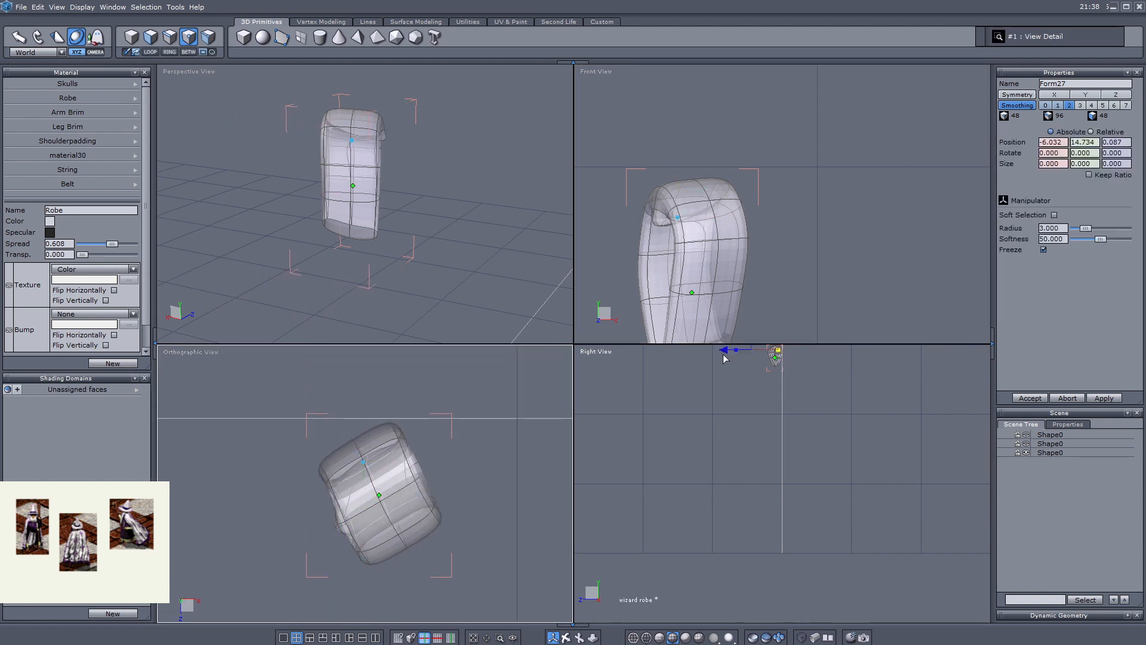
# - Move the misplaced inner-wall point to the inside top of the cuff, at about X -5.958, Y 14.920, Z 0.635
pyautogui.moveTo(724, 359); pyautogui.dragTo(740, 456, button='middle')
pyautogui.scroll(5, 742, 461)
pyautogui.moveTo(766, 364); pyautogui.dragTo(756, 456, button='middle')
pyautogui.scroll(7, 756, 457)
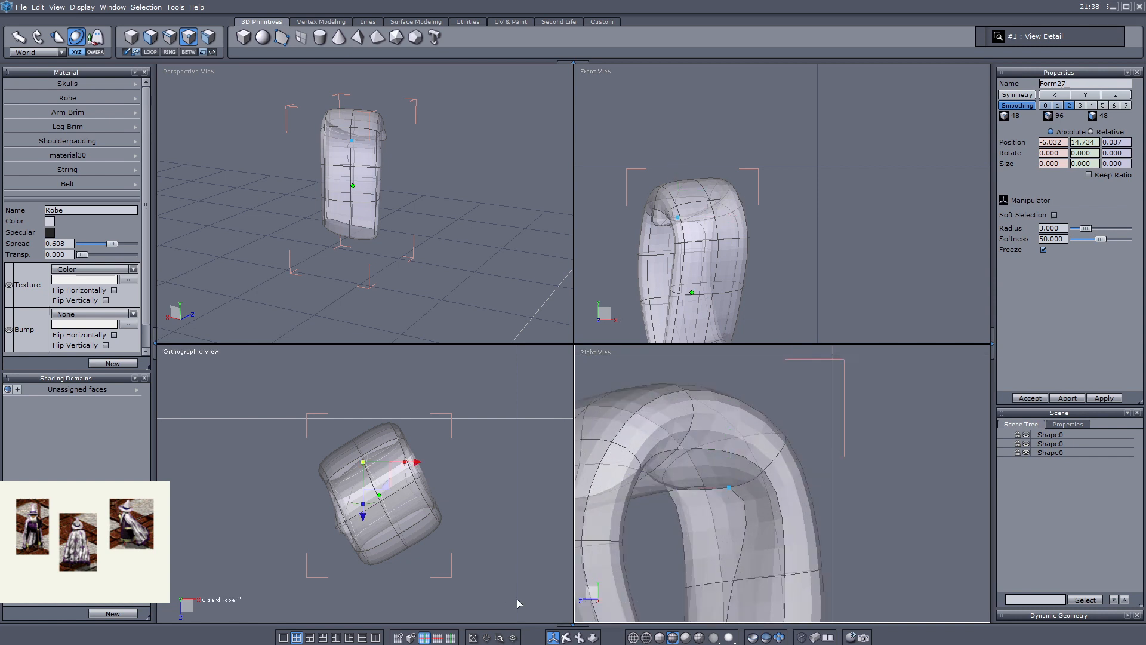
pyautogui.click(566, 638)
pyautogui.moveTo(361, 242); pyautogui.dragTo(419, 210)
pyautogui.scroll(8, 487, 184)
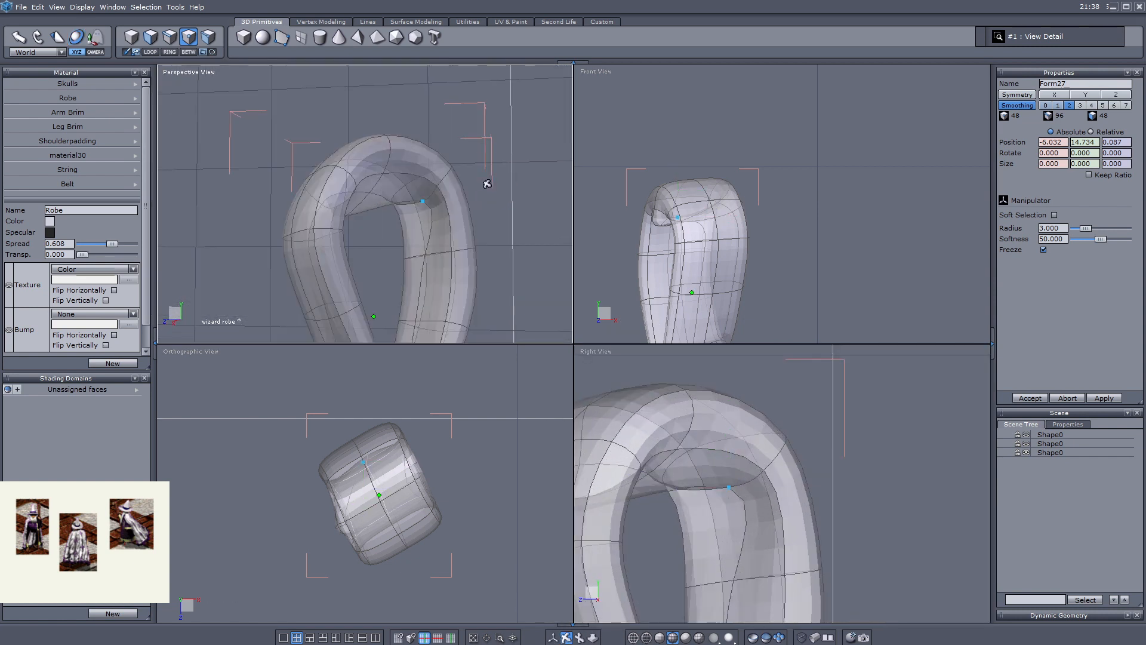
pyautogui.moveTo(487, 184); pyautogui.dragTo(404, 156)
pyautogui.click(553, 637)
pyautogui.click(396, 243)
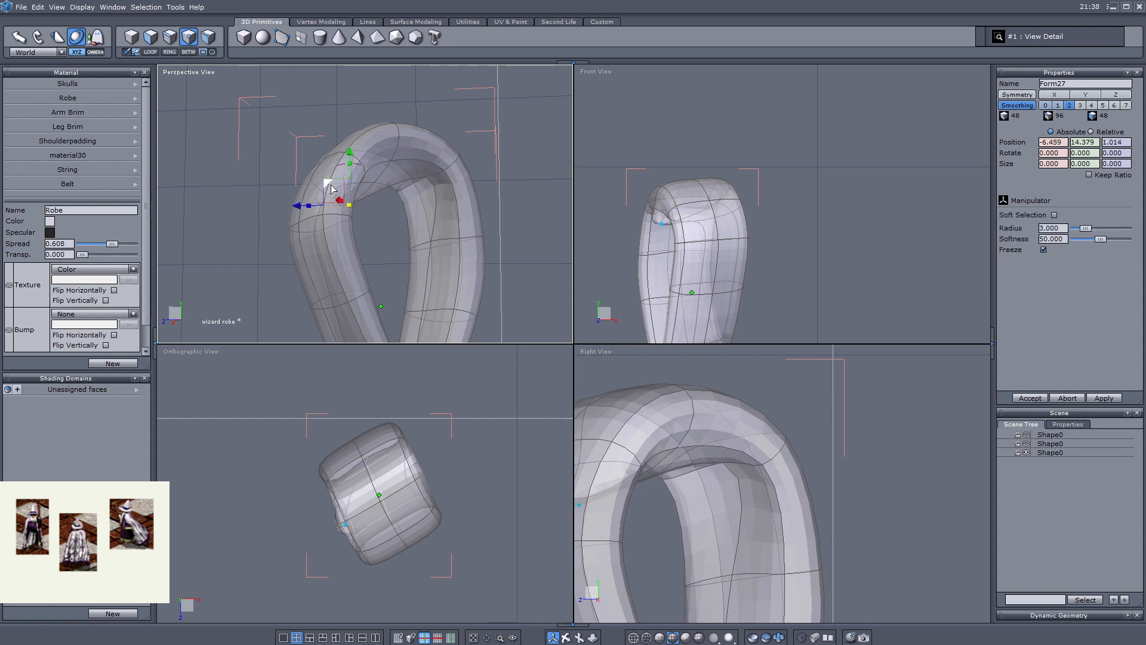
pyautogui.moveTo(333, 189); pyautogui.dragTo(399, 89)
pyautogui.click(410, 485)
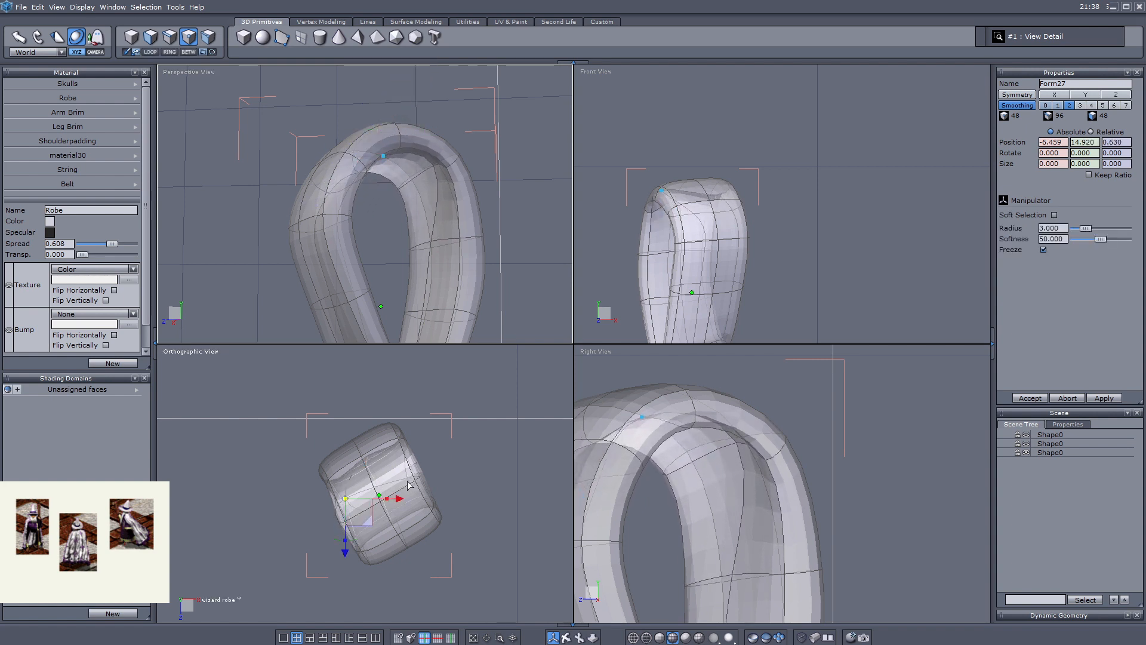
pyautogui.moveTo(369, 525); pyautogui.dragTo(442, 529)
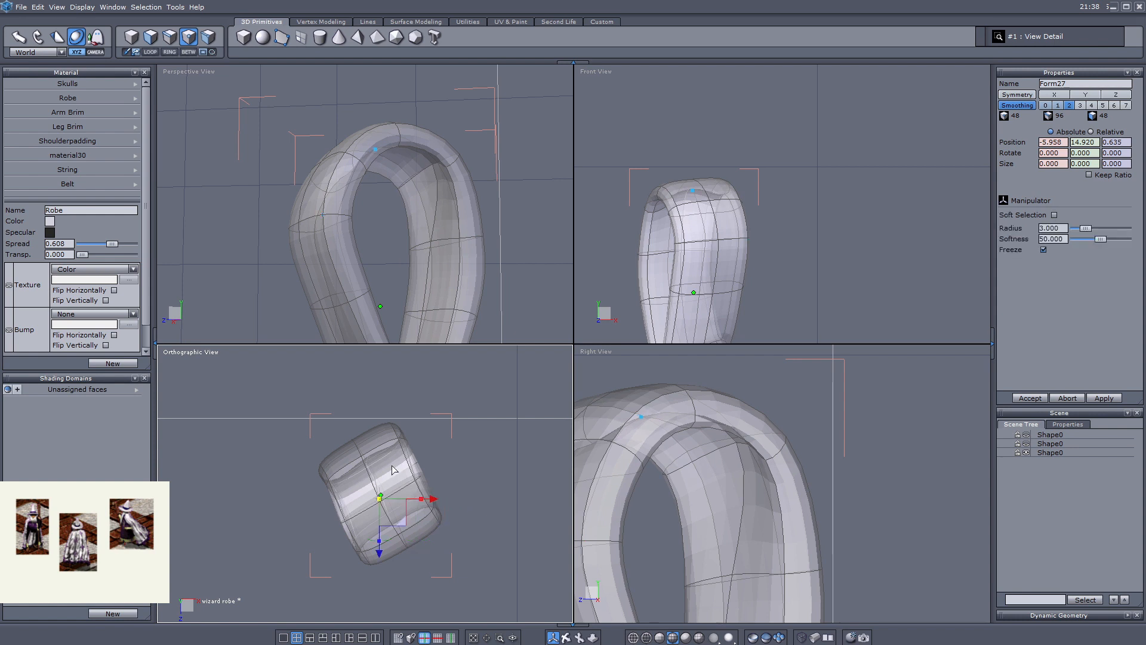
# - Reposition the neighbouring point inside the cuff's upper curve at about X -6.148, Y 14.886, Z 0.196
pyautogui.click(434, 175)
pyautogui.click(434, 170)
pyautogui.moveTo(393, 483); pyautogui.dragTo(386, 487)
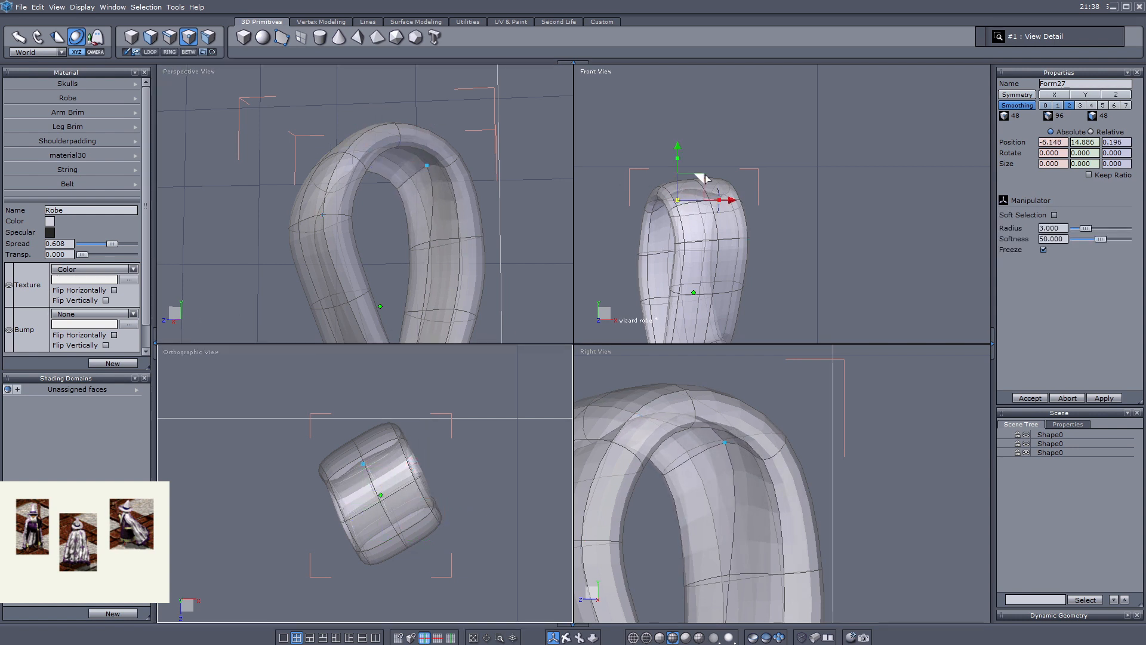
# - Refine that inner point's placement to about X -6.078, Y 14.779, Z 0.305 so it follows the cuff's curve
pyautogui.moveTo(358, 257); pyautogui.dragTo(386, 249, button='right')
pyautogui.scroll(-5, 430, 263)
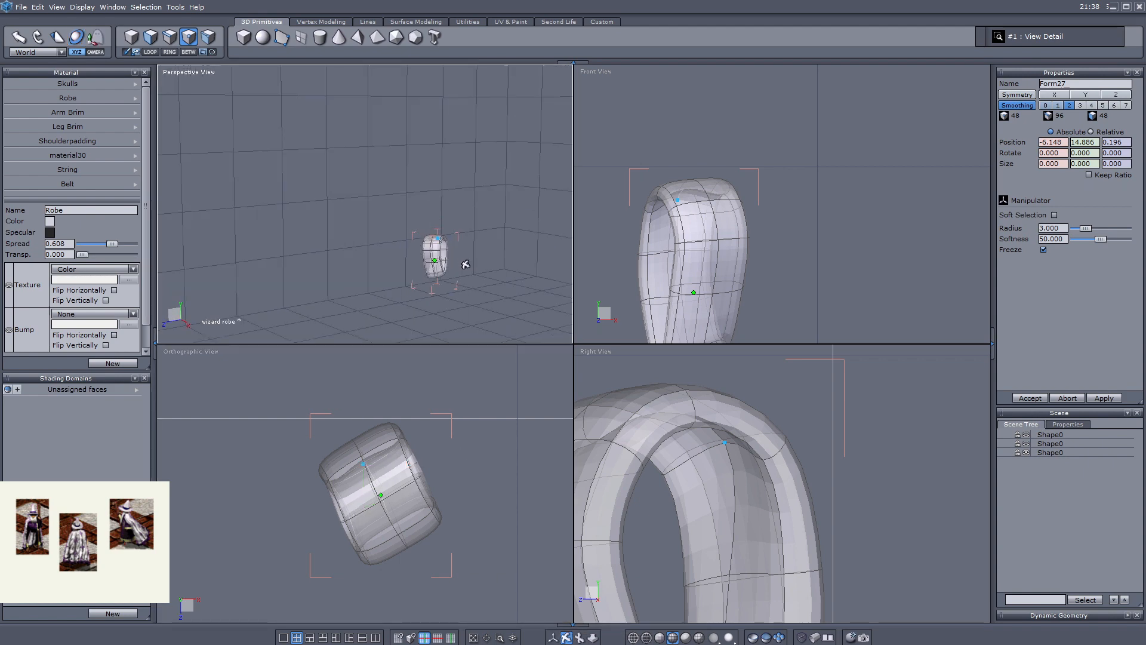
pyautogui.scroll(8, 469, 290)
pyautogui.scroll(-3, 382, 221)
pyautogui.scroll(3, 366, 192)
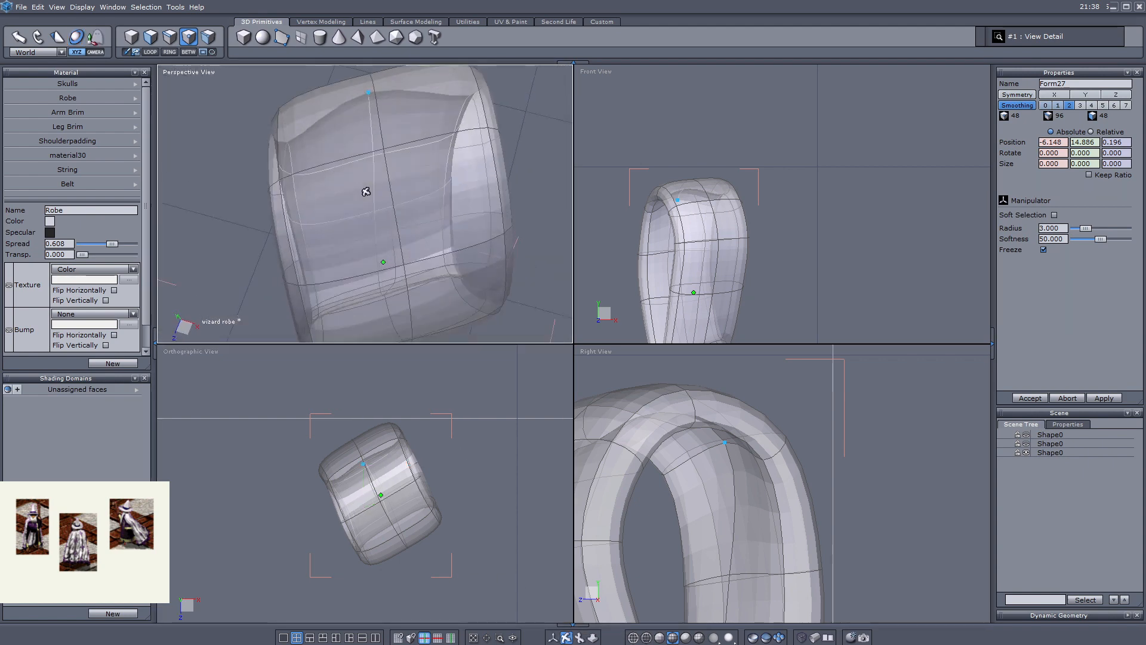
pyautogui.moveTo(366, 191); pyautogui.dragTo(548, 161, button='right')
pyautogui.scroll(6, 456, 89)
pyautogui.scroll(-3, 548, 161)
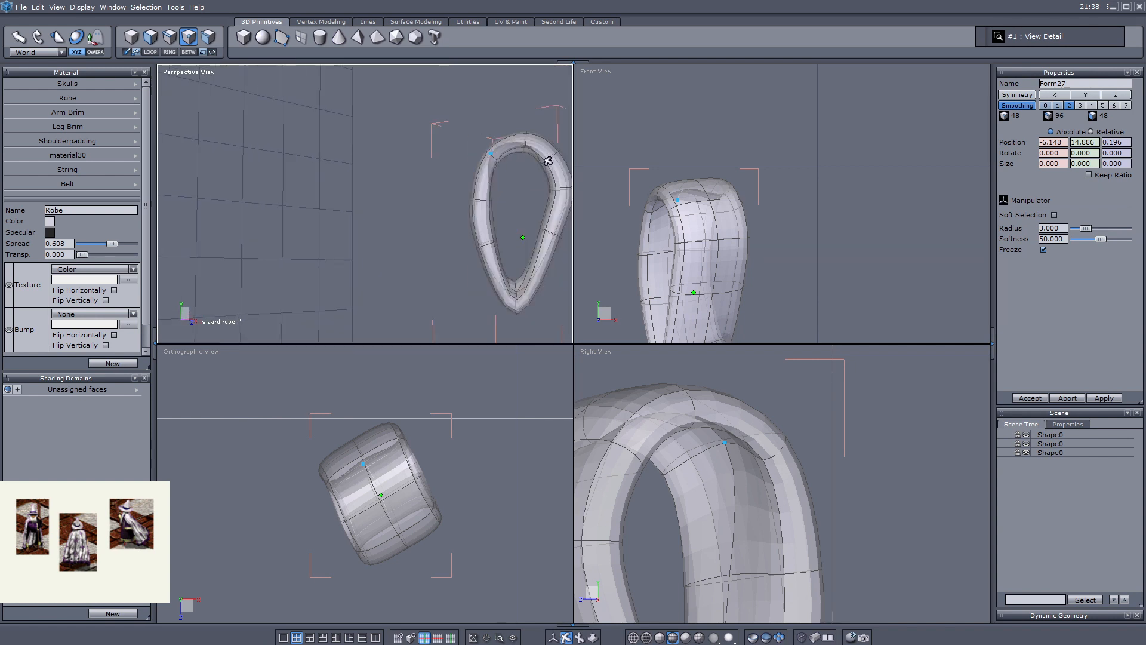
pyautogui.click(553, 637)
pyautogui.scroll(3, 504, 210)
pyautogui.scroll(-3, 505, 210)
pyautogui.moveTo(504, 115); pyautogui.dragTo(524, 132)
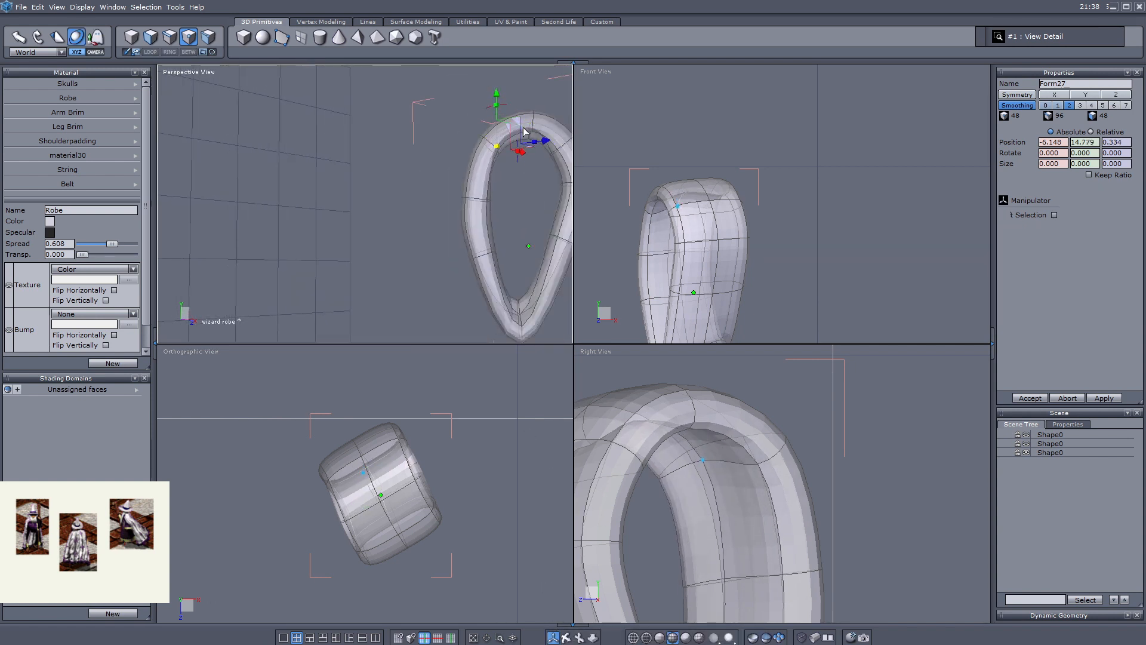
pyautogui.moveTo(373, 499); pyautogui.dragTo(378, 497)
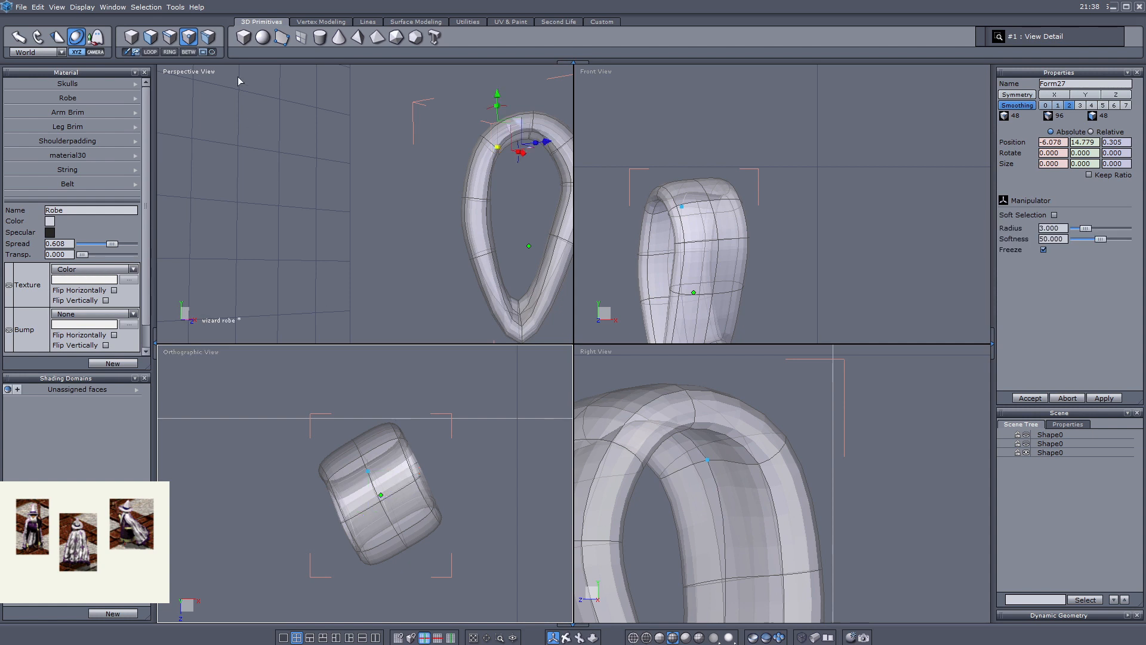
# - Connect the ring of edges across each of the cuff's two rims to add an edge loop, and return to object selection
pyautogui.press('F3')
pyautogui.click(534, 121)
pyautogui.hotkey('alt', 'a')
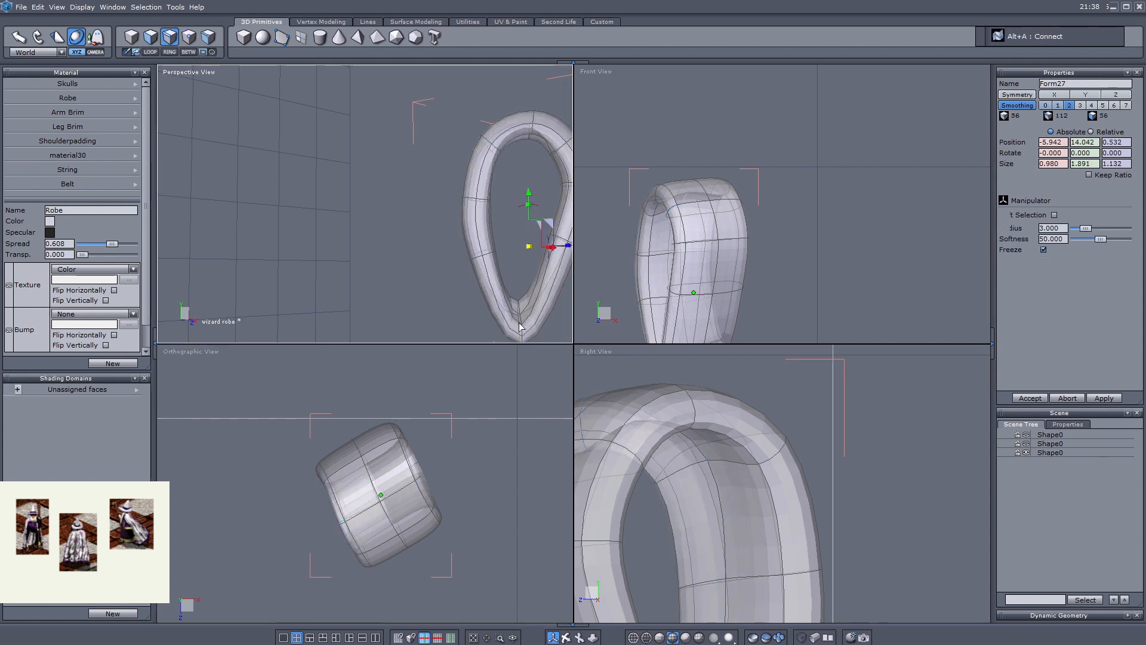
pyautogui.click(418, 480)
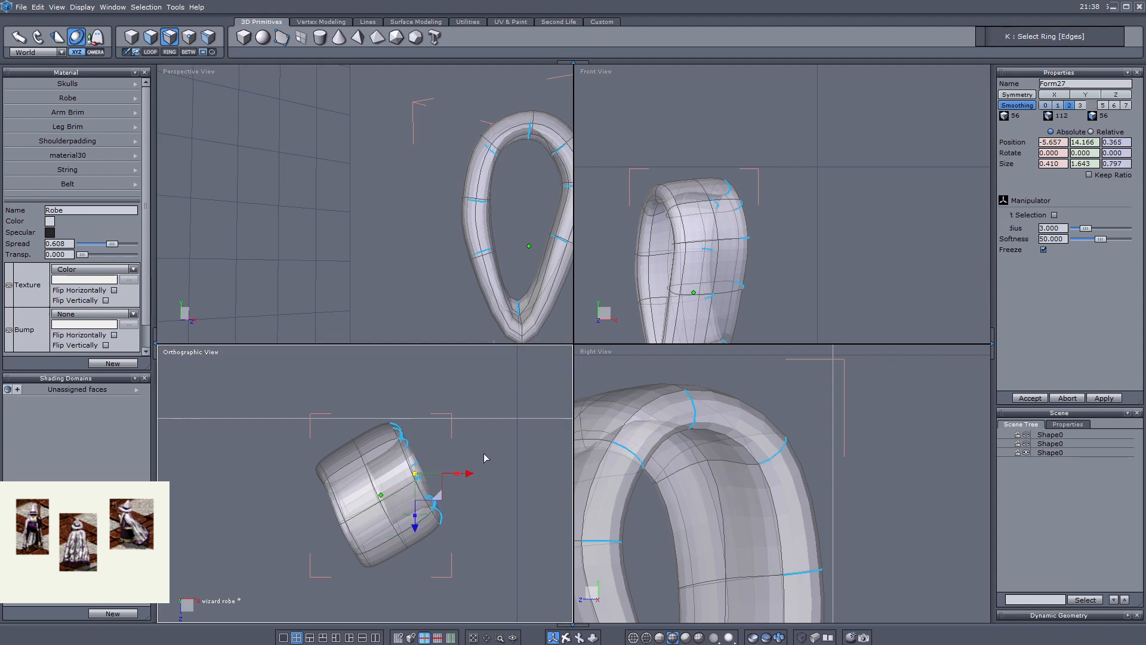
pyautogui.press('space')
pyautogui.press('F1')
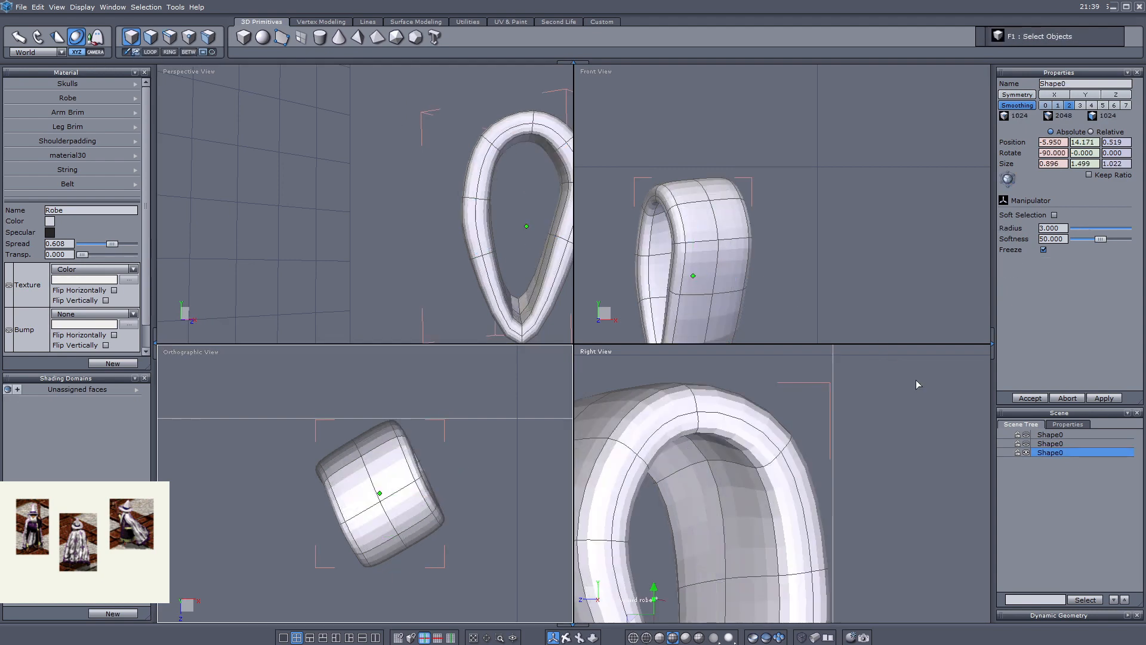
# - Show the hidden scene objects again and check the cuff on the robe's sleeve
pyautogui.click(1026, 445)
pyautogui.scroll(-5, 360, 221)
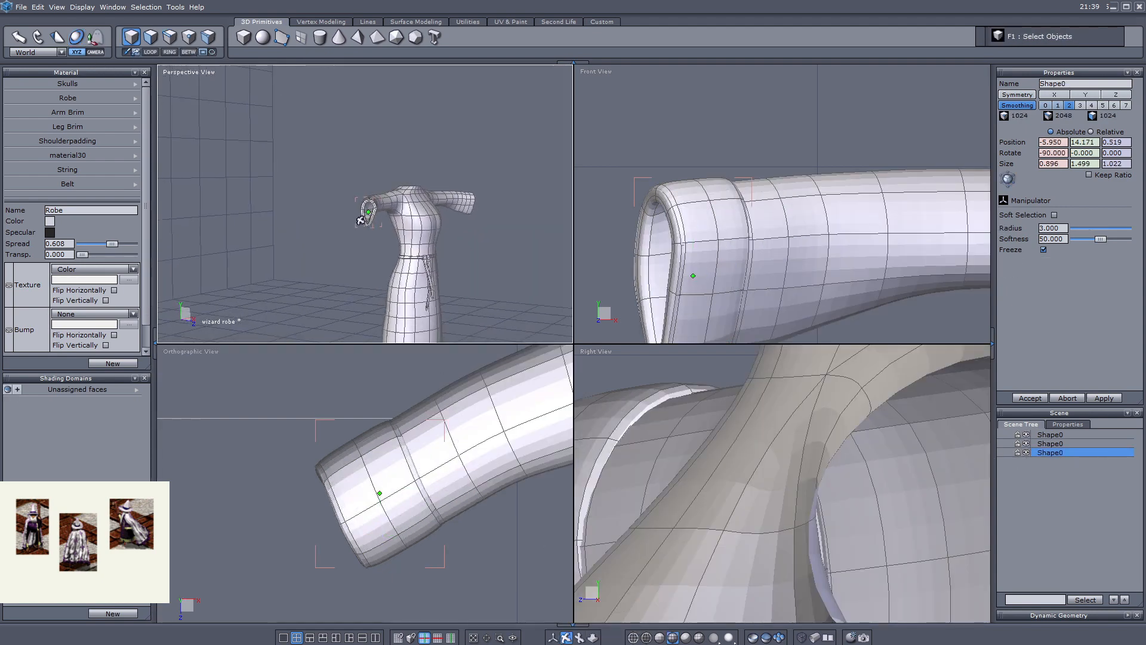
pyautogui.scroll(5, 286, 248)
pyautogui.moveTo(286, 248); pyautogui.dragTo(351, 192, button='right')
pyautogui.scroll(-4, 436, 263)
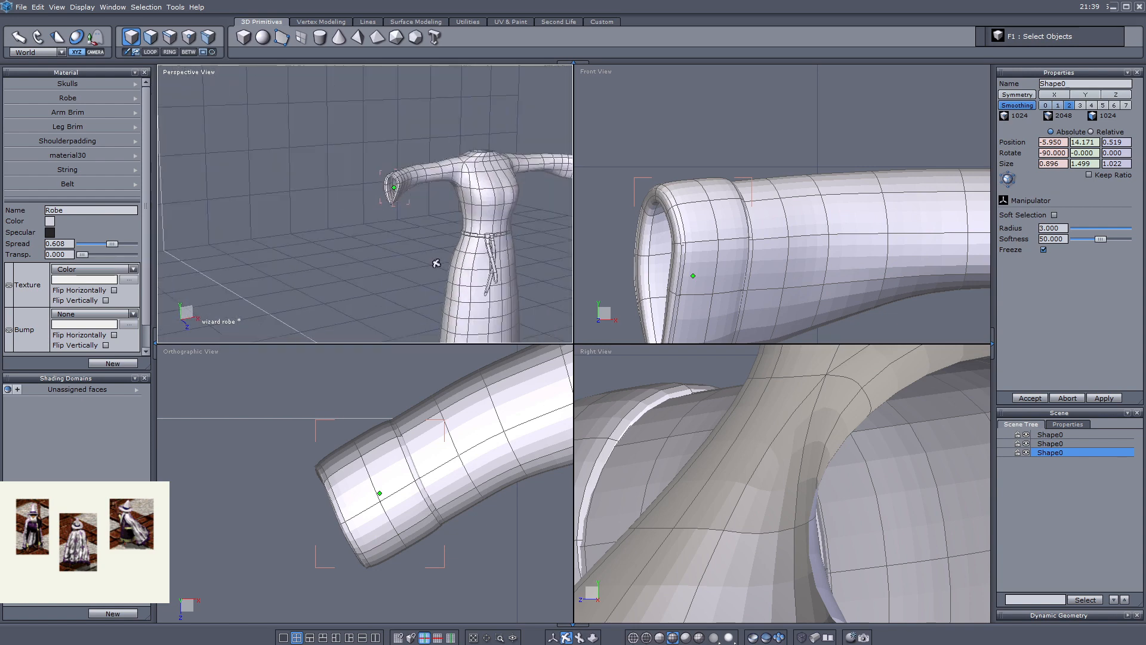
# - Inspect the whole robe with the finished cuff on its sleeve and switch on the full manipulator
pyautogui.moveTo(437, 263)
pyautogui.mouseDown(button='right')
pyautogui.moveTo(476, 249)
pyautogui.moveTo(451, 252)
pyautogui.mouseUp(button='right')
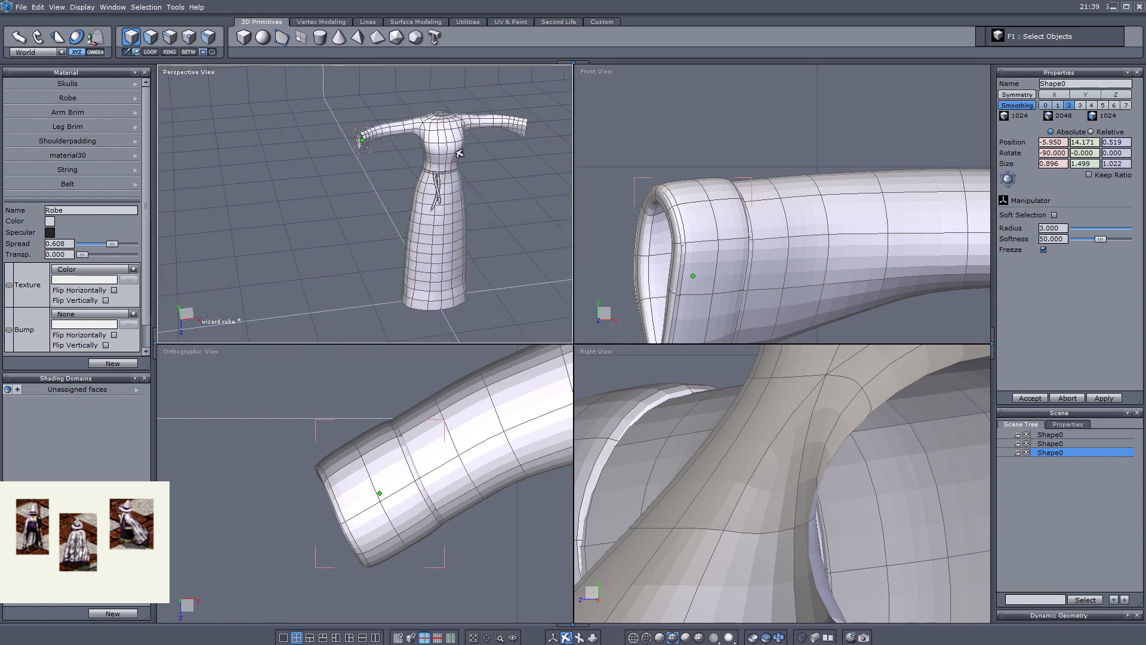
pyautogui.scroll(5, 459, 153)
pyautogui.scroll(-4, 459, 154)
pyautogui.scroll(4, 417, 179)
pyautogui.scroll(-3, 742, 243)
pyautogui.scroll(5, 869, 232)
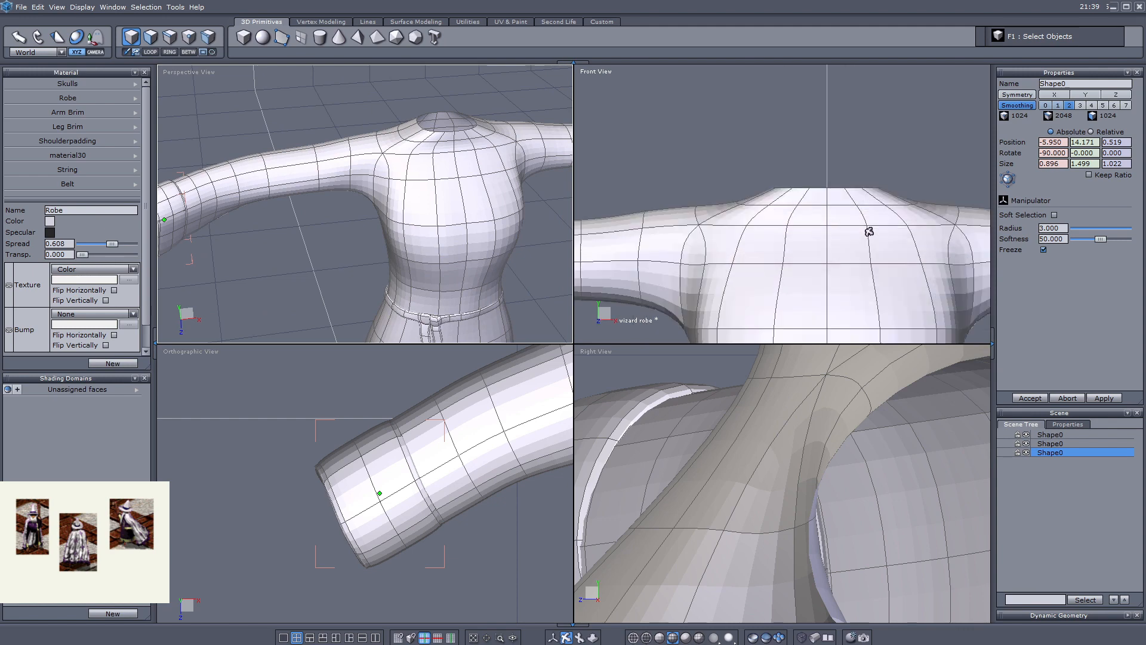
pyautogui.click(553, 637)
pyautogui.scroll(-4, 518, 161)
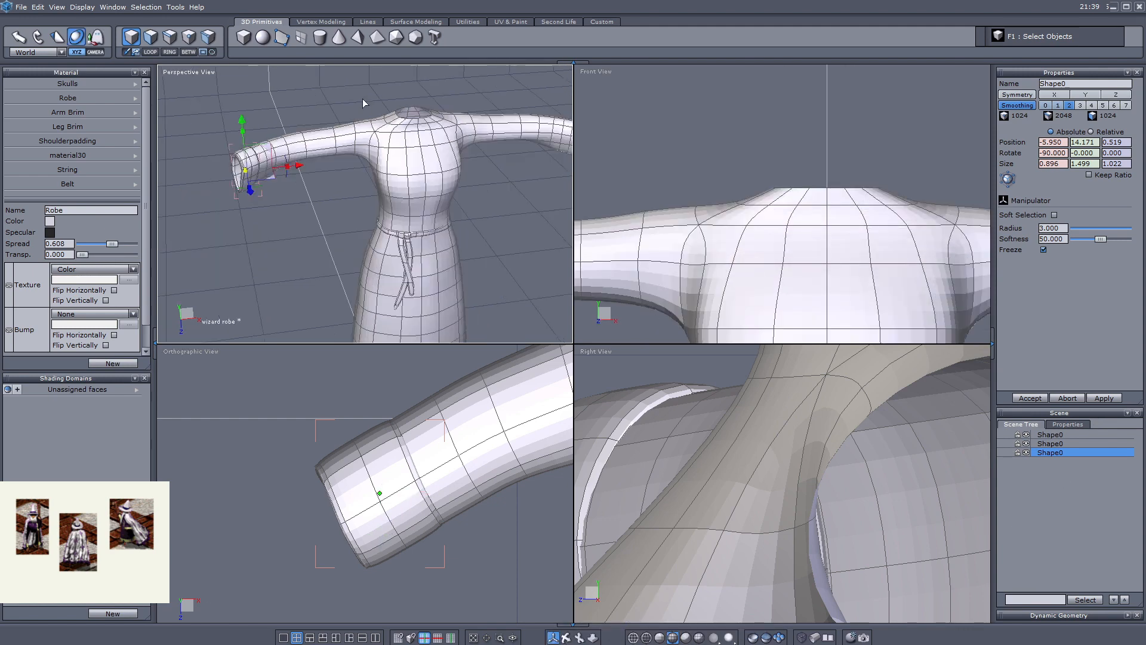
# - Unfold the cuff's UVs using the lengthwise edge loop along its underside as a seam
pyautogui.click(170, 37)
pyautogui.scroll(5, 248, 155)
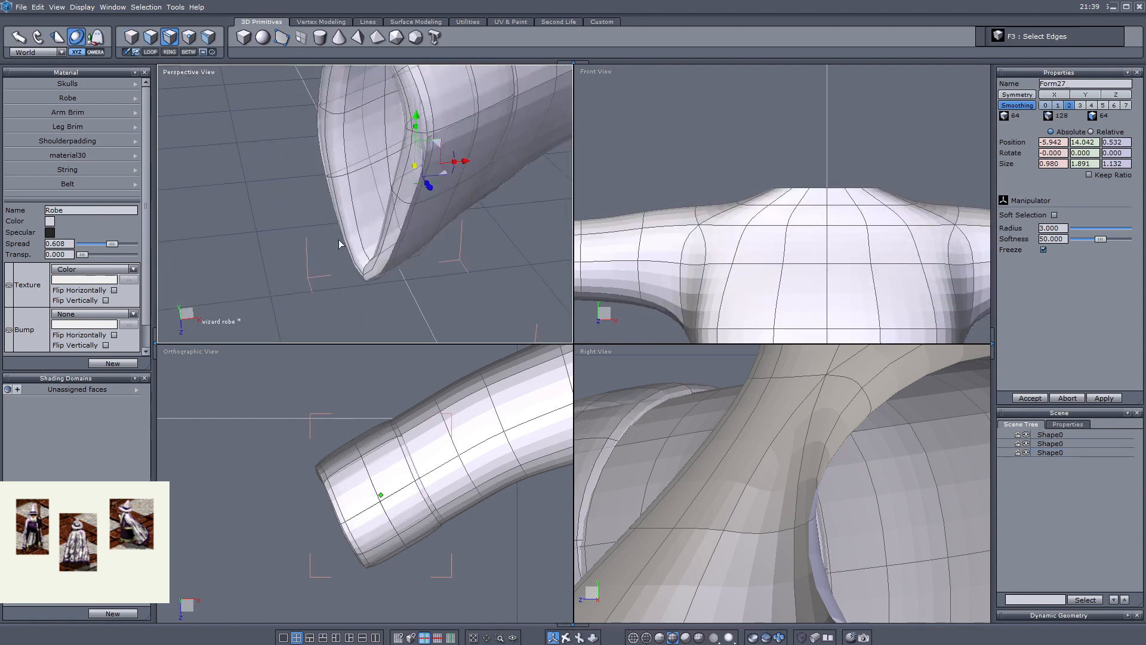
pyautogui.press('l')
pyautogui.scroll(1, 367, 270)
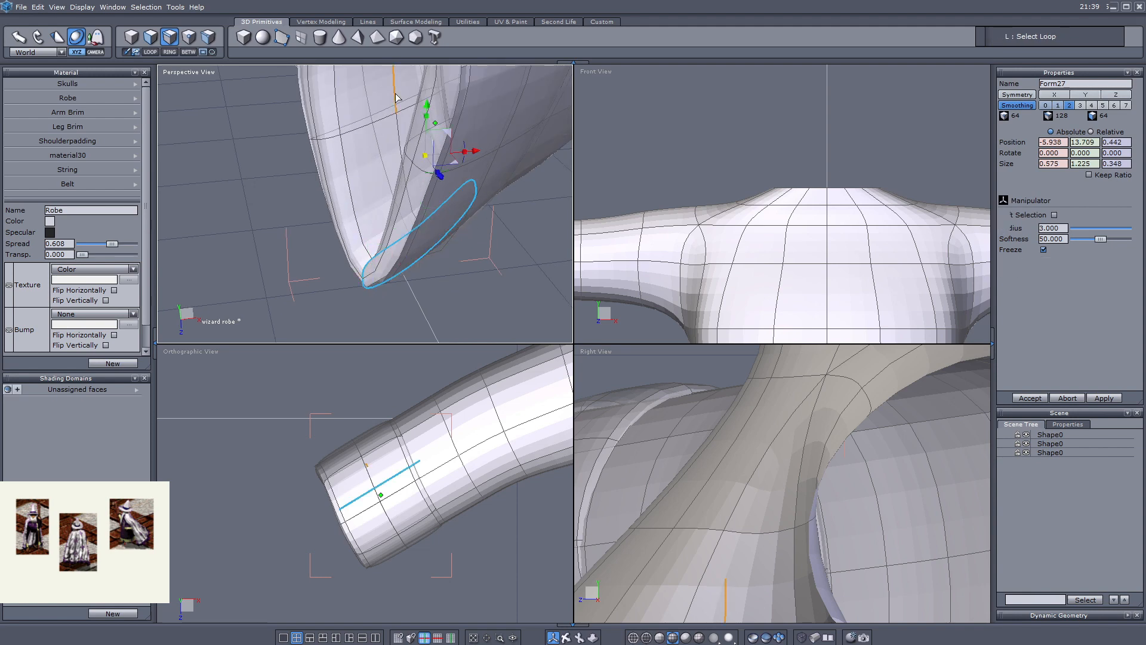
pyautogui.press('u')
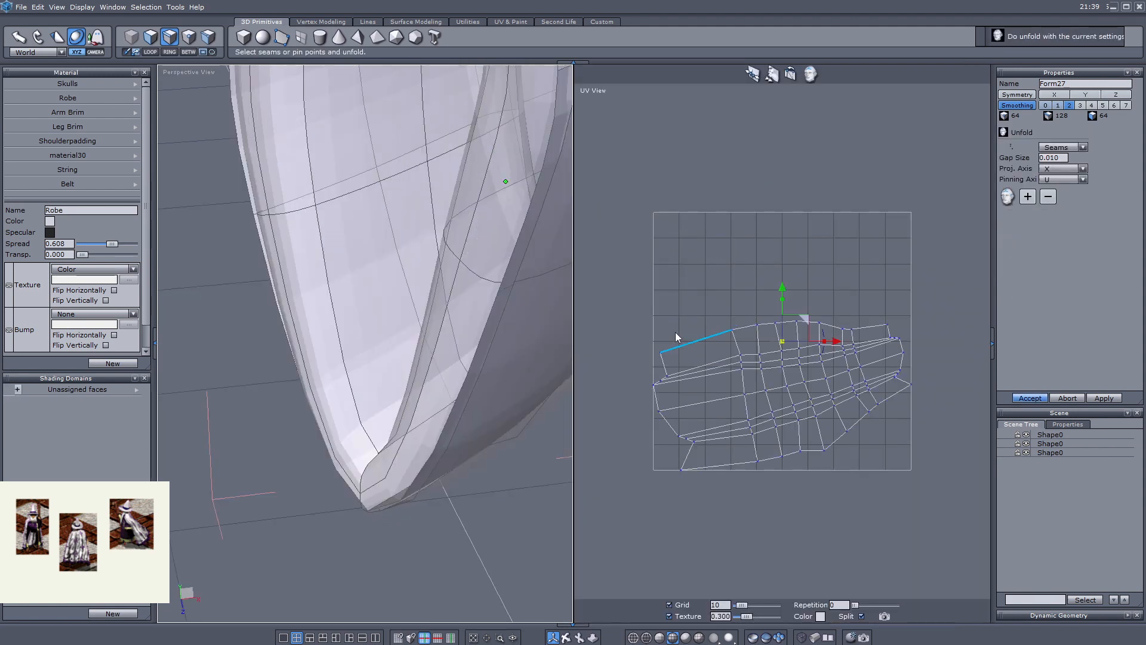
pyautogui.scroll(-3, 597, 310)
pyautogui.scroll(-3, 159, 230)
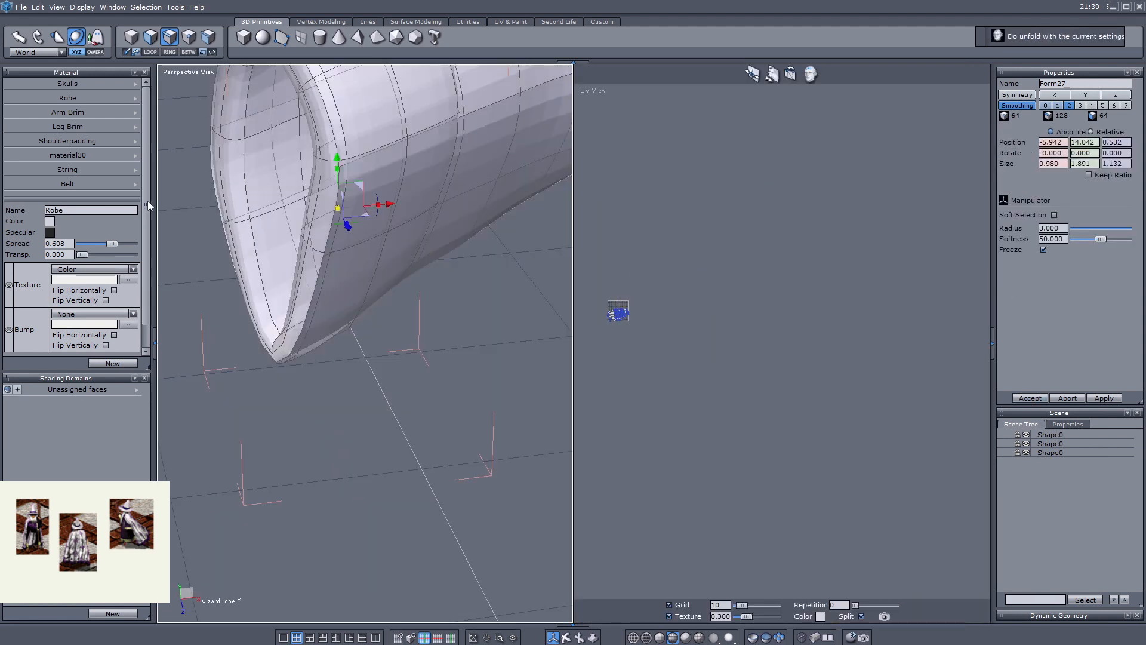
# - Create a new material named Cuffs for the sleeve cuff
pyautogui.click(113, 363)
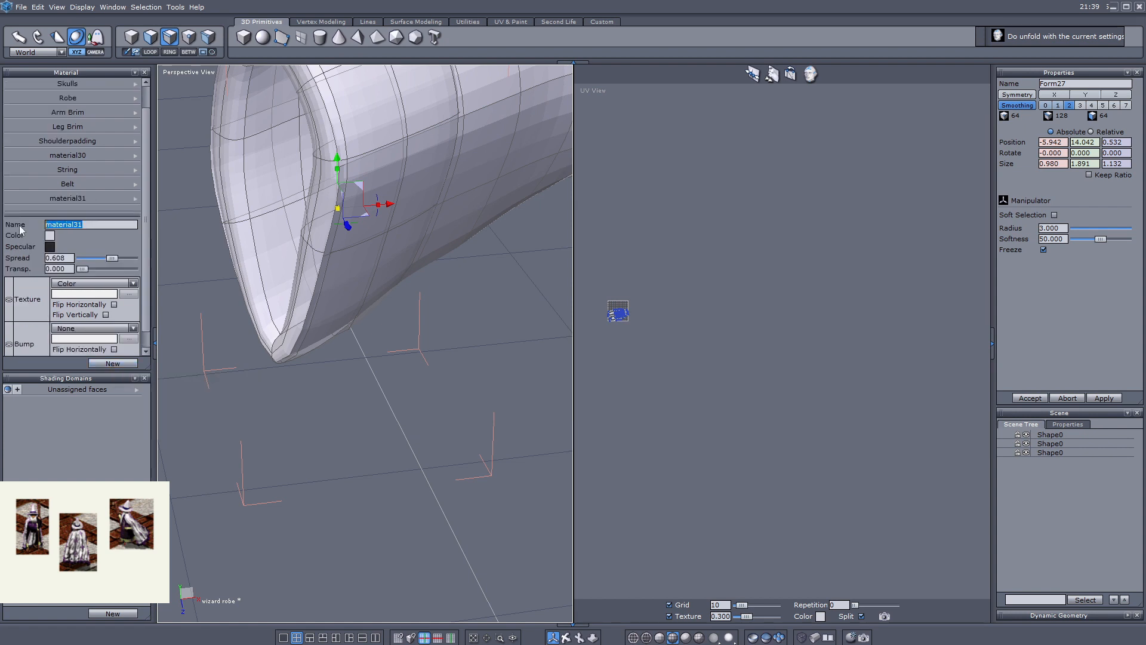
pyautogui.write('Cuffs')
pyautogui.press('Return')
pyautogui.click(1029, 398)
pyautogui.scroll(-5, 450, 338)
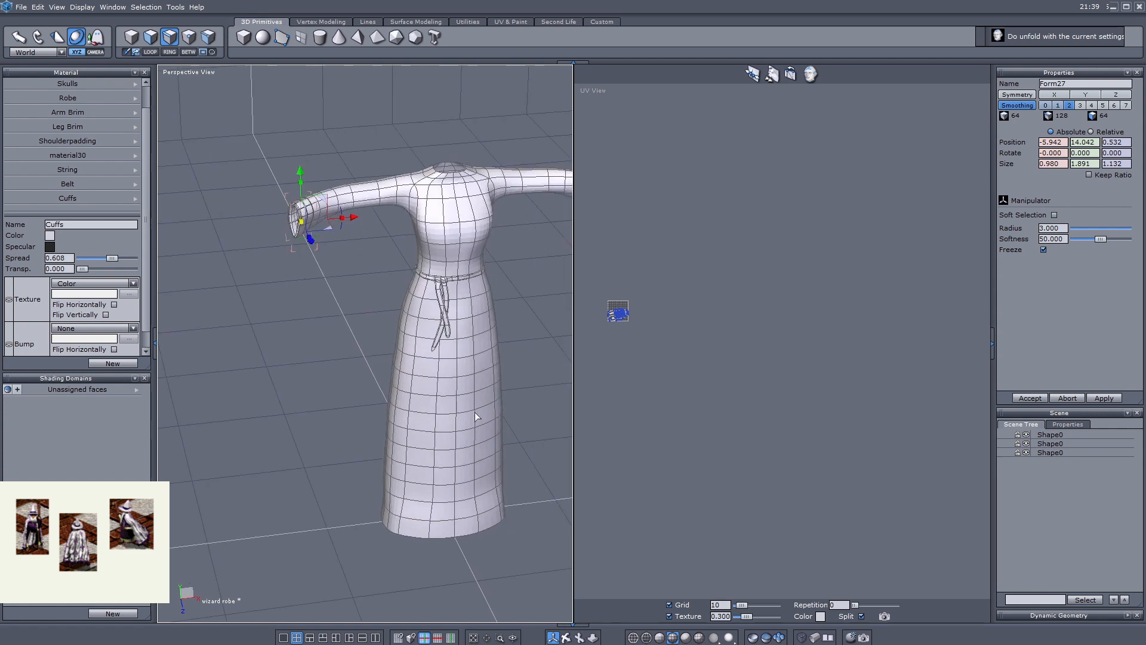
# - Copy the robe's lowest rows of faces into a separate, slightly enlarged hem band and thicken it by about 0.167
pyautogui.click(472, 440)
pyautogui.press('F2')
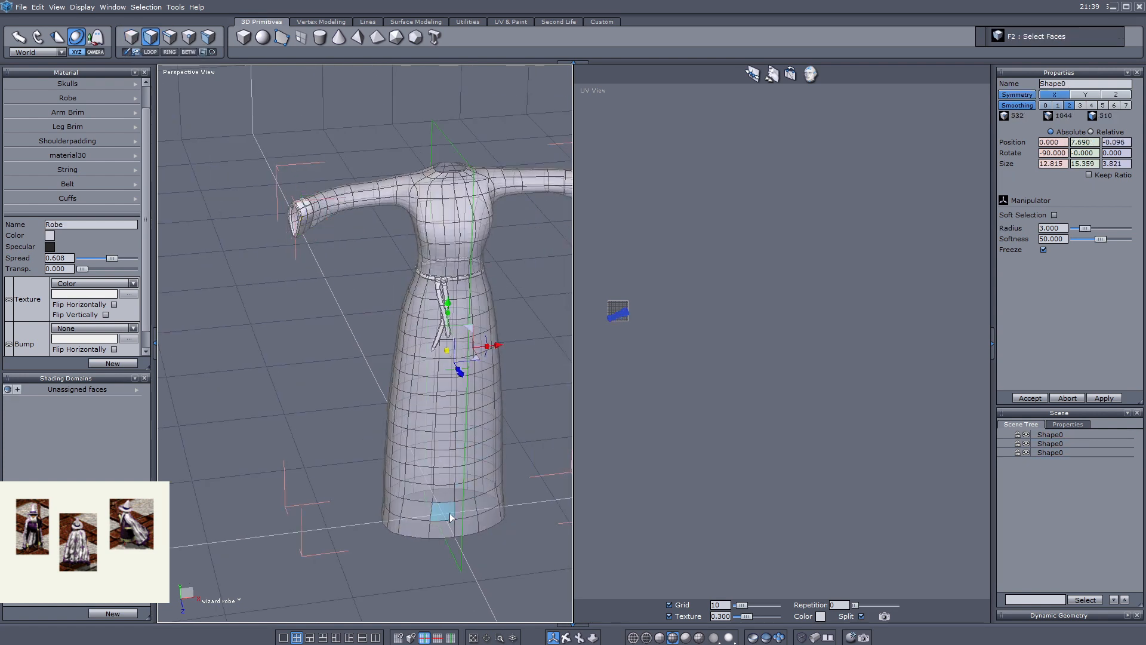
pyautogui.click(318, 635)
pyautogui.scroll(-3, 684, 195)
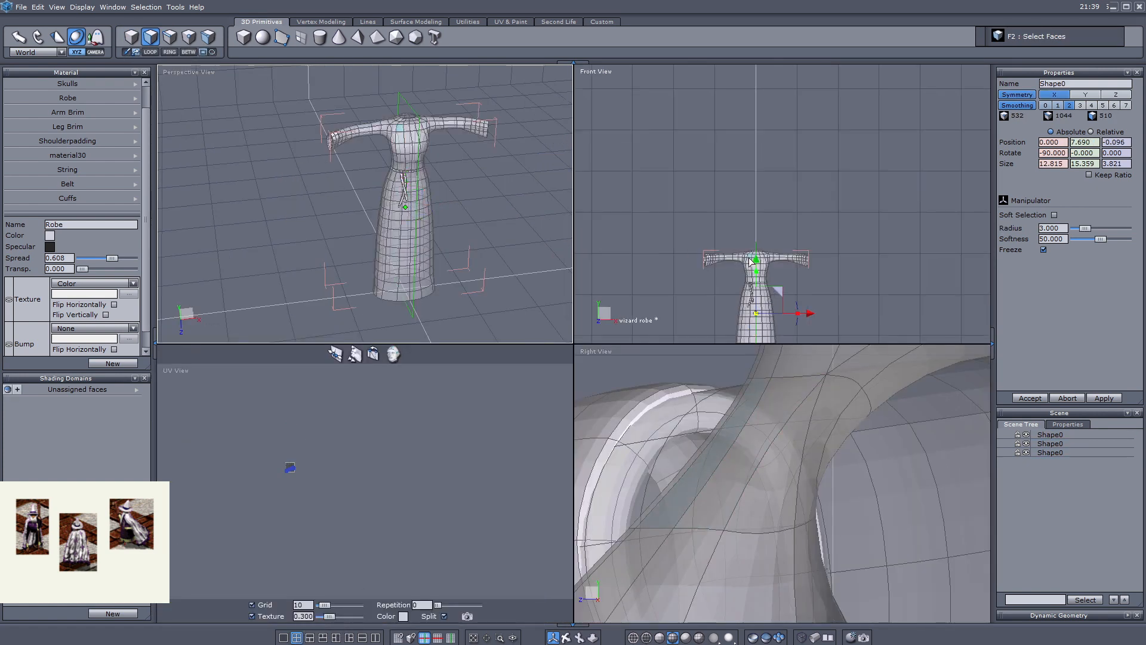
pyautogui.scroll(5, 683, 195)
pyautogui.moveTo(681, 190); pyautogui.dragTo(878, 279)
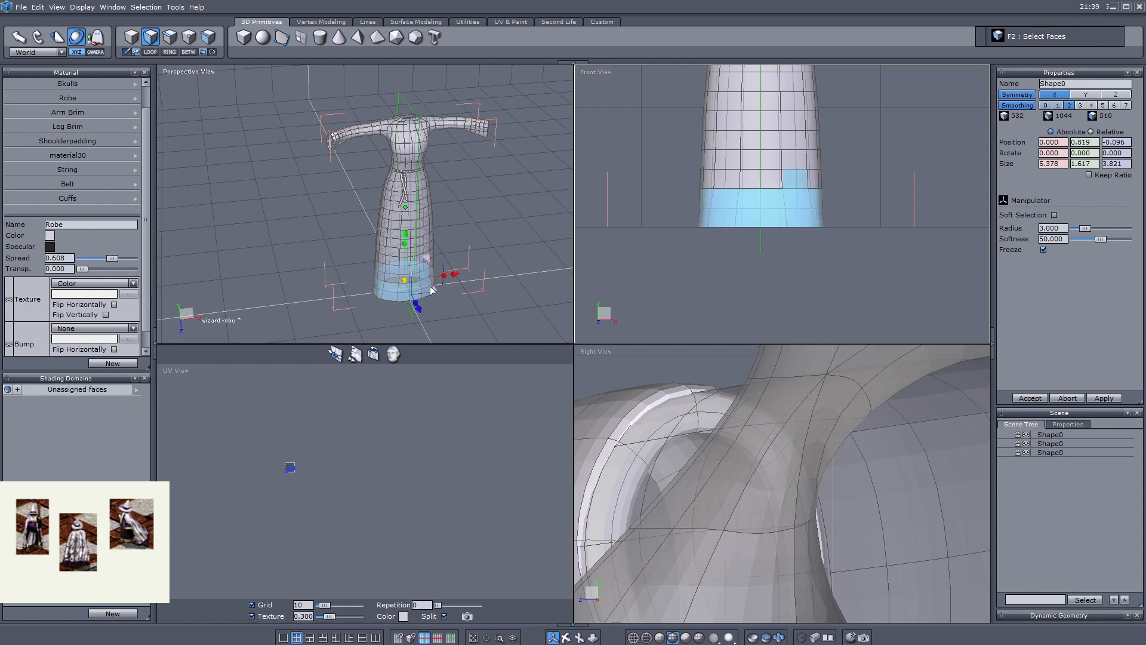
pyautogui.hotkey('ctrl', 'v')
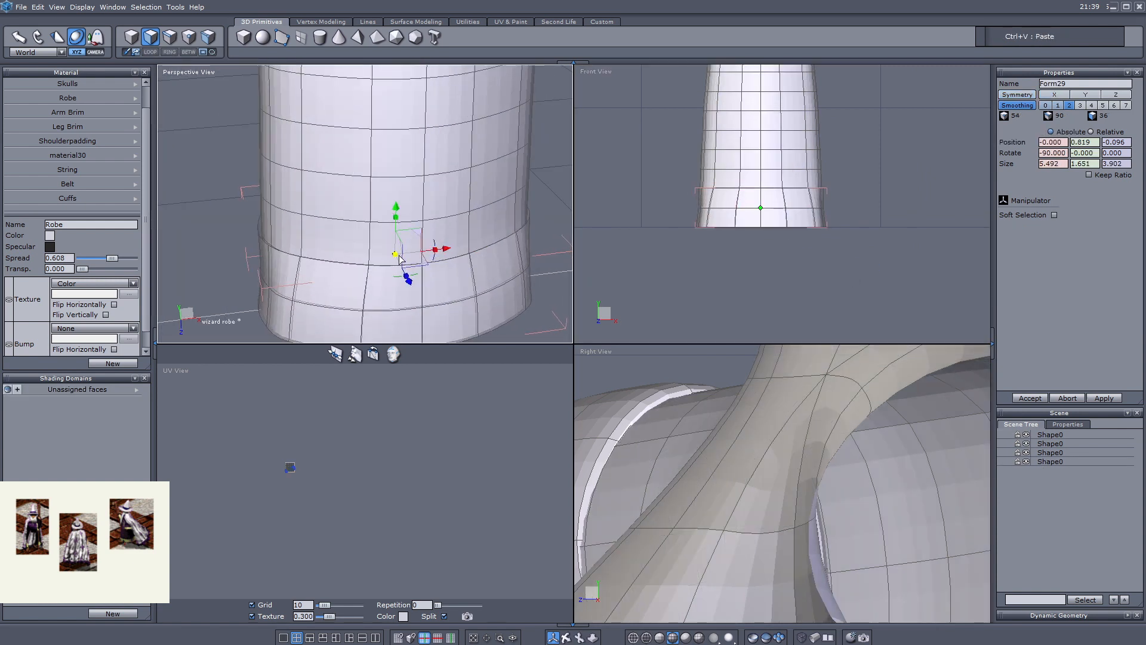
pyautogui.hotkey('alt', 't')
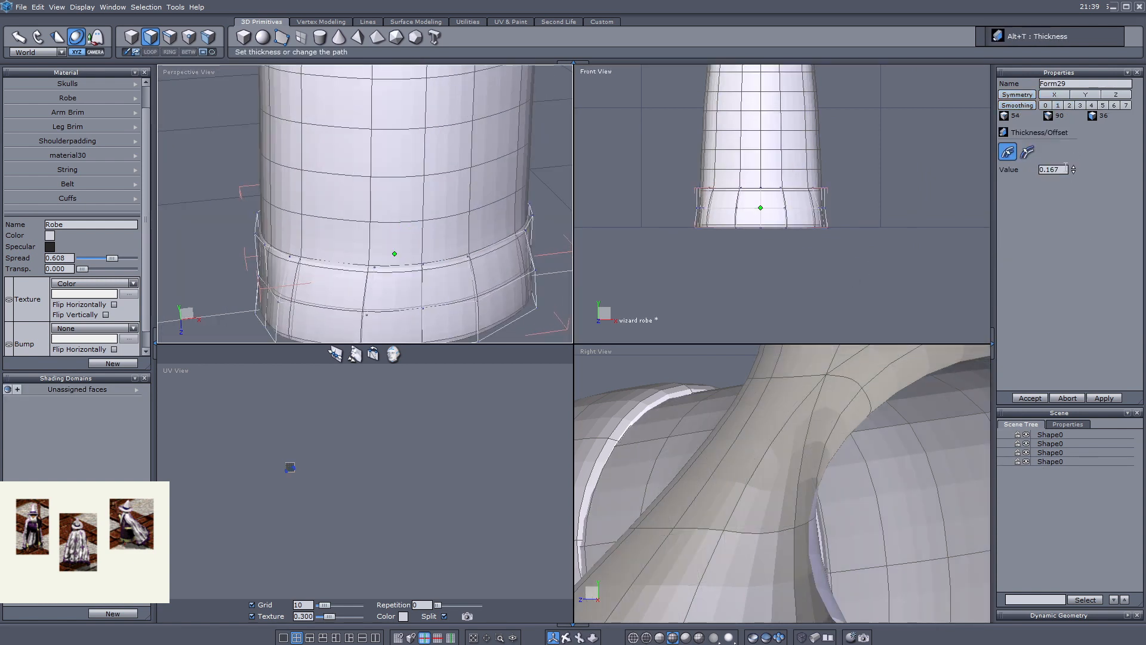
pyautogui.click(1030, 398)
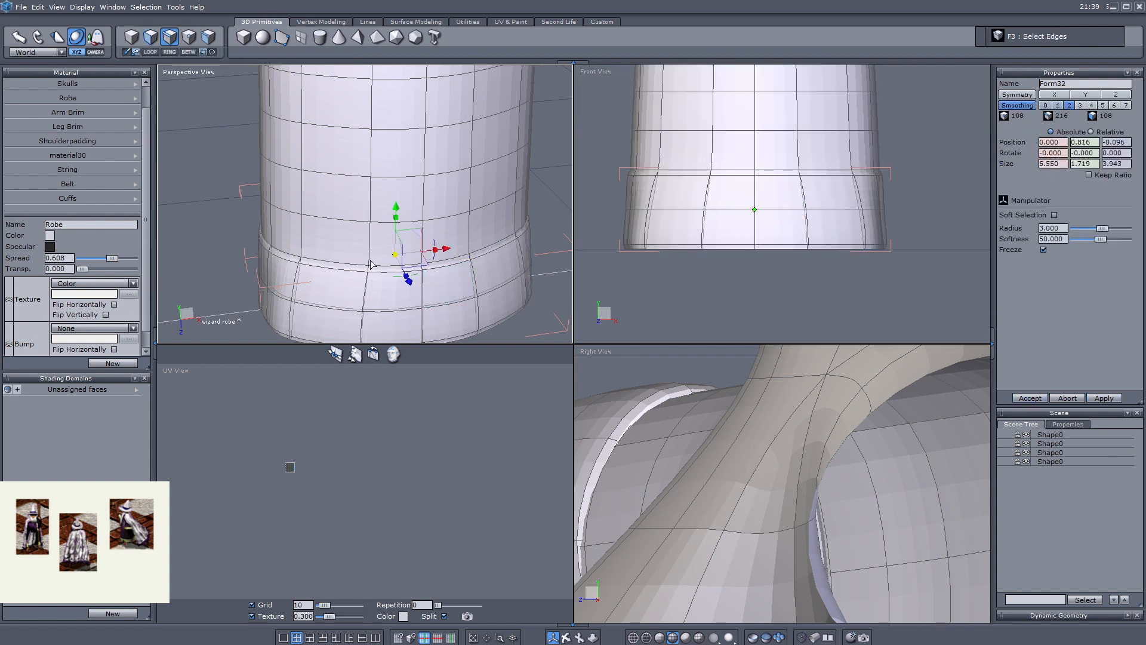
# - Connect the ring of edges across the hem band's upper rim to add an edge loop
pyautogui.scroll(3, 446, 257)
pyautogui.click(485, 258)
pyautogui.moveTo(487, 261); pyautogui.dragTo(500, 187, button='middle')
pyautogui.moveTo(505, 306); pyautogui.dragTo(499, 286, button='right')
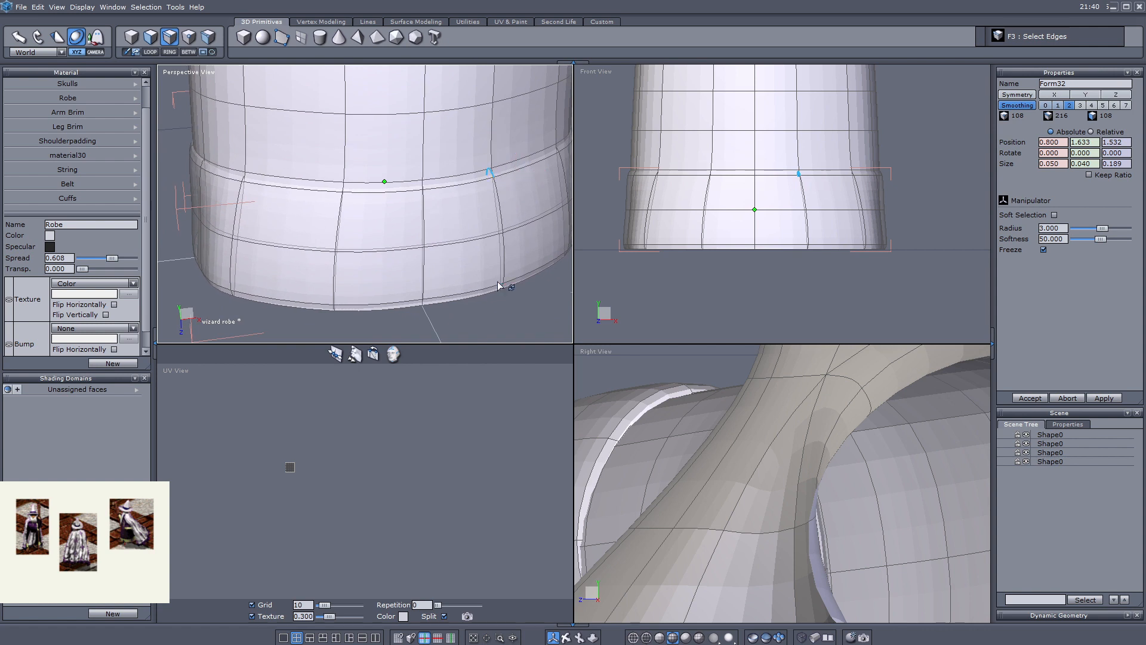
pyautogui.hotkey('alt', 'a')
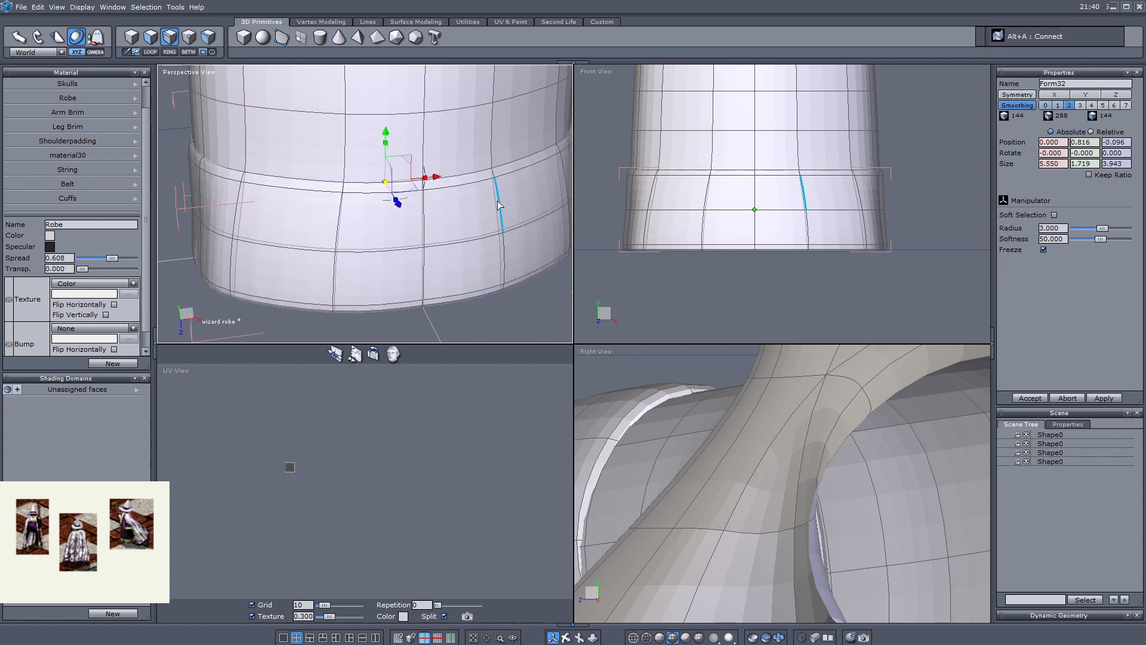
# - Connect the ring of edges across the hem band's lower rim to add a second edge loop
pyautogui.moveTo(474, 263); pyautogui.dragTo(533, 327)
pyautogui.click(503, 288)
pyautogui.scroll(3, 504, 288)
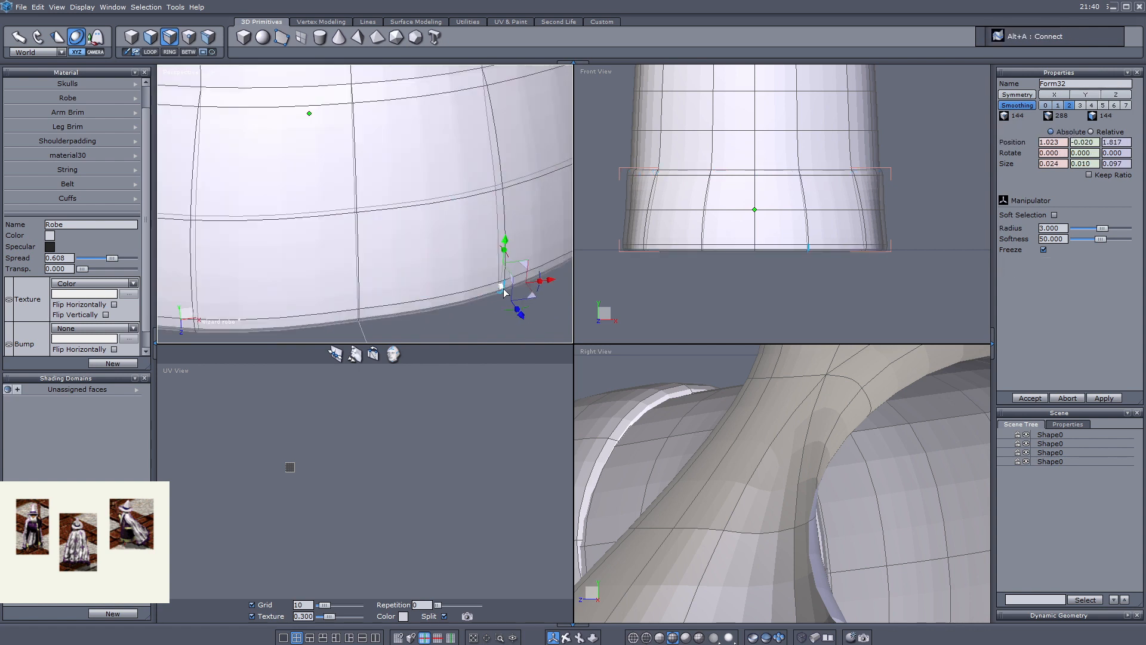
pyautogui.press('k')
pyautogui.hotkey('alt', 'a')
pyautogui.scroll(-7, 492, 290)
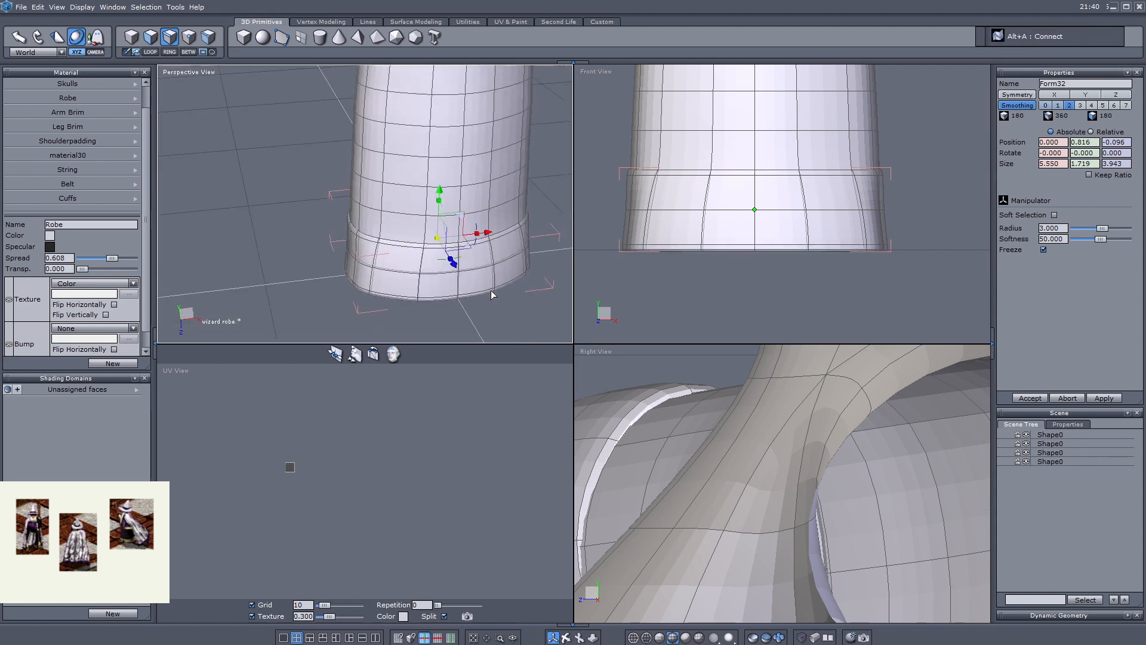
# - Delete the hem band object from the bottom of the robe
pyautogui.click(138, 39)
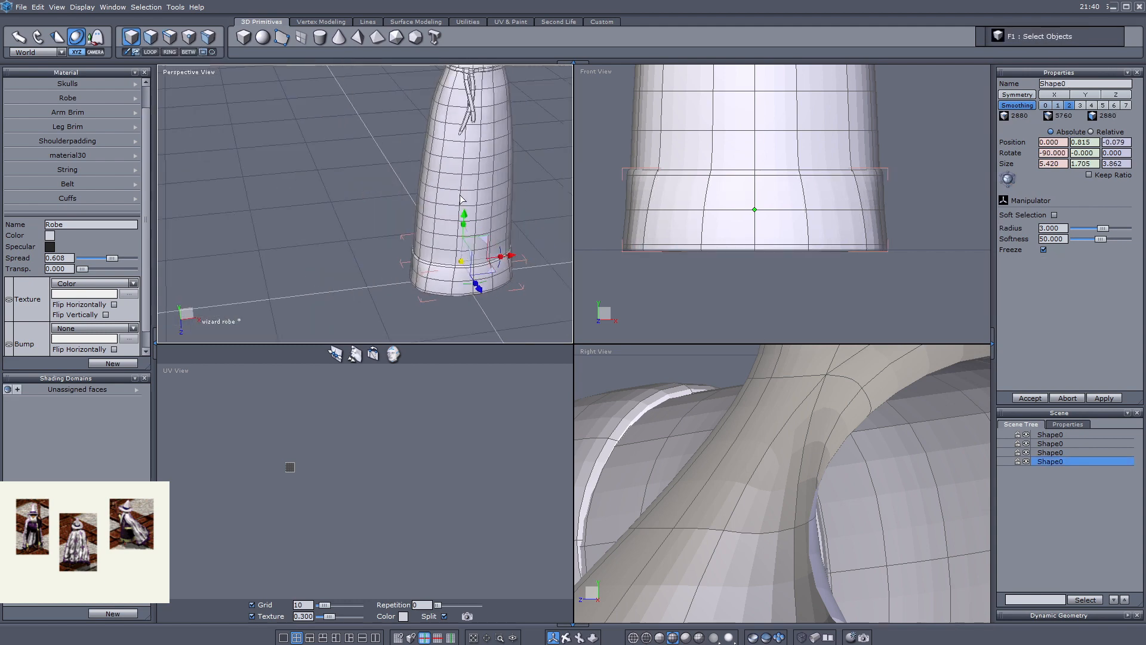
pyautogui.scroll(-3, 461, 199)
pyautogui.press('Delete')
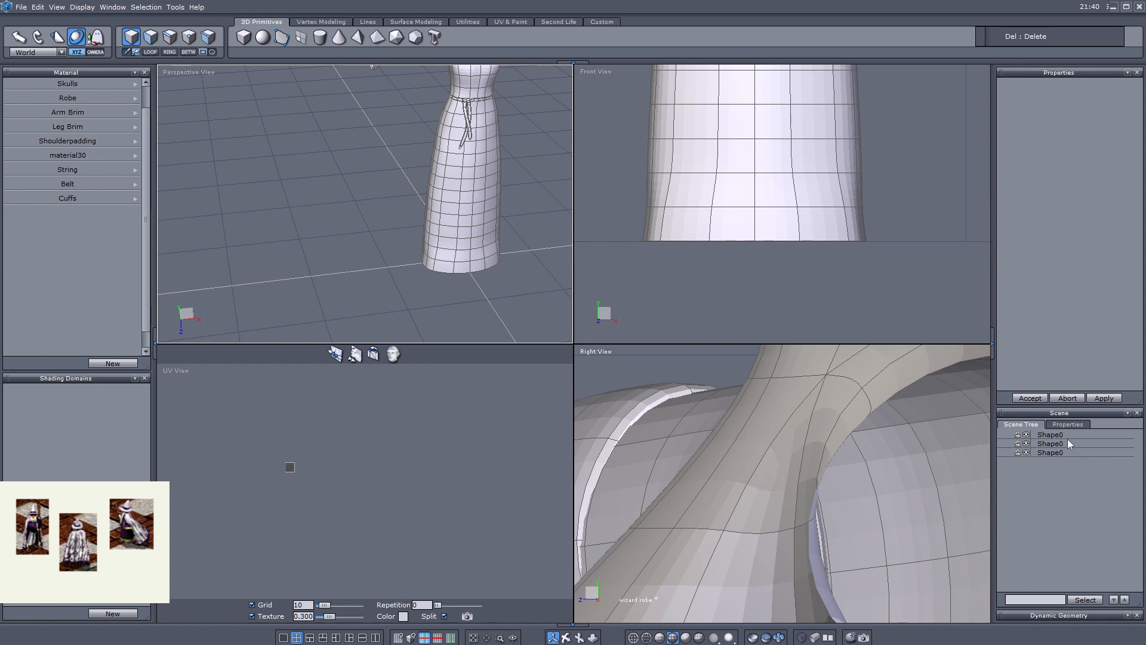
# - Import the Genesis 2 Female figure as a reference and open the robe for face selection
pyautogui.hotkey('ctrl', 'i')
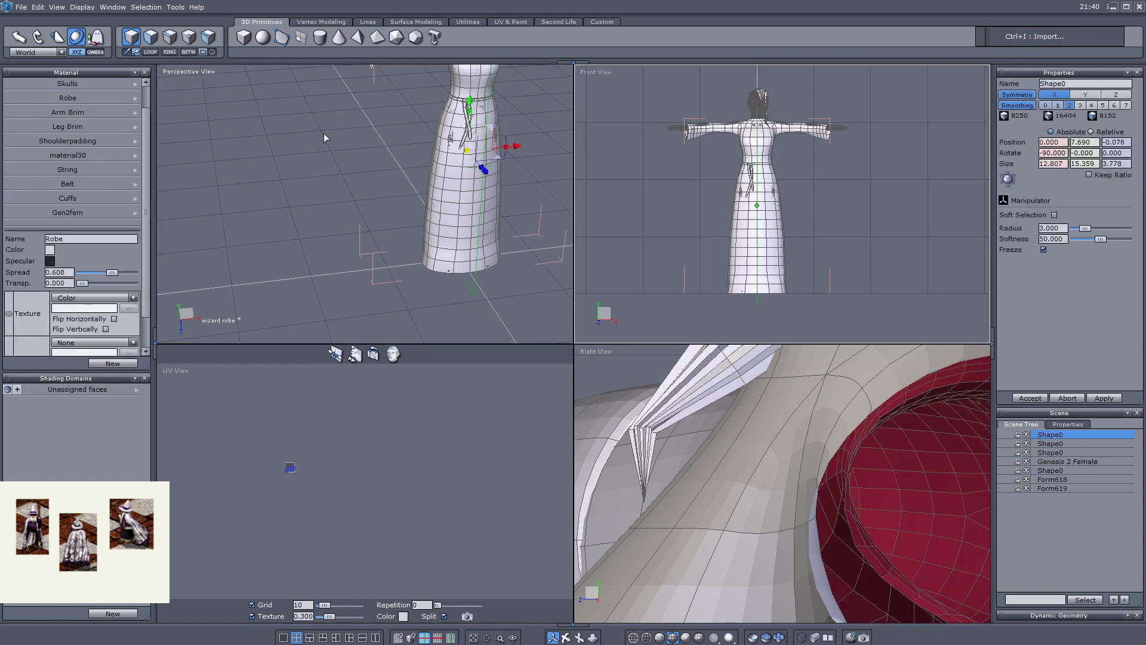
pyautogui.press('F2')
pyautogui.scroll(4, 747, 283)
pyautogui.click(748, 279)
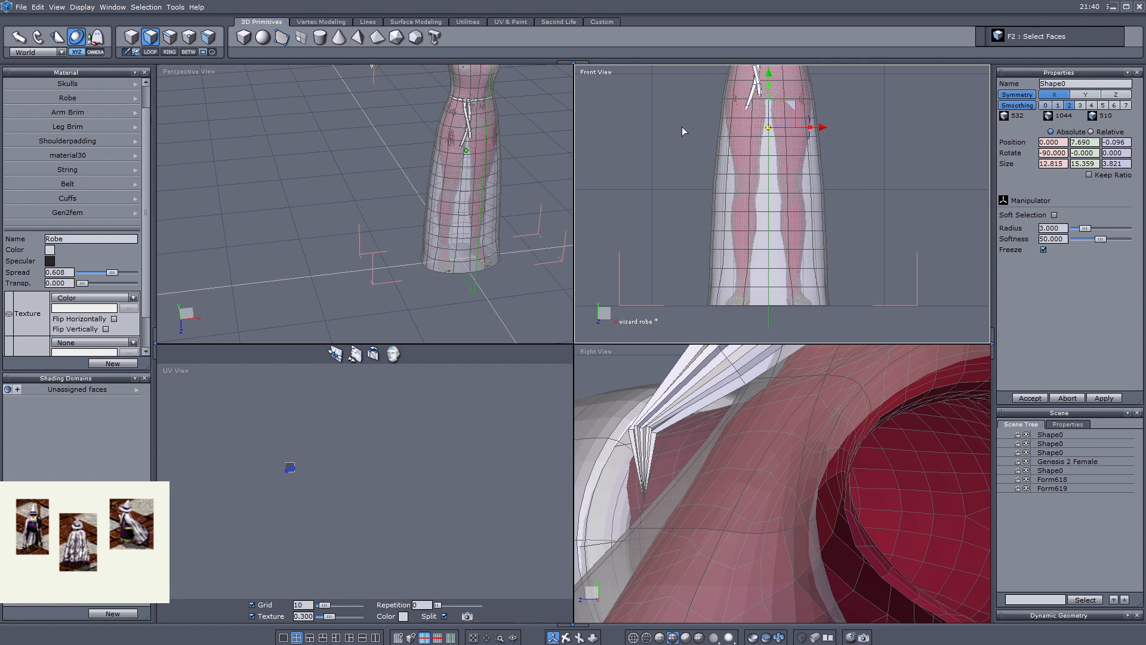
# - Select the skirt faces below the belt and widen them along X to about 6.1
pyautogui.scroll(-2, 684, 131)
pyautogui.moveTo(671, 83); pyautogui.dragTo(863, 293)
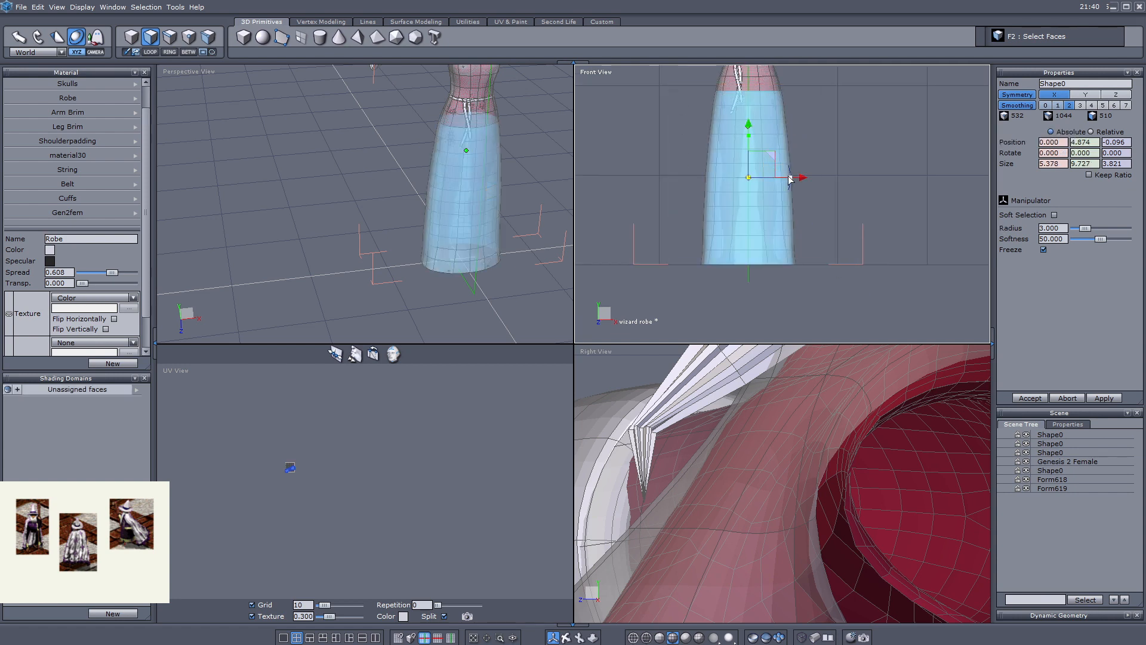
pyautogui.moveTo(789, 179); pyautogui.dragTo(797, 193)
# - Select the lower half of the skirt and widen it along X to about 6.27
pyautogui.moveTo(671, 176); pyautogui.dragTo(829, 299)
pyautogui.scroll(2, 759, 220)
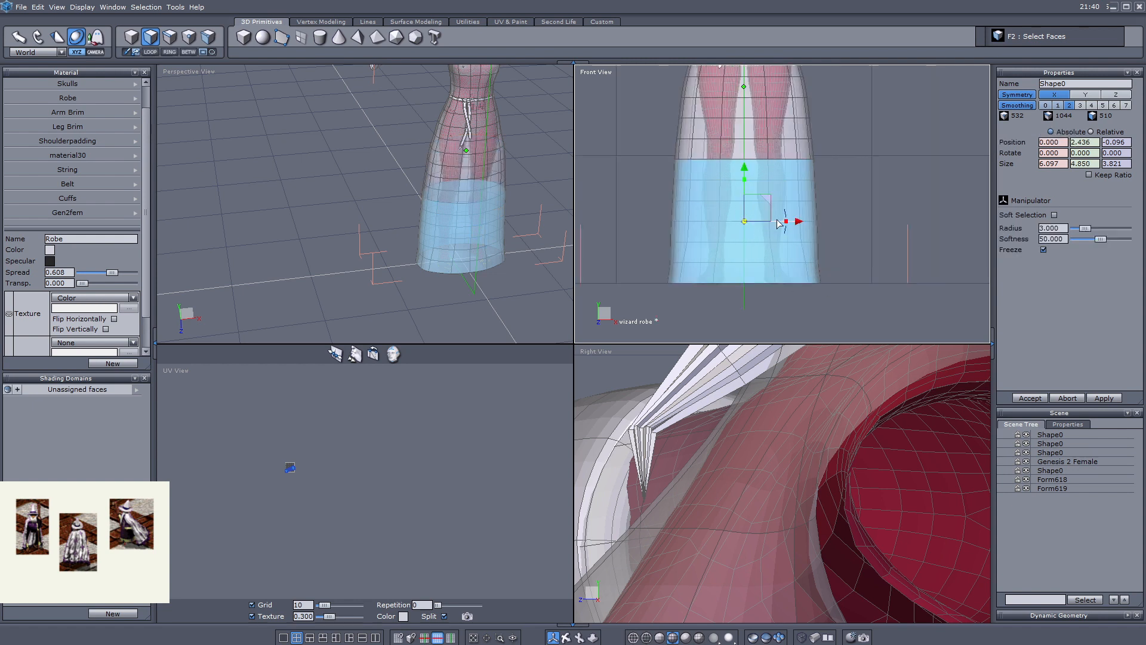
pyautogui.moveTo(786, 221); pyautogui.dragTo(791, 222)
# - Select the lowest quarter of the skirt and narrow it along X to about 6.185
pyautogui.moveTo(634, 204); pyautogui.dragTo(854, 312)
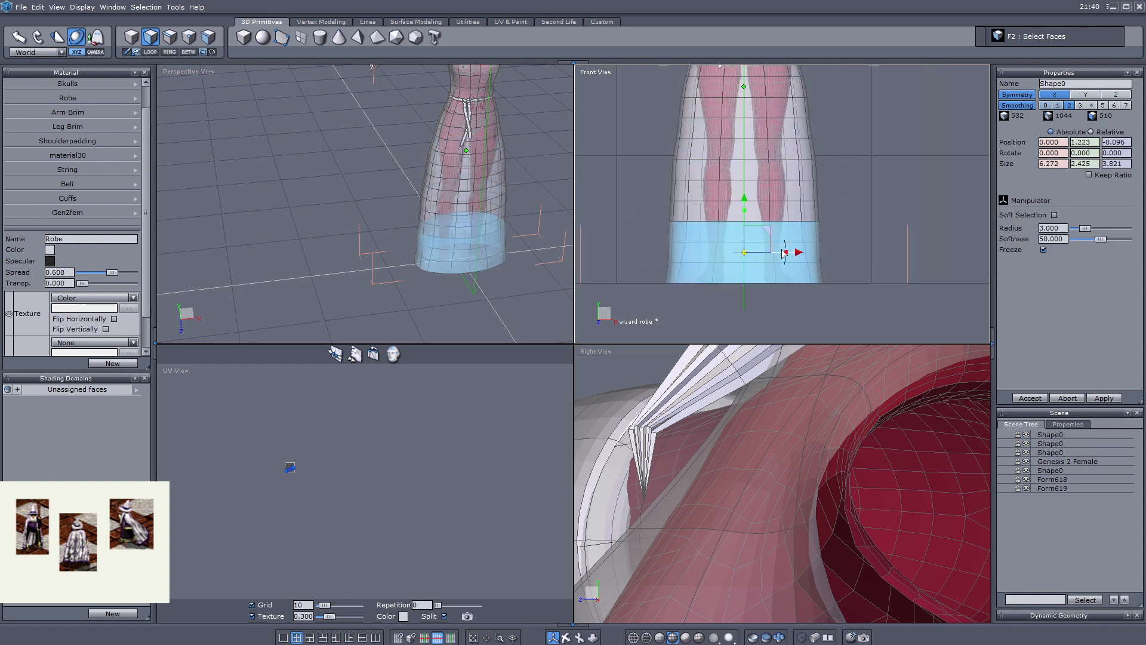
pyautogui.moveTo(784, 253); pyautogui.dragTo(788, 259)
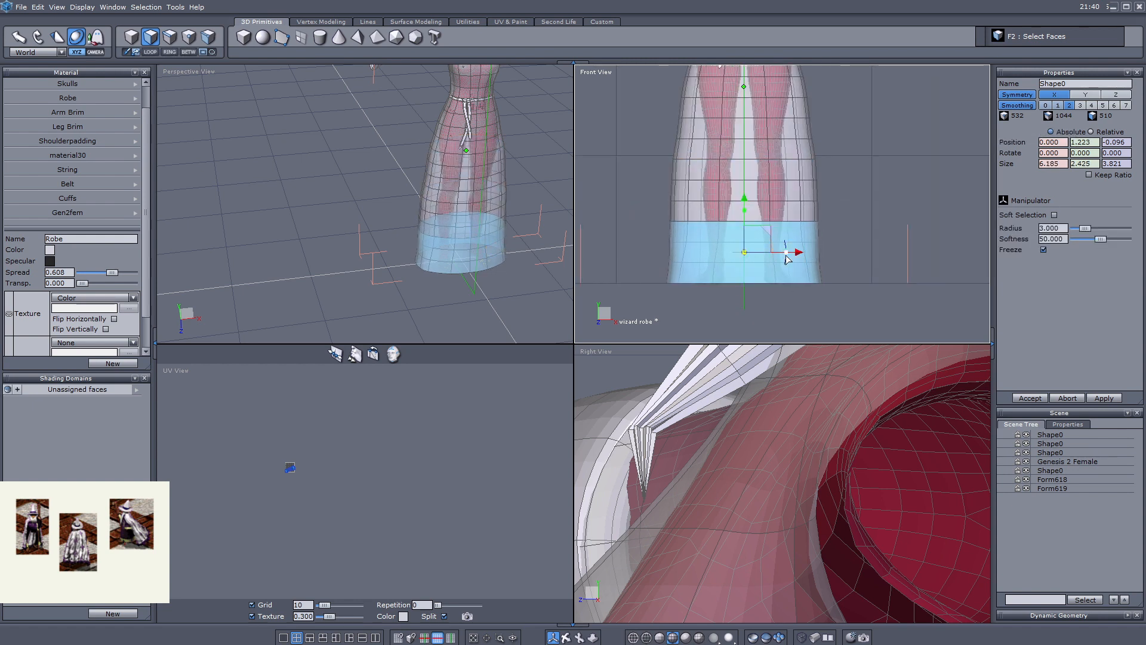
# - Select the skirt's lower faces from the side and deepen them along Z to about 4.012, centred at about -0.029
pyautogui.scroll(-5, 670, 445)
pyautogui.scroll(4, 670, 446)
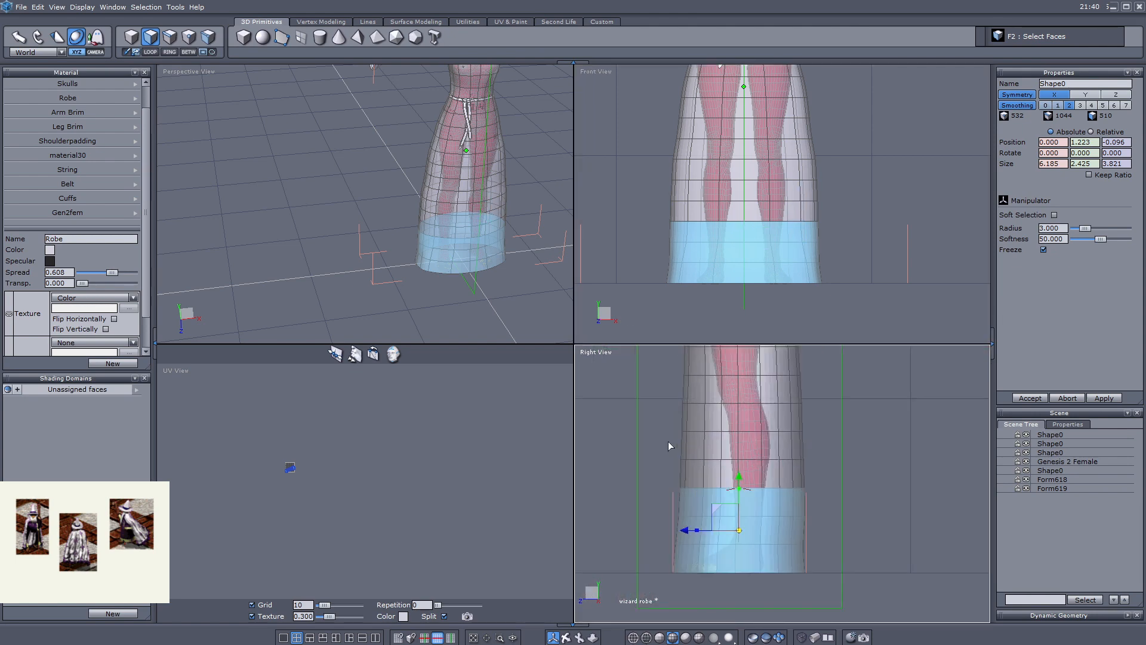
pyautogui.moveTo(658, 436); pyautogui.dragTo(830, 582)
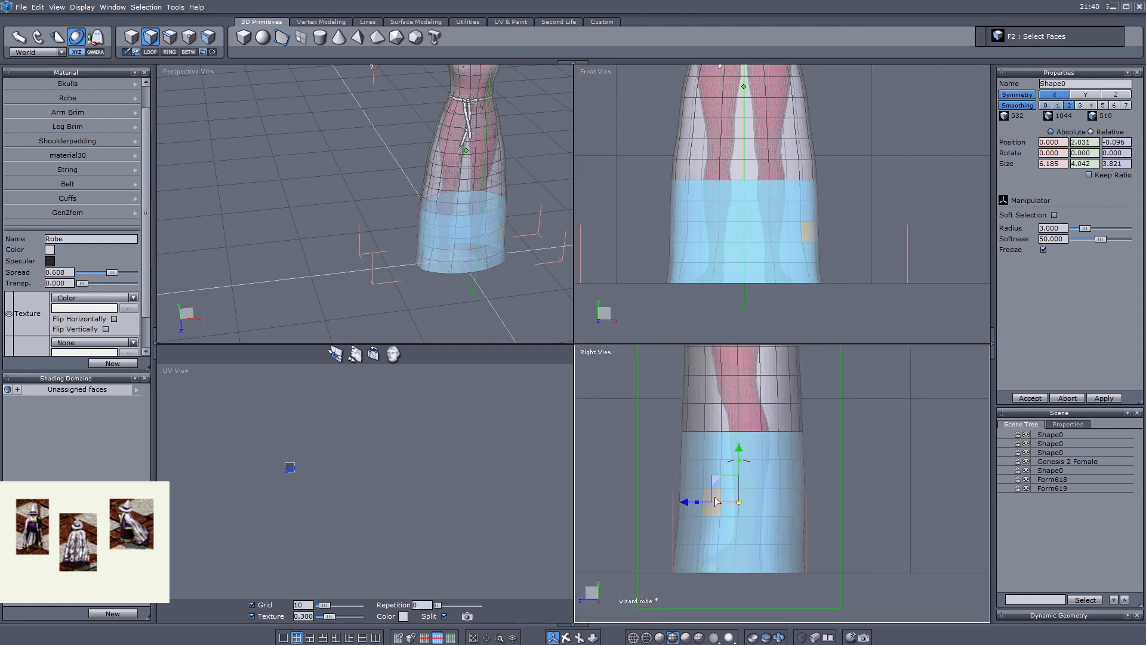
pyautogui.moveTo(686, 502); pyautogui.dragTo(684, 504)
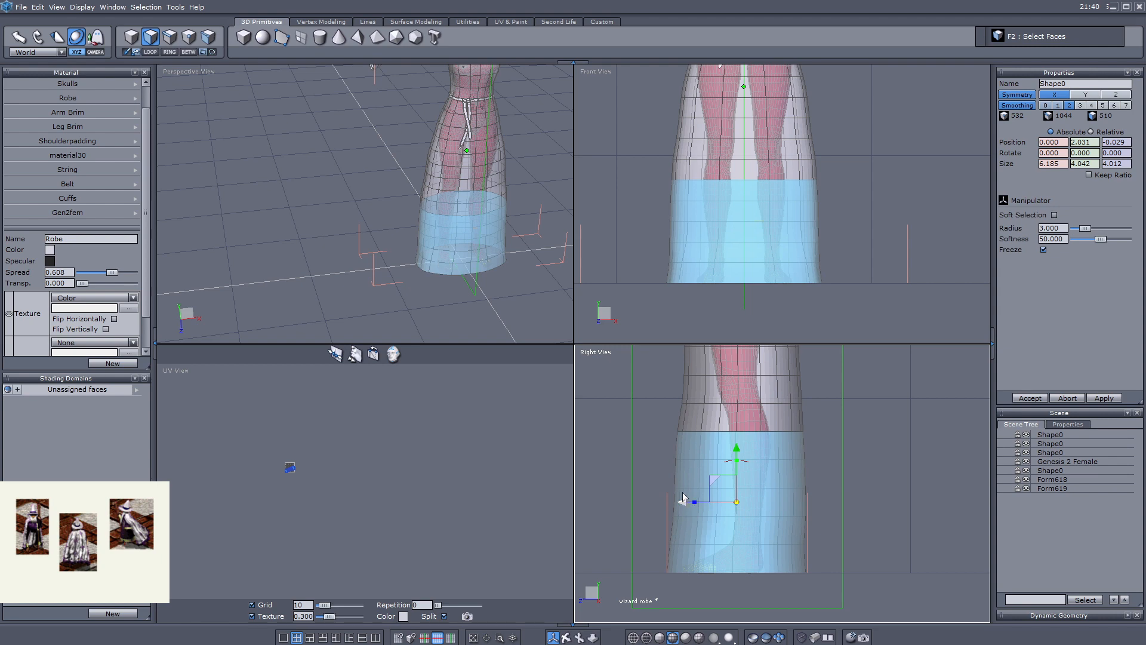
# - Copy the reshaped skirt's lowest rows of faces into a separate hem band and give it a thickness of 0.2
pyautogui.click(131, 37)
pyautogui.click(151, 37)
pyautogui.moveTo(633, 233); pyautogui.dragTo(866, 324)
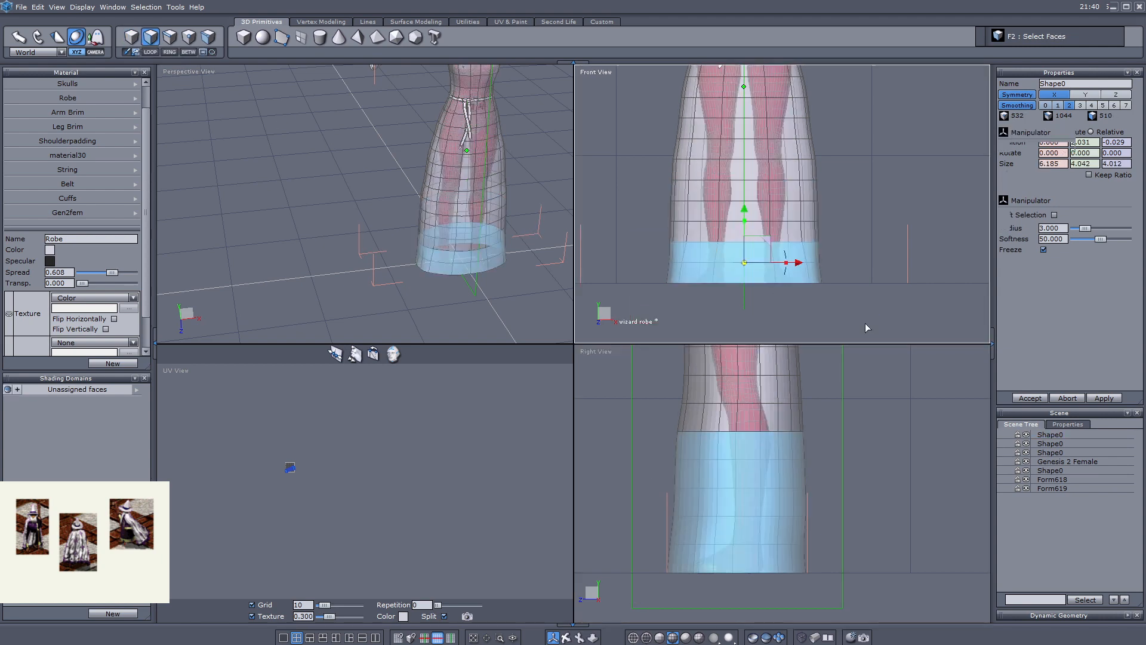
pyautogui.hotkey('ctrl', 'v')
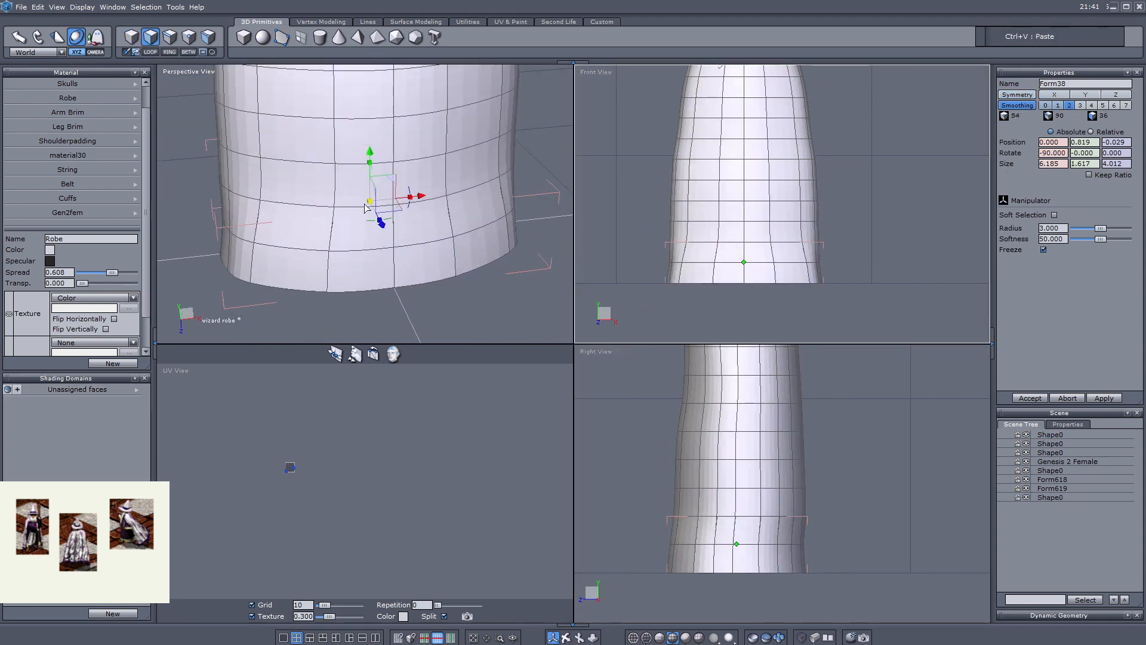
pyautogui.hotkey('alt', 't')
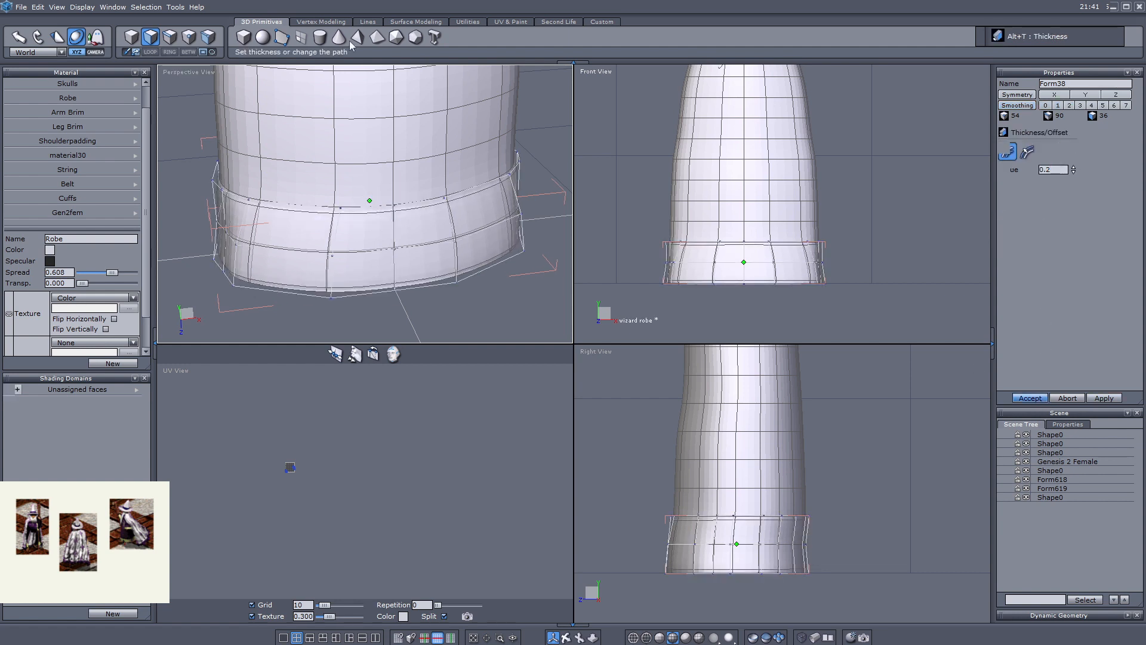
# - Select the rings of edges across both the upper and lower rims of the new hem band and connect them
pyautogui.press('F3')
pyautogui.scroll(2, 441, 200)
pyautogui.scroll(2, 476, 202)
pyautogui.click(468, 202)
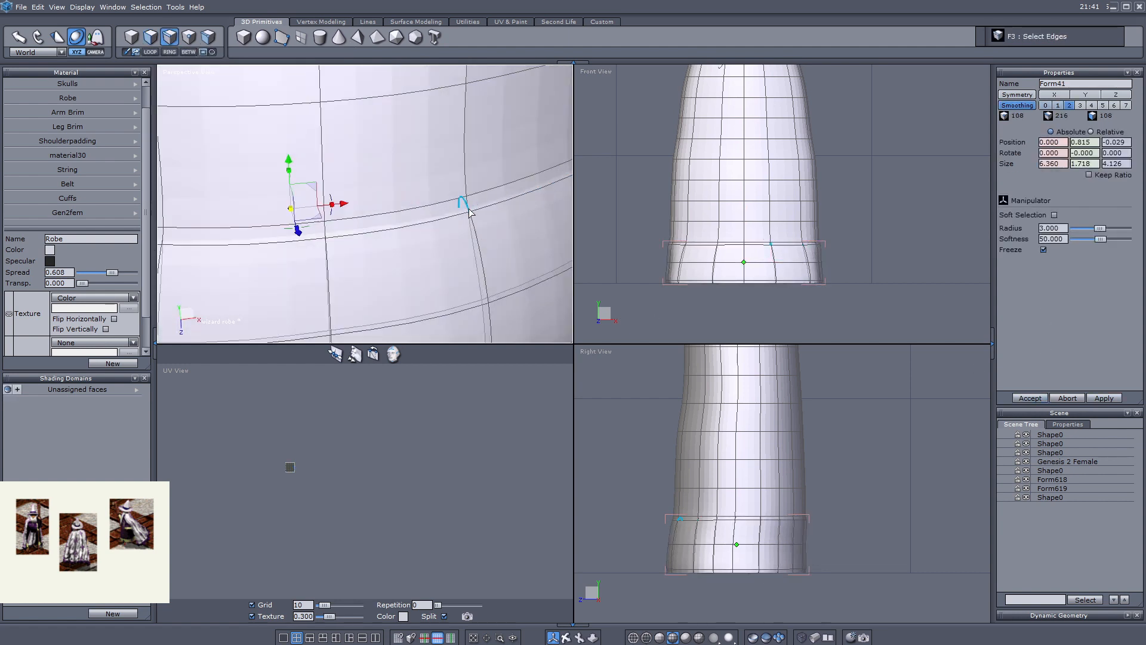
pyautogui.scroll(-2, 476, 300)
pyautogui.scroll(2, 483, 307)
pyautogui.keyDown('shift'); pyautogui.click(485, 309); pyautogui.keyUp('shift')
pyautogui.hotkey('alt', 'r')
pyautogui.hotkey('alt', 'a')
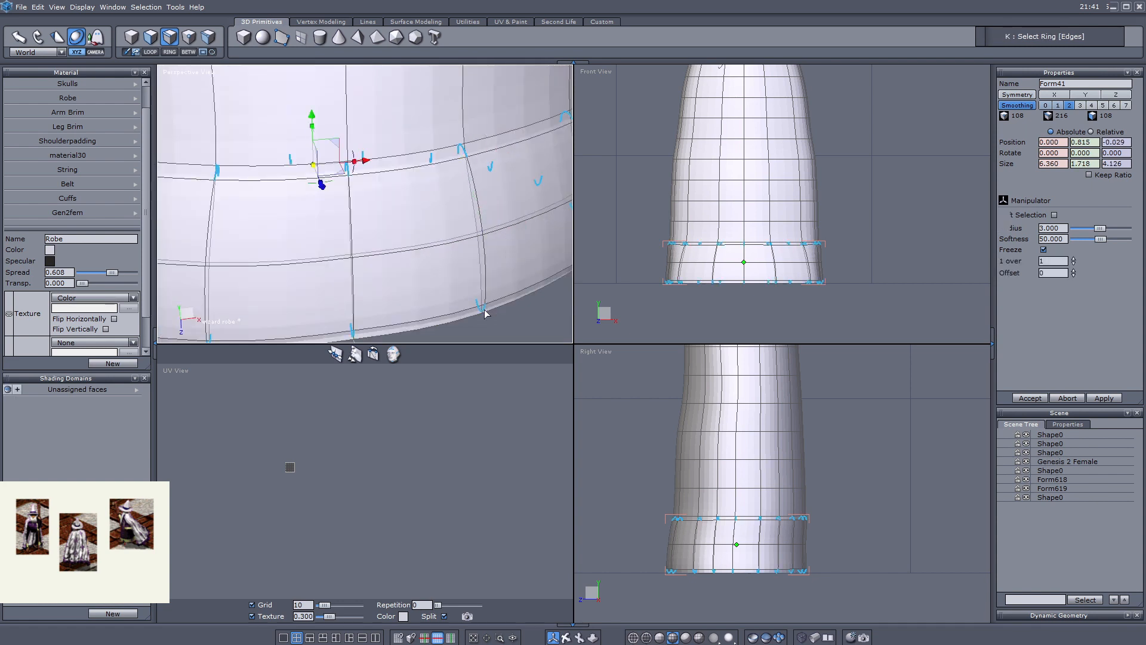
# - Select the edge ring along the hem band's lower rim, lower it to about -0.087 in Y and connect it
pyautogui.scroll(3, 794, 259)
pyautogui.moveTo(631, 264)
pyautogui.mouseDown()
pyautogui.moveTo(941, 331)
pyautogui.moveTo(784, 310)
pyautogui.moveTo(945, 327)
pyautogui.mouseUp()
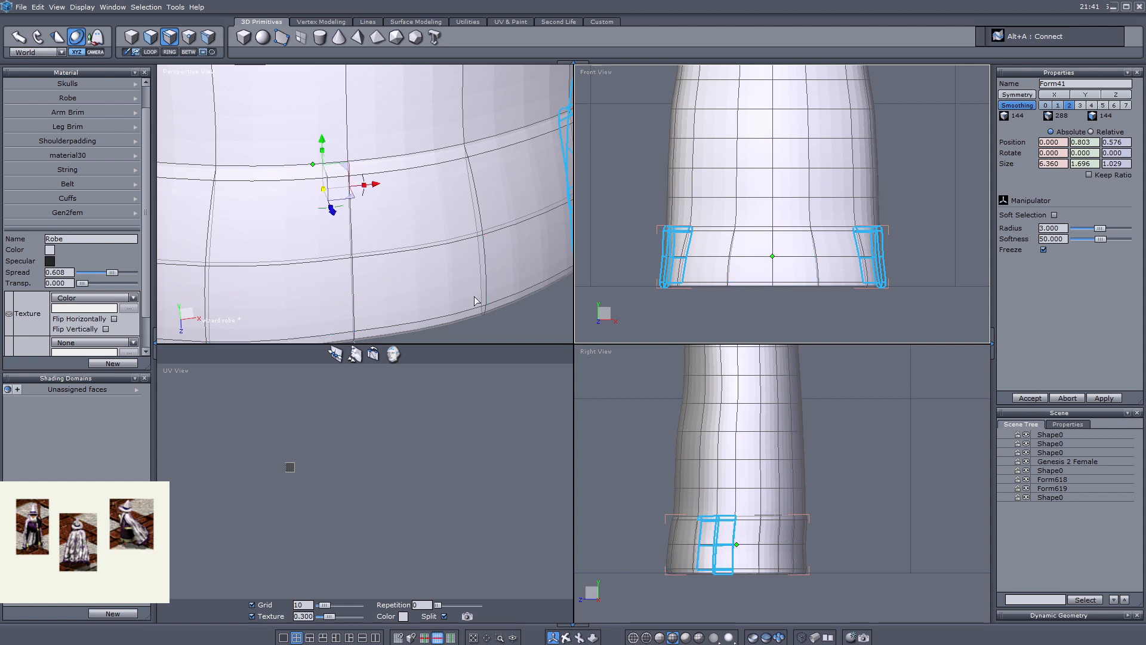
pyautogui.click(483, 312)
pyautogui.press('k')
pyautogui.scroll(5, 795, 292)
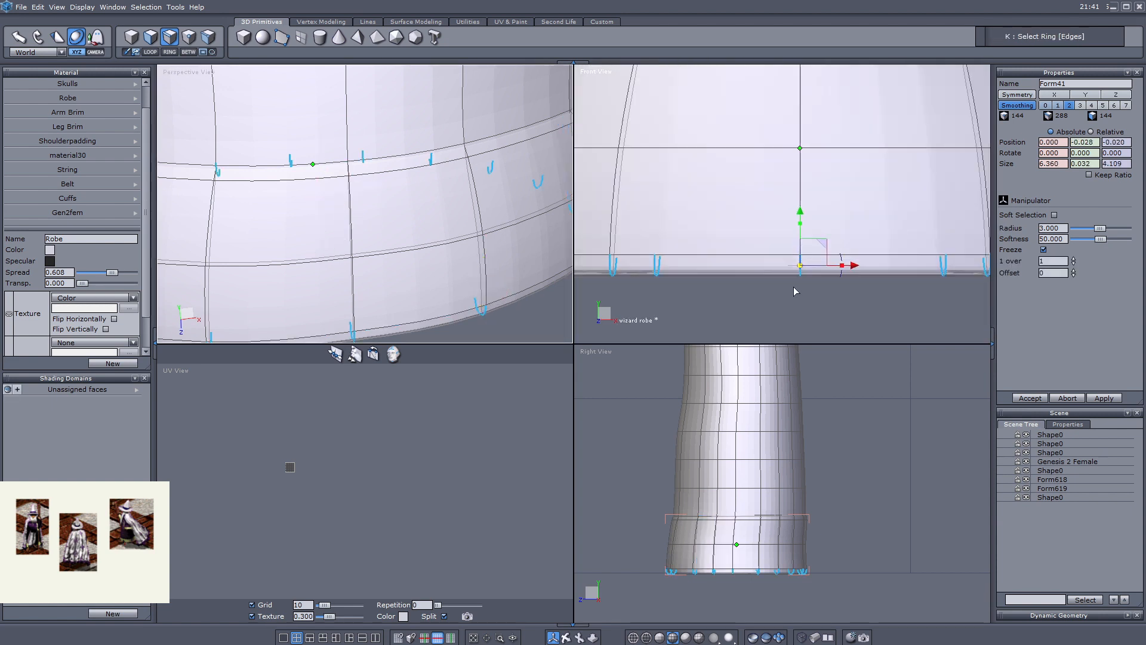
pyautogui.moveTo(802, 216); pyautogui.dragTo(802, 224)
pyautogui.scroll(-2, 404, 235)
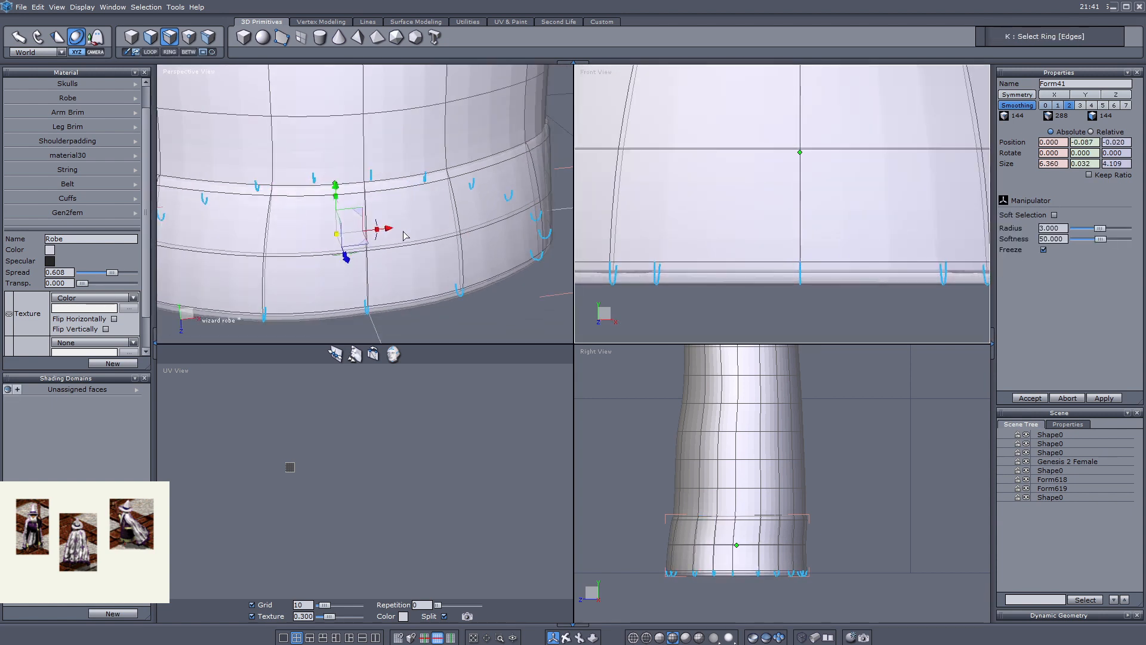
pyautogui.hotkey('alt', 'a')
pyautogui.scroll(-2, 426, 254)
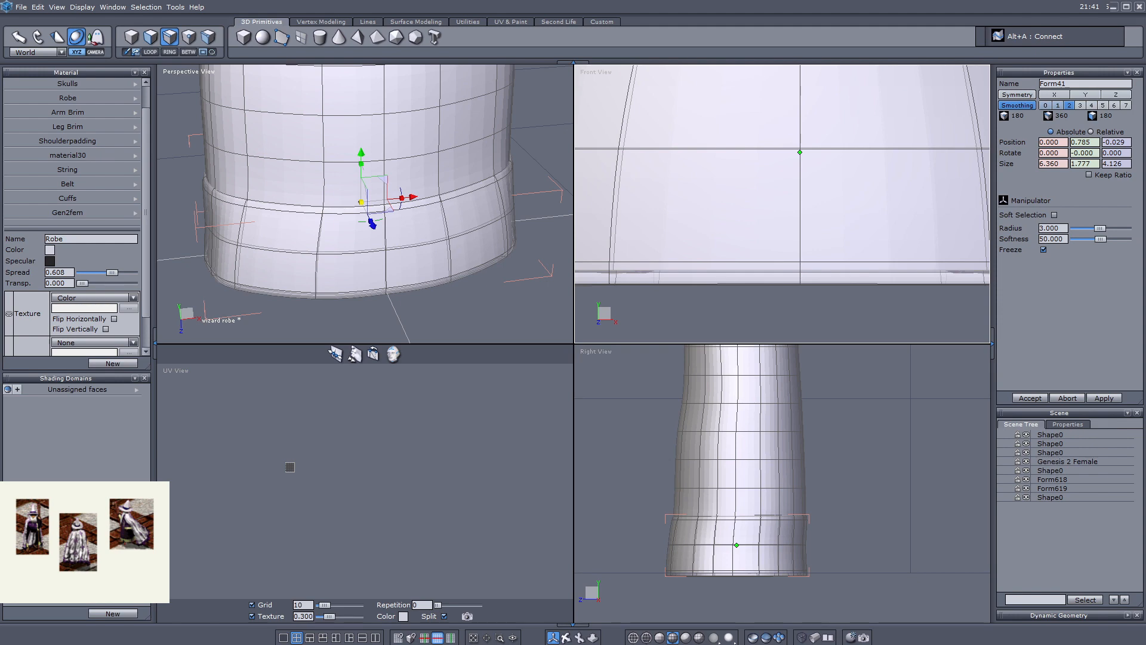
# - Delete the hair objects from the figure's head
pyautogui.scroll(-6, 429, 188)
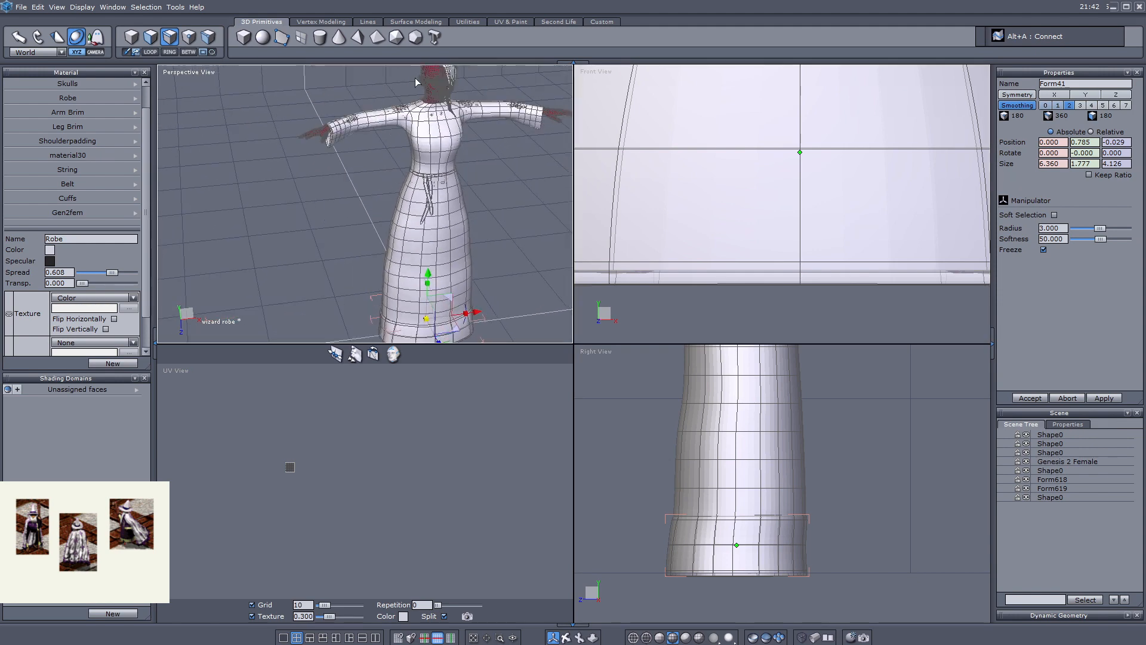
pyautogui.scroll(5, 429, 188)
pyautogui.scroll(-4, 427, 188)
pyautogui.scroll(5, 486, 130)
pyautogui.click(132, 37)
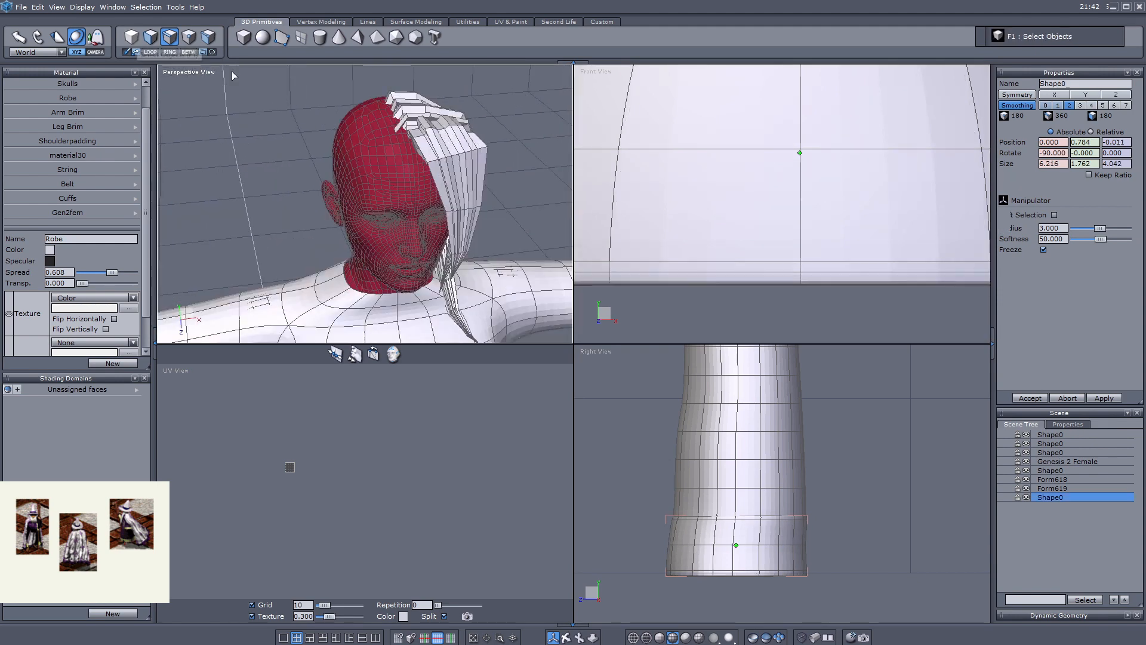
pyautogui.click(448, 147)
pyautogui.press('Delete')
pyautogui.click(444, 123)
pyautogui.press('Delete')
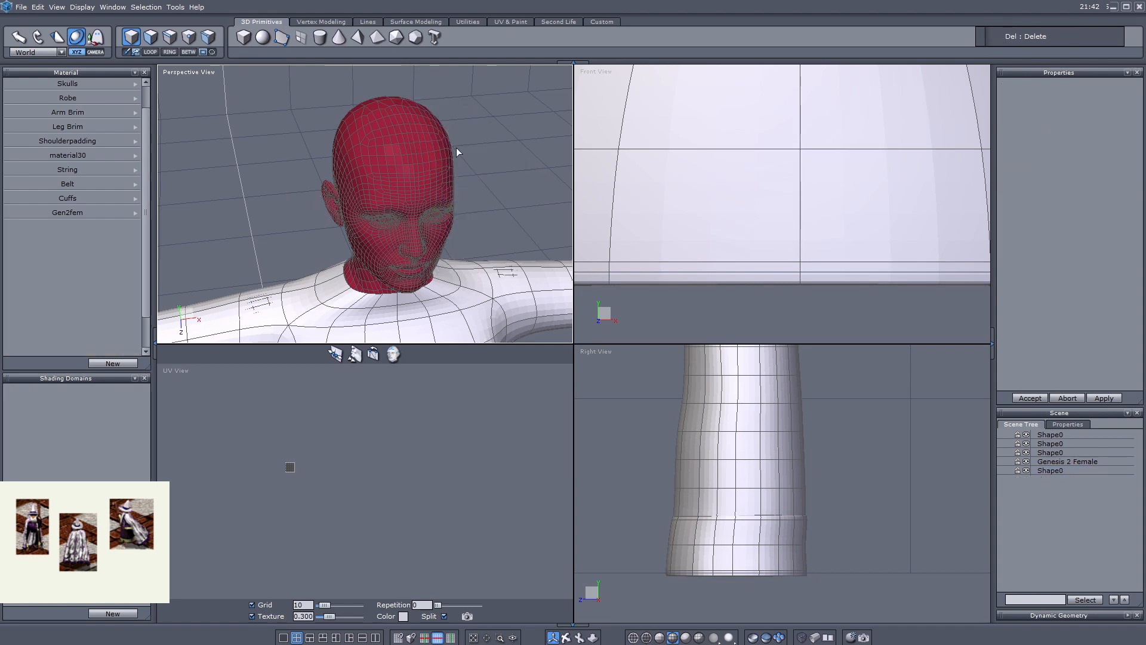
# - Select the robe and delete its top row of faces around the neck to widen the neckline
pyautogui.scroll(3, 454, 149)
pyautogui.scroll(-6, 740, 209)
pyautogui.scroll(6, 750, 184)
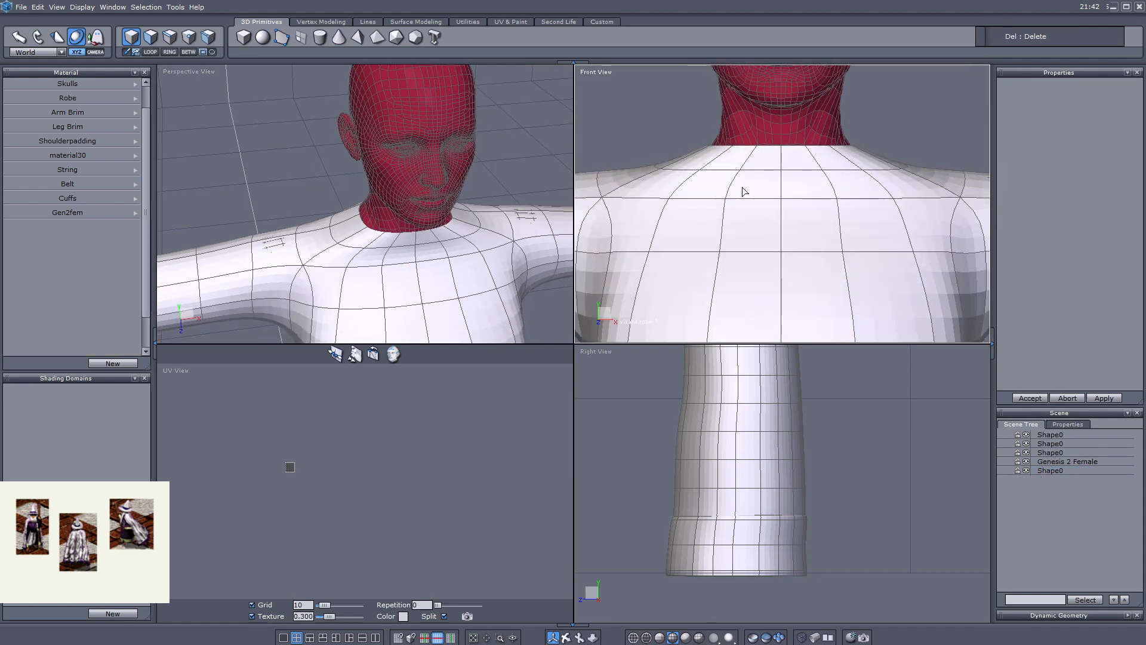
pyautogui.click(743, 189)
pyautogui.click(170, 37)
pyautogui.moveTo(624, 111); pyautogui.dragTo(955, 195)
pyautogui.press('F2')
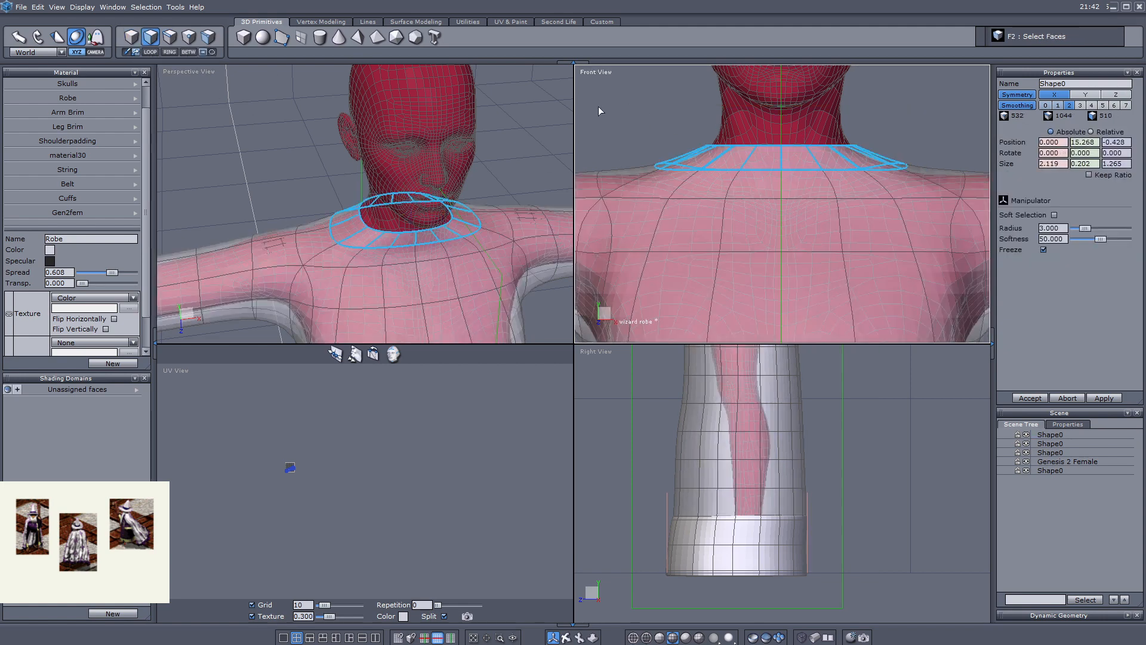
pyautogui.moveTo(600, 111); pyautogui.dragTo(828, 156)
pyautogui.press('Delete')
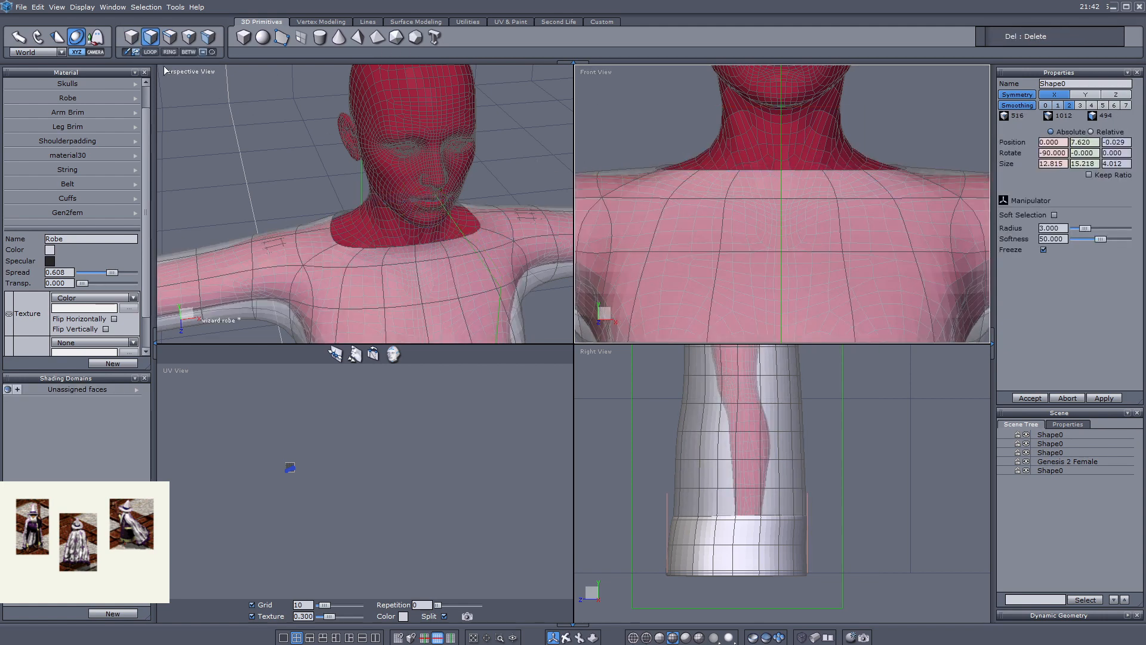
# - Copy the robe's open neckline edge loop into a separate curve and thicken it into a collar brim with a value of 0.1
pyautogui.click(170, 37)
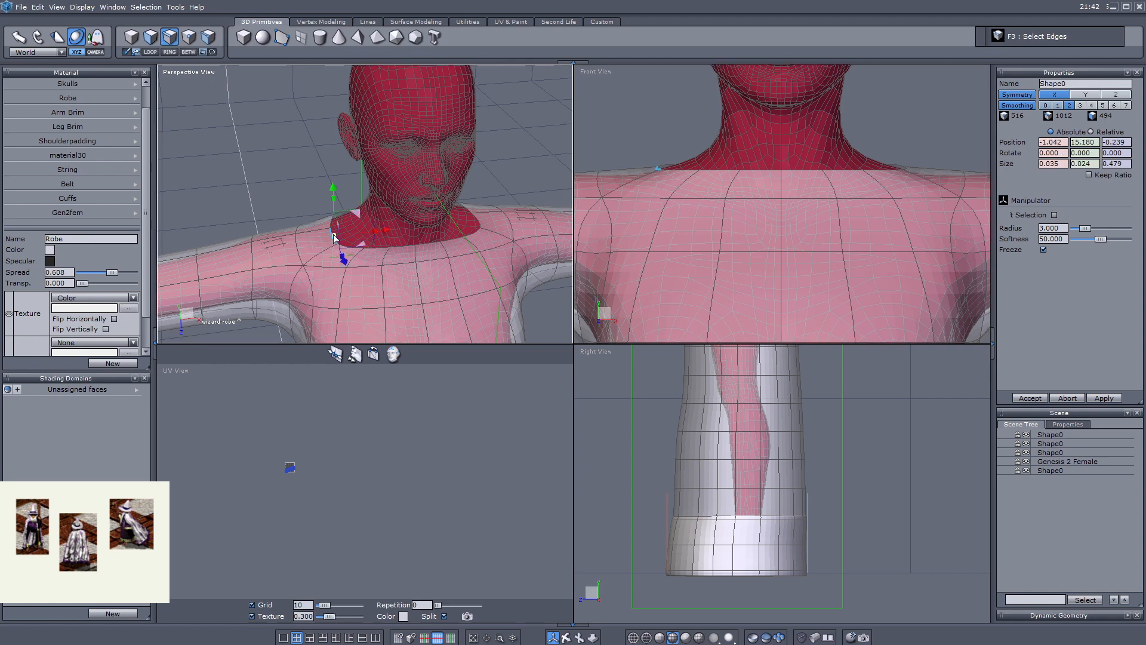
pyautogui.doubleClick(332, 235)
pyautogui.hotkey('ctrl', 'c')
pyautogui.hotkey('alt', 't')
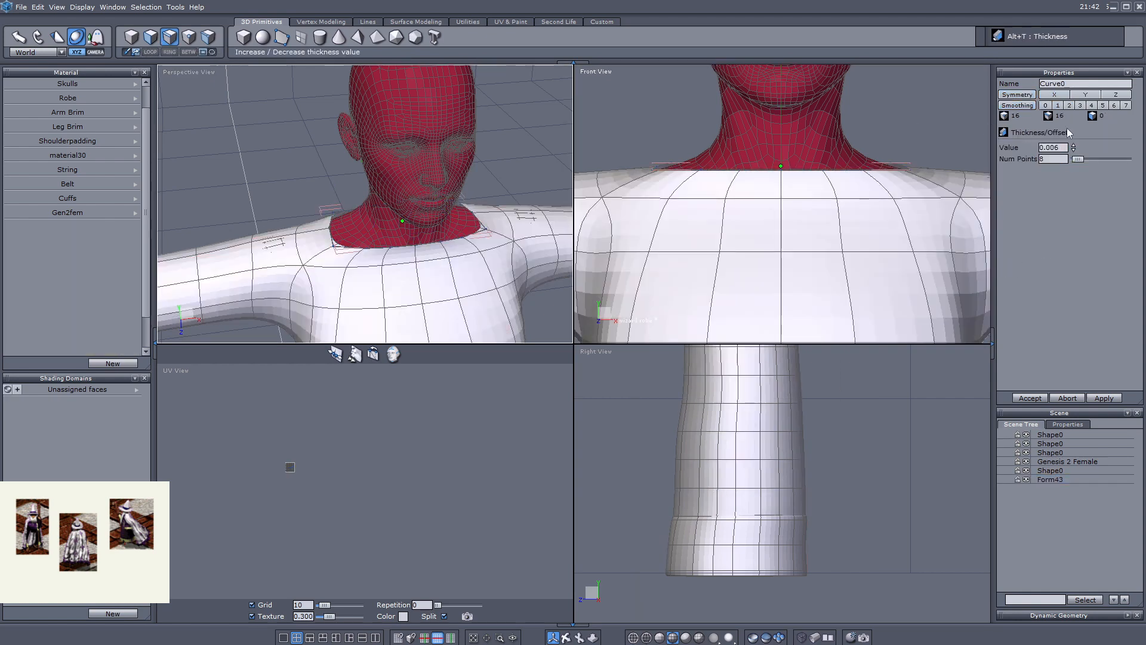
pyautogui.write('4')
pyautogui.press('Return')
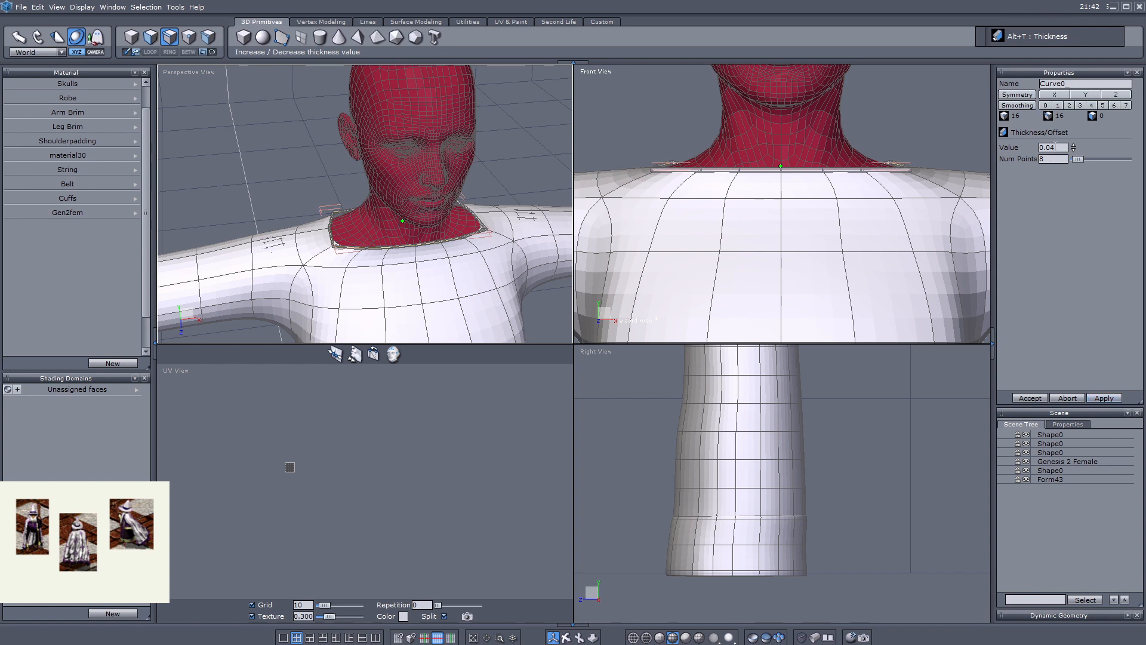
pyautogui.press('Return')
pyautogui.press('BackSpace')
pyautogui.write('1')
pyautogui.press('Return')
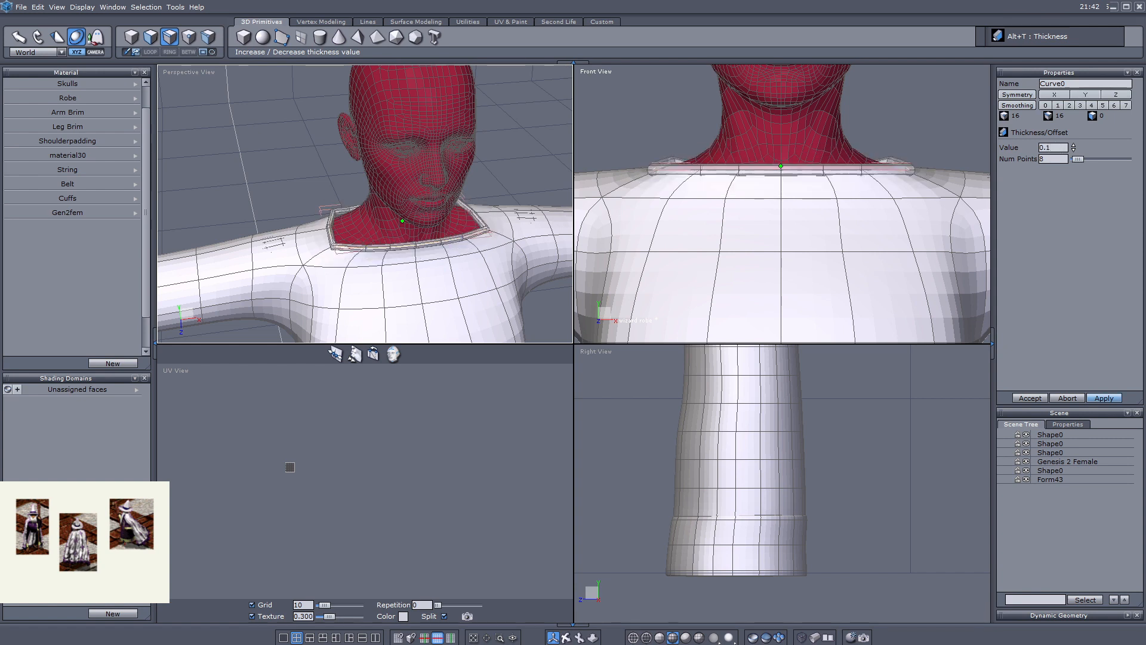
pyautogui.click(1030, 398)
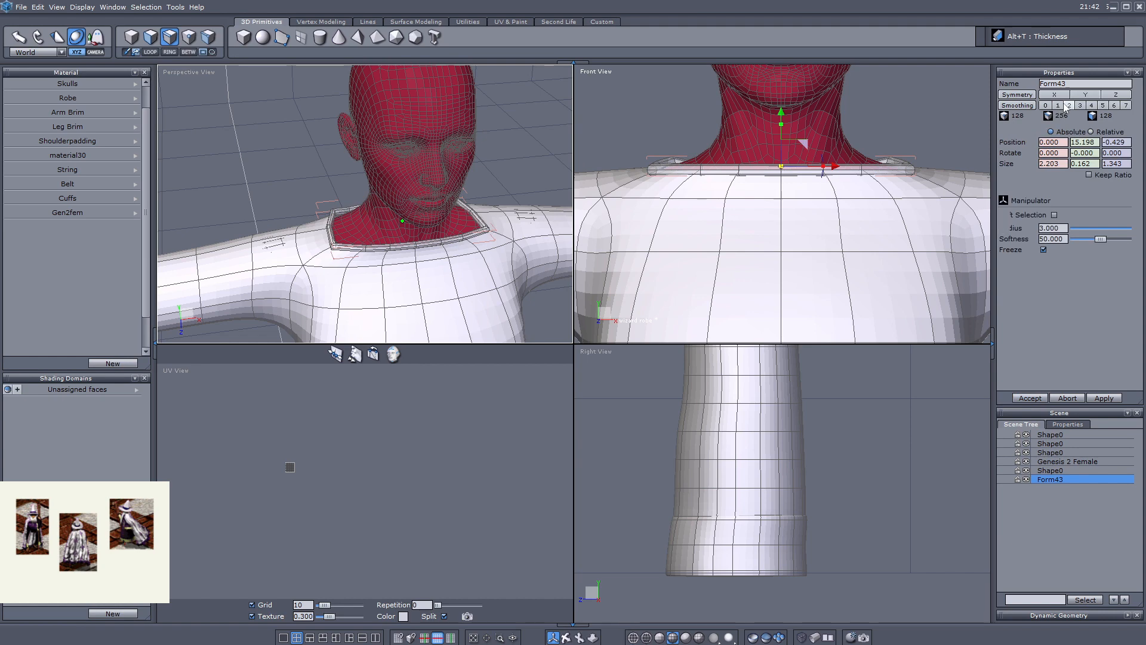
# - Set the collar brim's smoothing level to 2 and save the robe file
pyautogui.click(1068, 105)
pyautogui.press('F1')
pyautogui.moveTo(322, 215); pyautogui.dragTo(465, 217, button='right')
pyautogui.scroll(-6, 417, 239)
pyautogui.scroll(6, 402, 238)
pyautogui.click(554, 639)
pyautogui.scroll(-6, 418, 238)
pyautogui.scroll(2, 466, 216)
pyautogui.scroll(2, 454, 200)
pyautogui.scroll(-4, 454, 200)
pyautogui.moveTo(454, 200); pyautogui.dragTo(451, 219, button='middle')
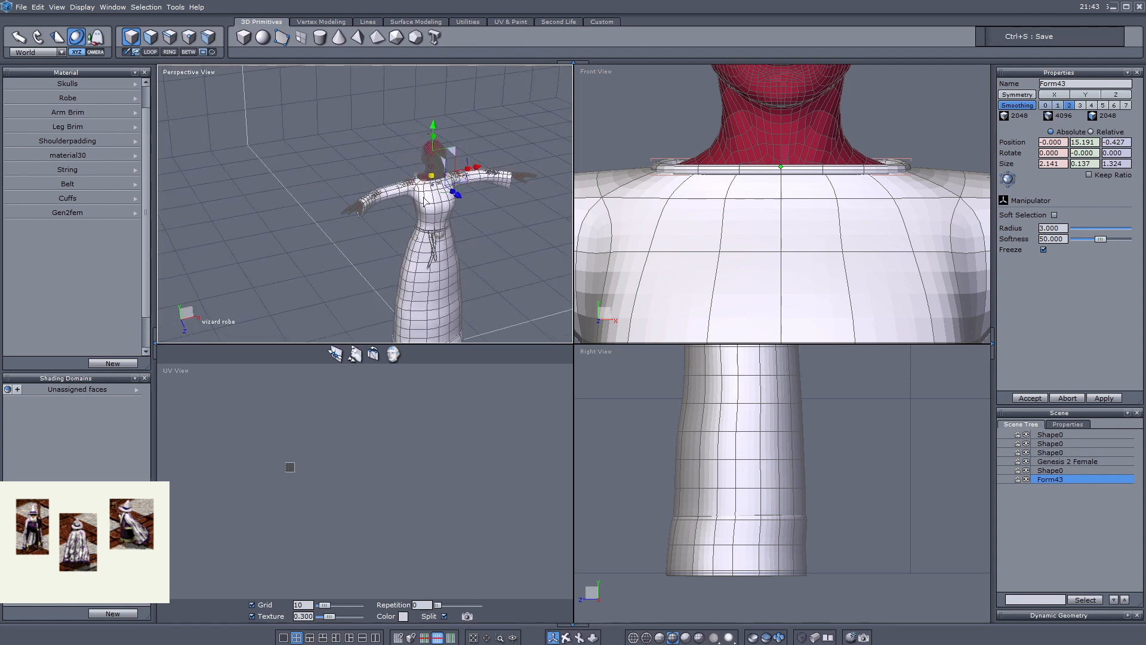
# - Select the hem band around the base of the skirt and start editing its edges
pyautogui.scroll(4, 403, 195)
pyautogui.click(401, 195)
pyautogui.scroll(2, 402, 199)
pyautogui.click(272, 222)
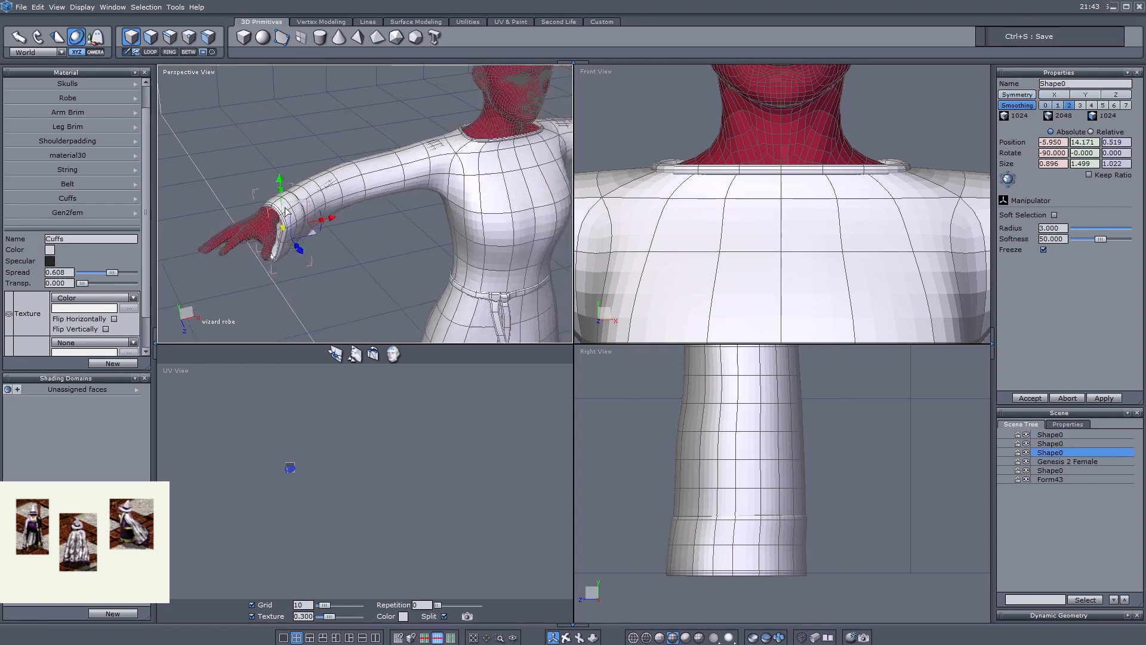
pyautogui.scroll(-5, 456, 135)
pyautogui.scroll(5, 371, 281)
pyautogui.click(382, 248)
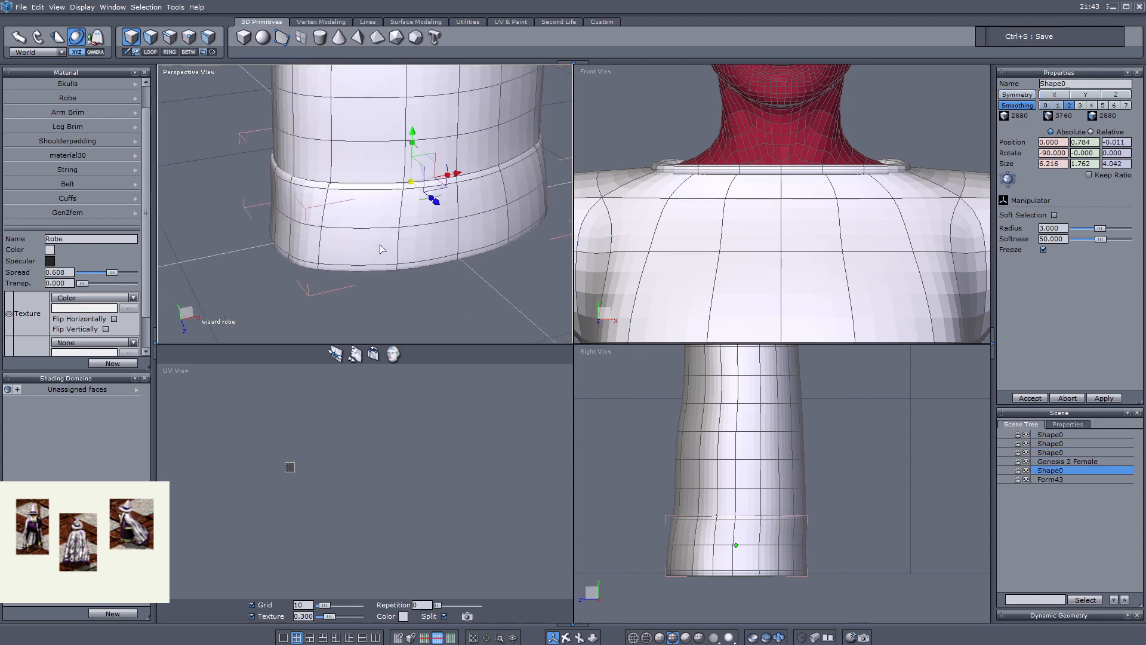
pyautogui.press('F3')
pyautogui.scroll(2, 434, 226)
pyautogui.scroll(2, 433, 225)
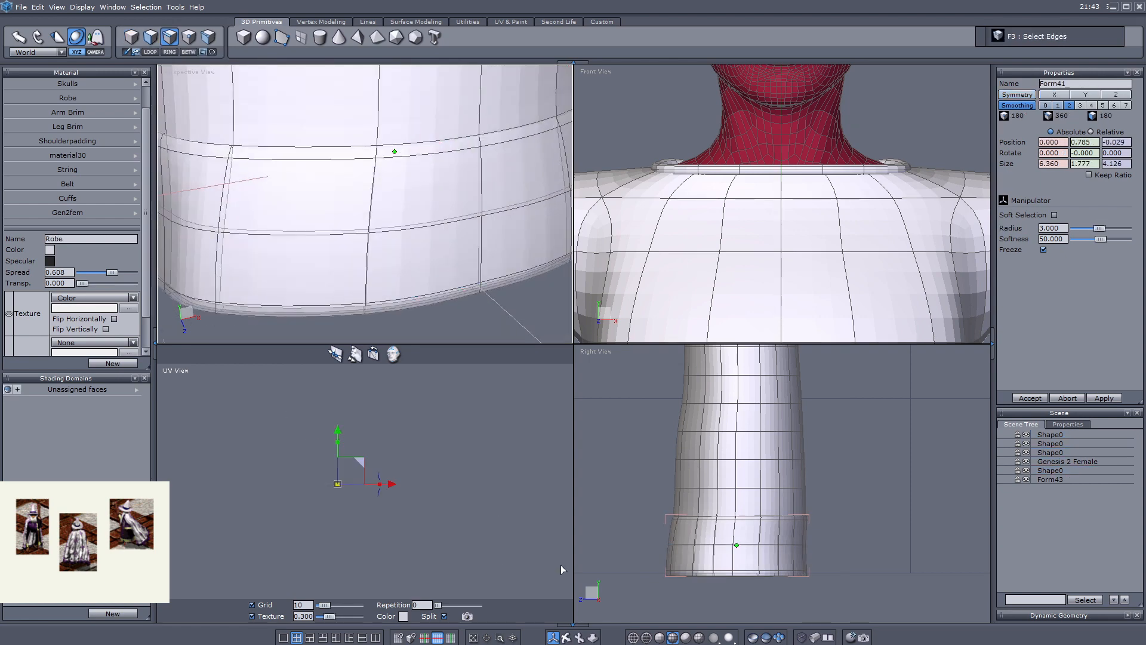
# - Select the vertical edge loop at the centre back of the hem band as a seam and unfold the band's UVs
pyautogui.click(565, 639)
pyautogui.scroll(-4, 507, 317)
pyautogui.moveTo(508, 317); pyautogui.dragTo(299, 236, button='middle')
pyautogui.scroll(5, 362, 233)
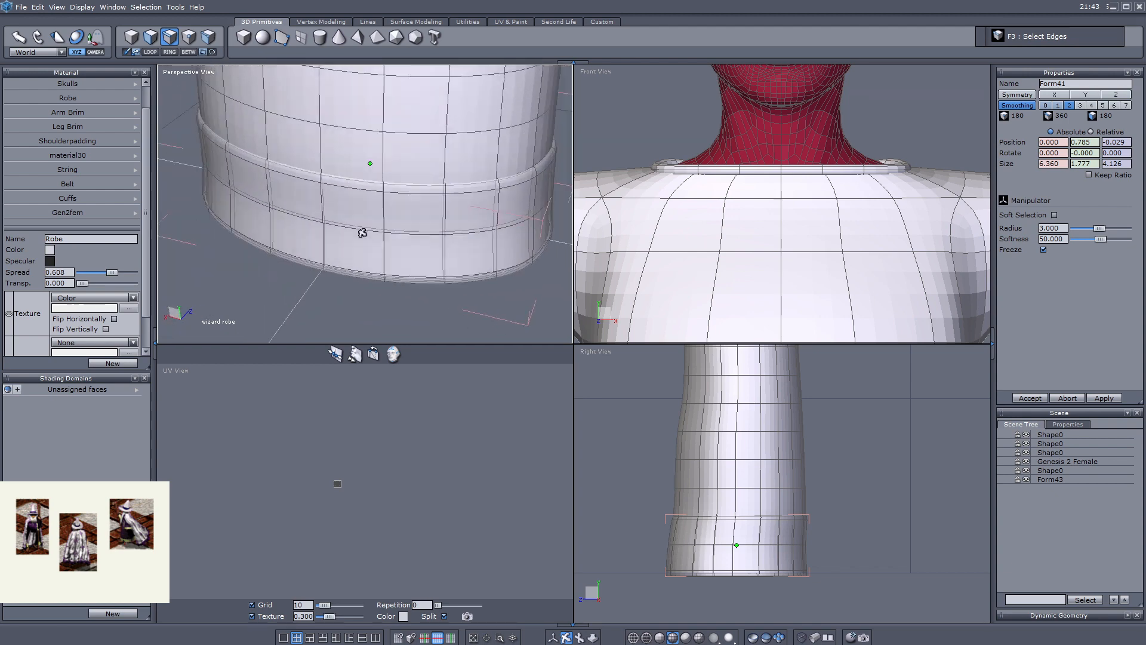
pyautogui.scroll(2, 329, 279)
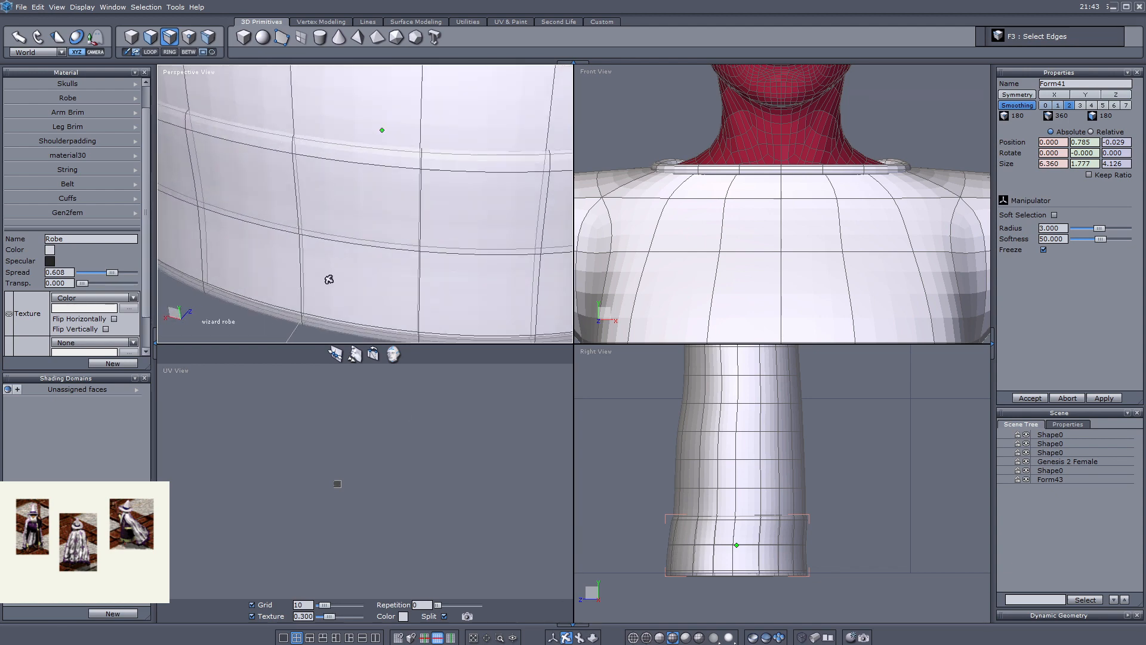
pyautogui.click(553, 638)
pyautogui.press('l')
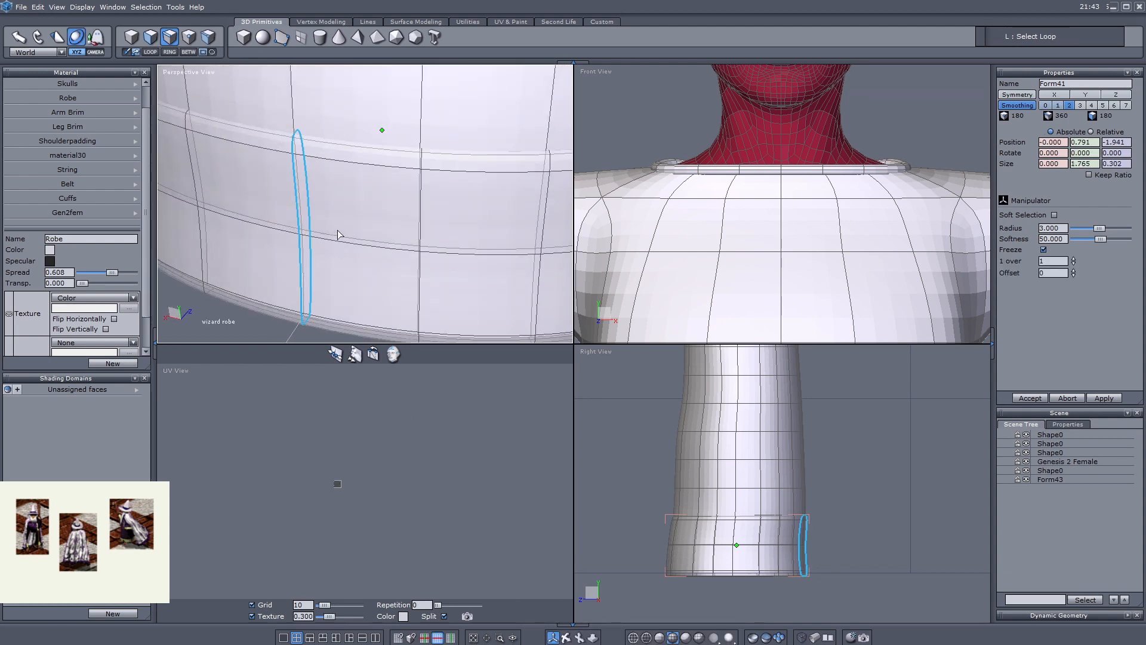
pyautogui.press('u')
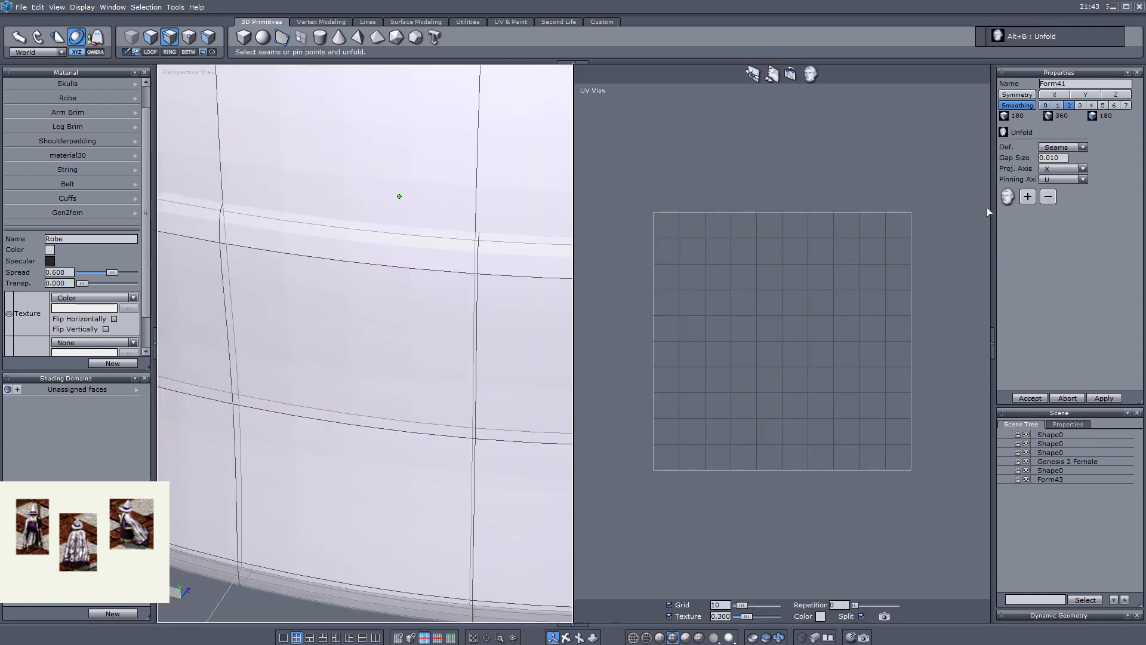
pyautogui.click(1007, 197)
pyautogui.click(1030, 398)
# - Create a new material named "Robe Brim _Feet"
pyautogui.scroll(-3, 89, 334)
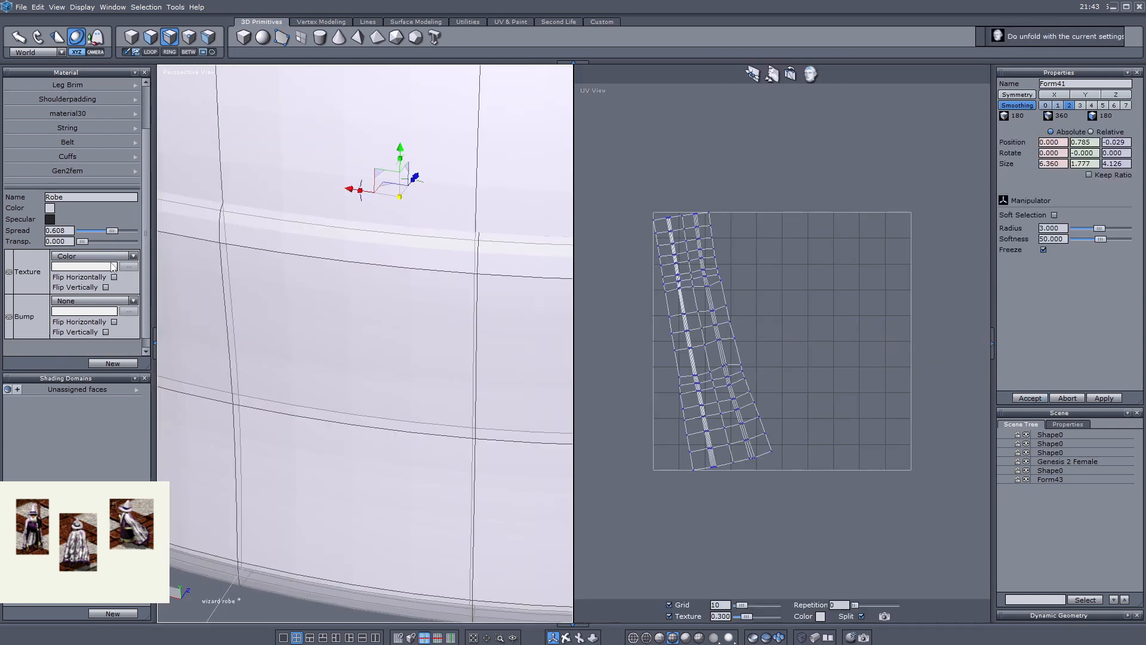
pyautogui.click(113, 363)
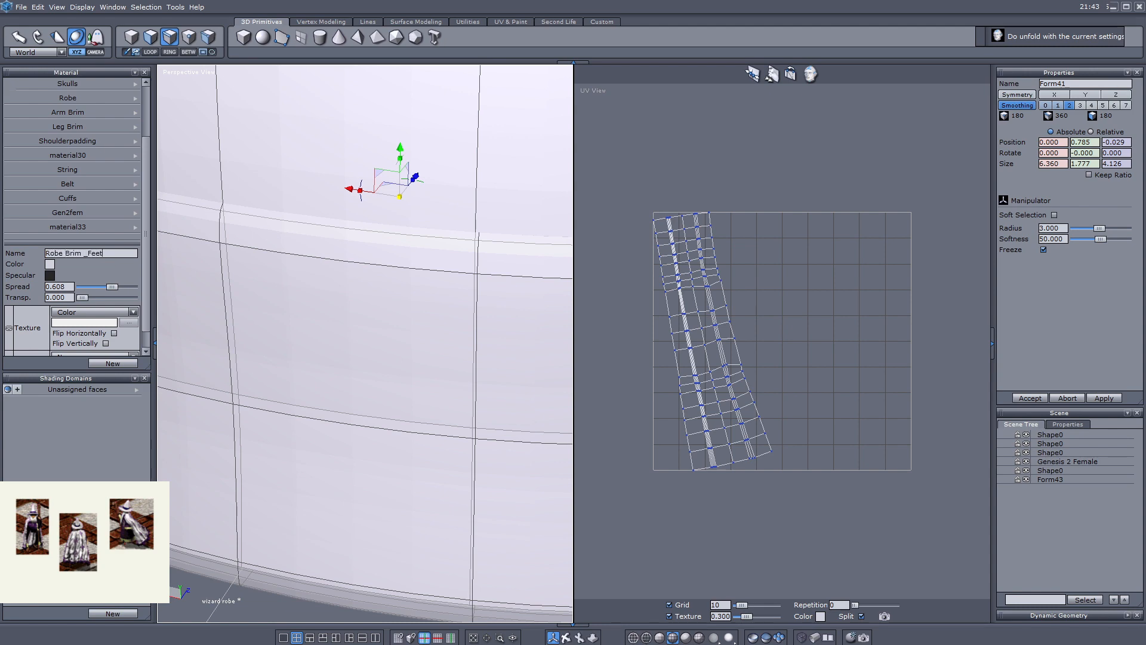
pyautogui.scroll(-6, 338, 289)
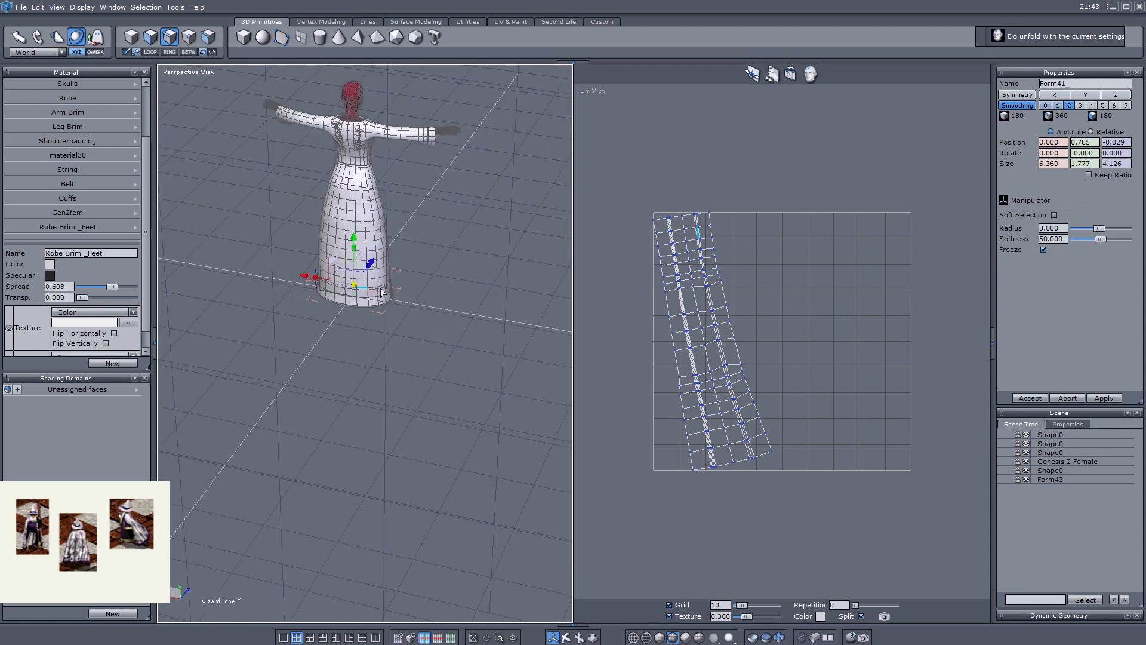
pyautogui.scroll(6, 398, 223)
pyautogui.scroll(-4, 397, 299)
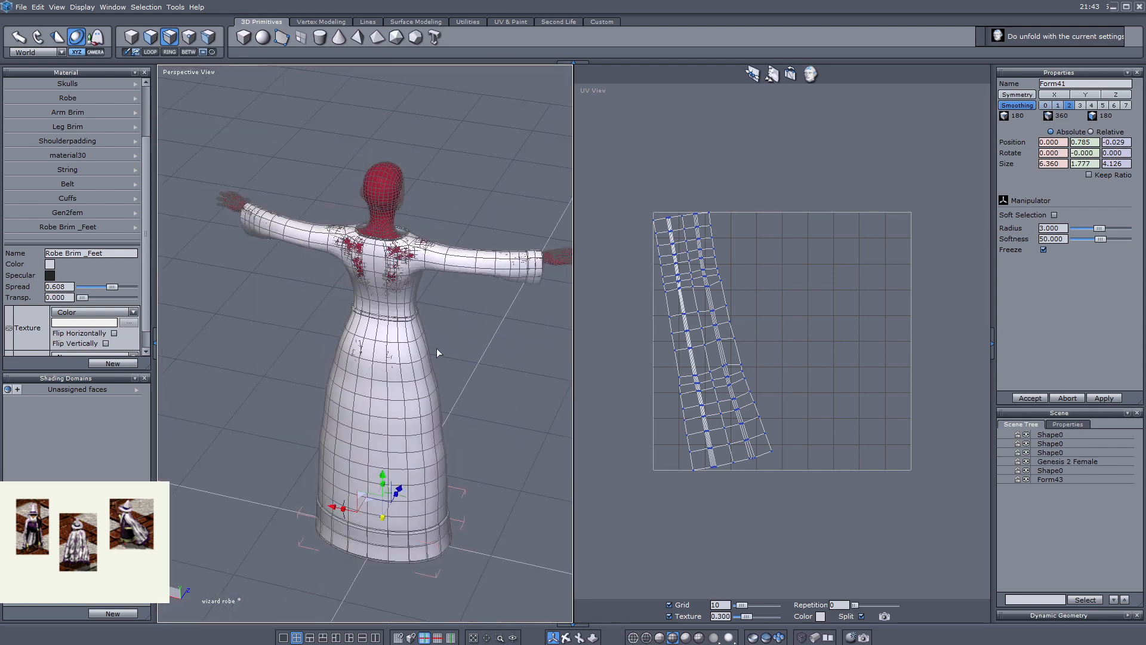
# - Select the collar brim around the figure's neck and start editing its edges
pyautogui.click(563, 640)
pyautogui.moveTo(465, 508); pyautogui.dragTo(264, 471, button='middle')
pyautogui.scroll(6, 453, 266)
pyautogui.moveTo(453, 267); pyautogui.dragTo(418, 262, button='middle')
pyautogui.scroll(2, 418, 263)
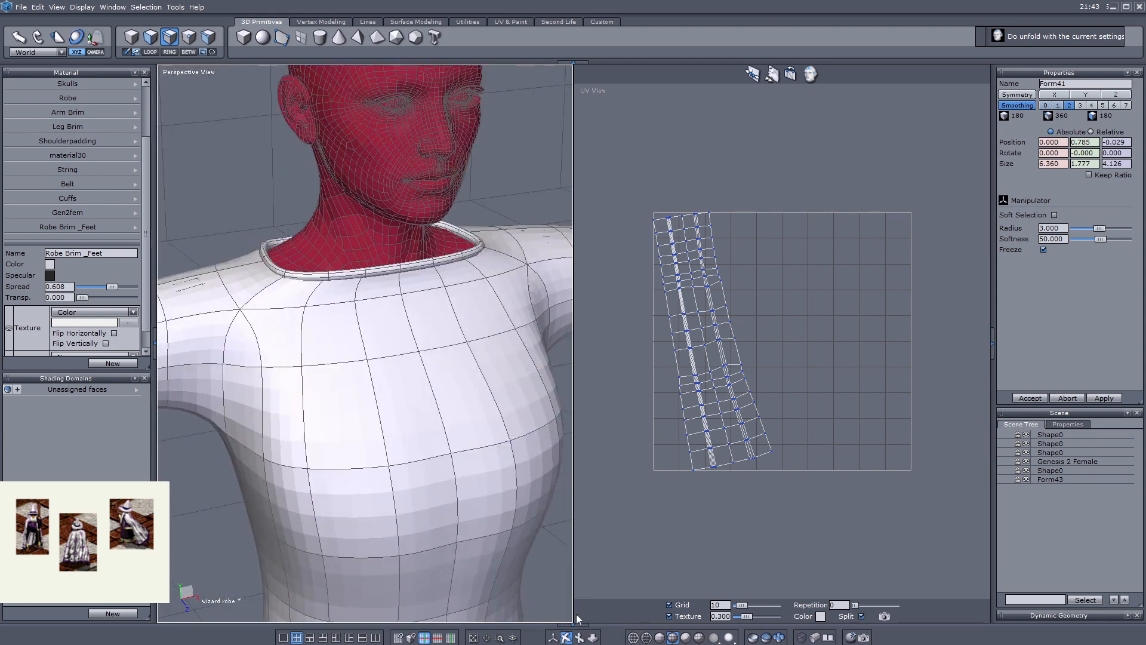
pyautogui.click(553, 637)
pyautogui.click(128, 36)
pyautogui.click(322, 262)
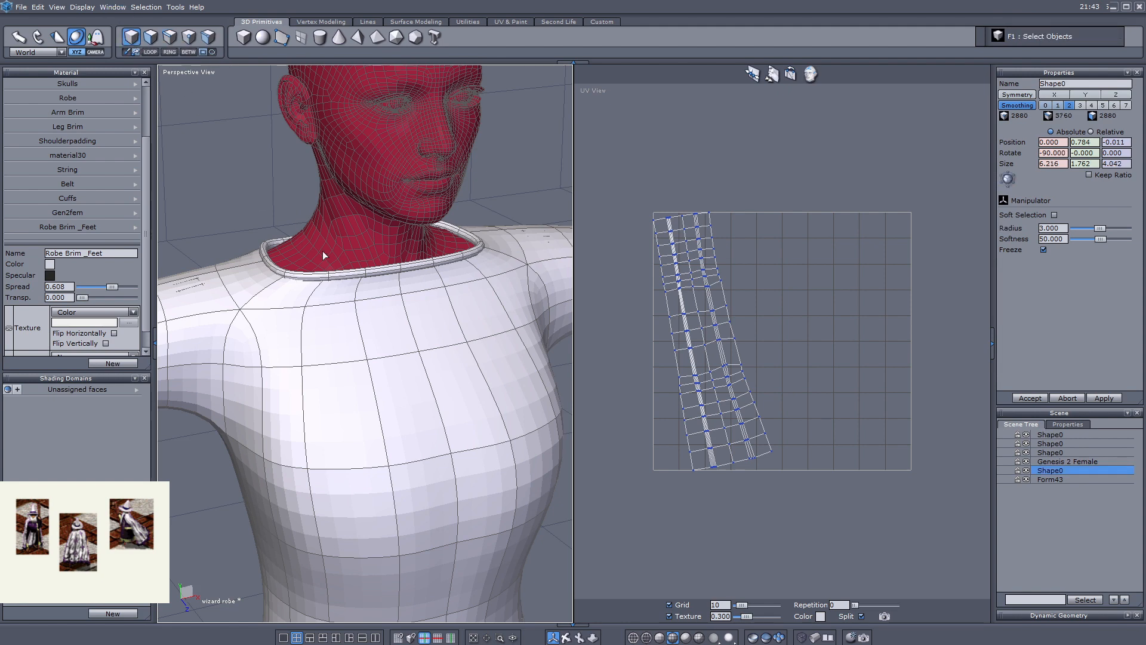
pyautogui.click(323, 256)
pyautogui.scroll(3, 310, 215)
pyautogui.press('F3')
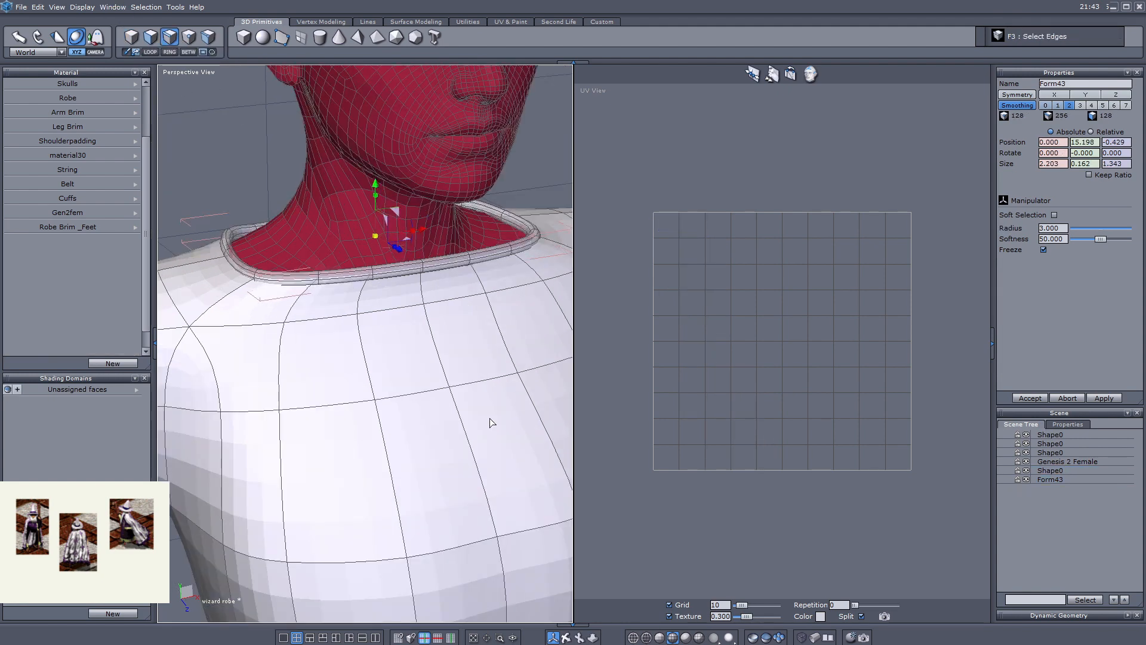
# - Select a cross-section loop at the back and a lengthwise loop around the collar brim as seams, and unfold its UVs
pyautogui.scroll(-5, 411, 316)
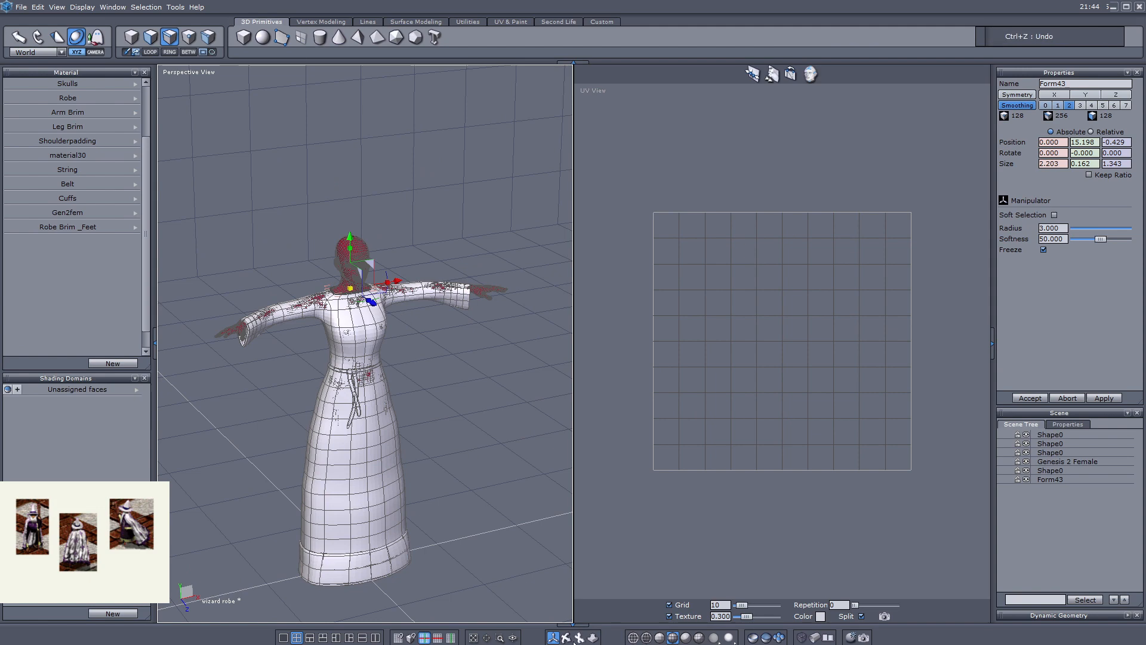
pyautogui.scroll(6, 365, 322)
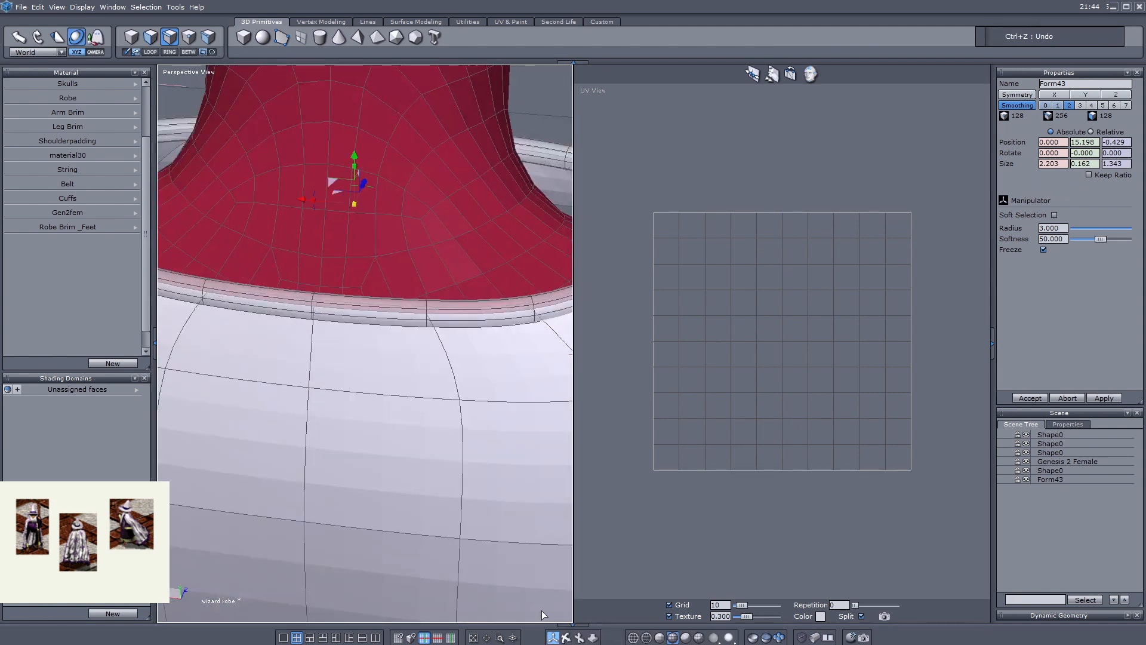
pyautogui.doubleClick(312, 308)
pyautogui.scroll(4, 312, 322)
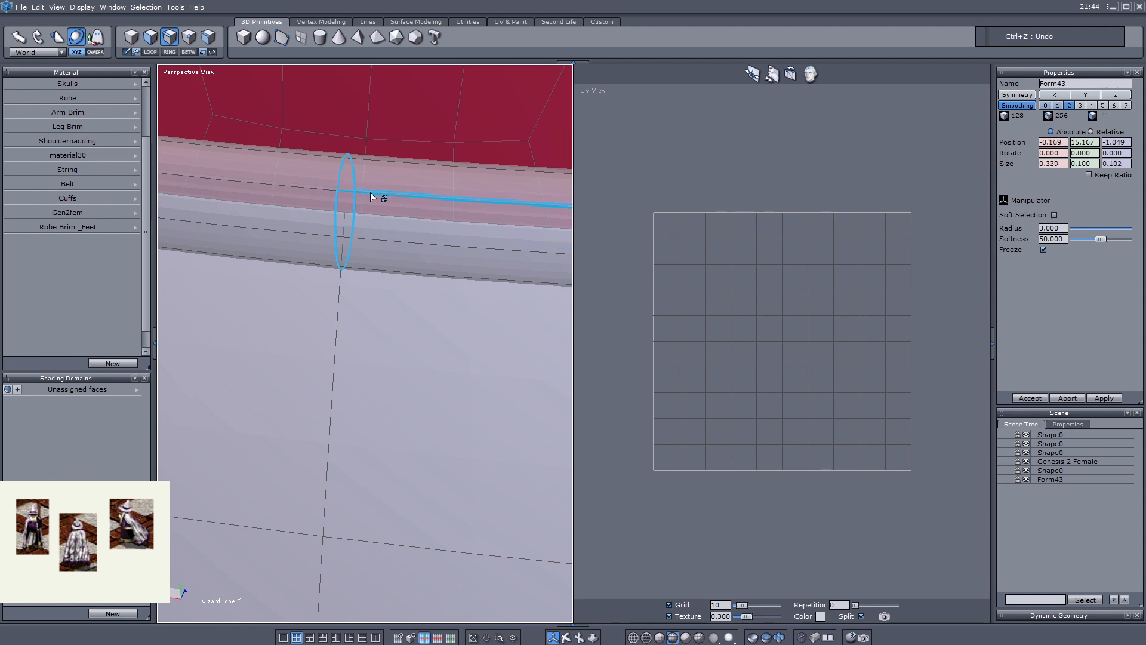
pyautogui.press('l')
pyautogui.scroll(-4, 382, 230)
pyautogui.click(810, 73)
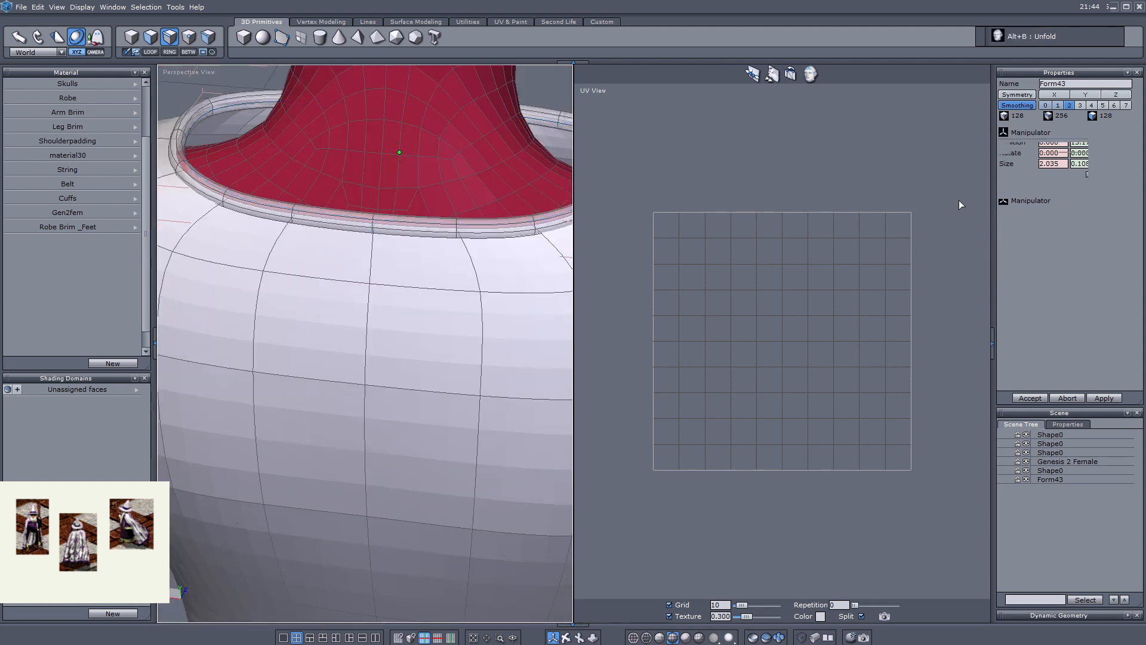
pyautogui.click(1007, 196)
pyautogui.click(1031, 398)
# - Create a new material named "EdgeNeck" for the collar brim and save the scene
pyautogui.click(112, 363)
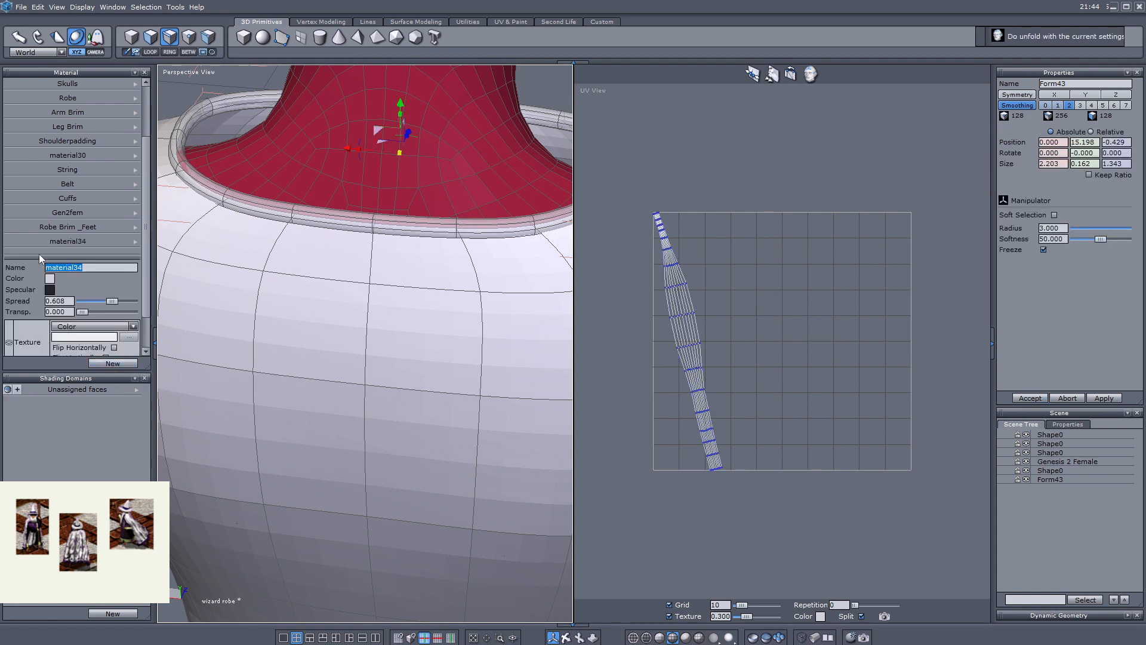
pyautogui.write('EdgeNeck')
pyautogui.scroll(-5, 464, 328)
pyautogui.press('F1')
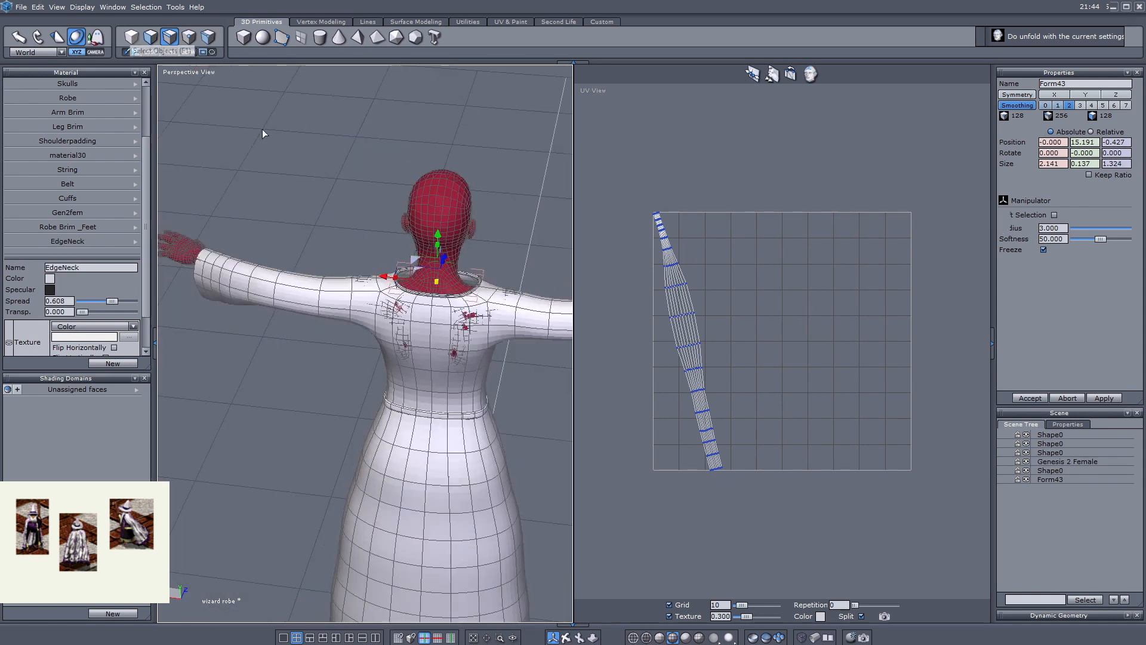
pyautogui.scroll(5, 464, 328)
pyautogui.scroll(-3, 463, 324)
pyautogui.hotkey('ctrl', 's')
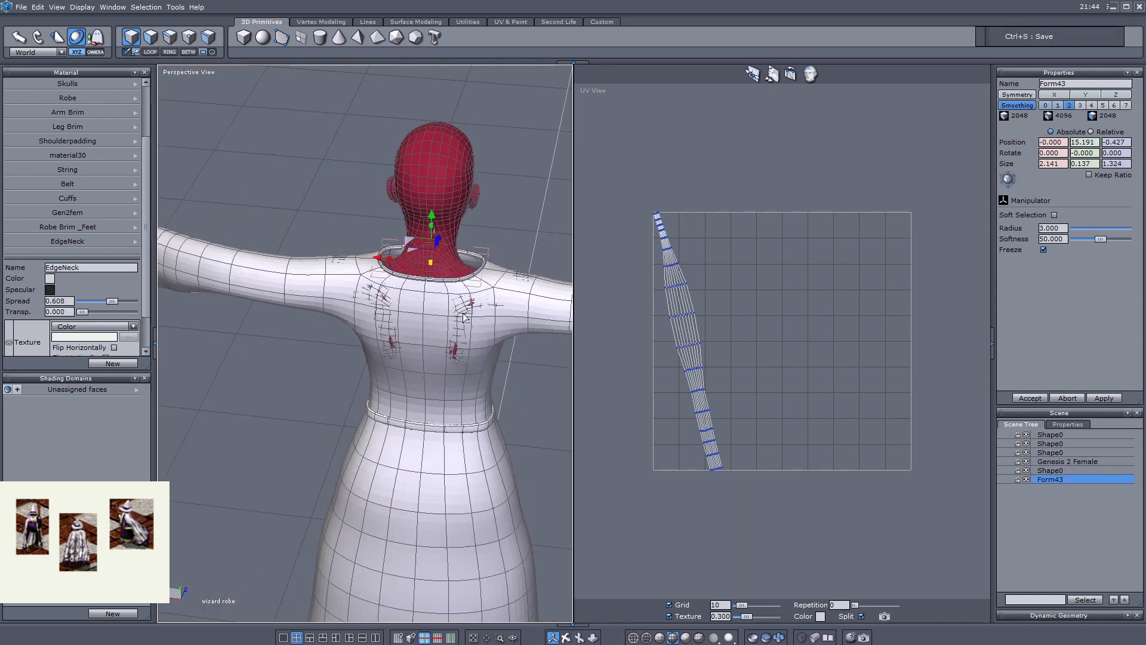
# - Delete the figure from the scene and save the remaining robe as the Wavefront OBJ file "Wizard Robe" with the default export options
pyautogui.click(434, 188)
pyautogui.press('Delete')
pyautogui.click(21, 7)
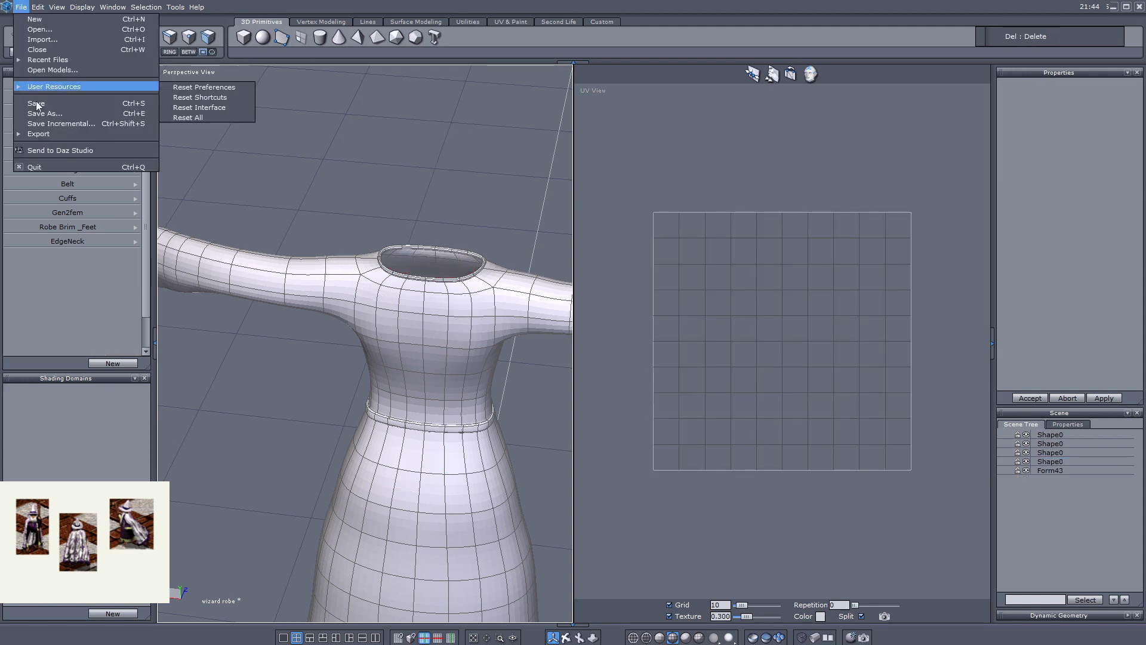
pyautogui.click(36, 60)
pyautogui.write('Wizard Ro')
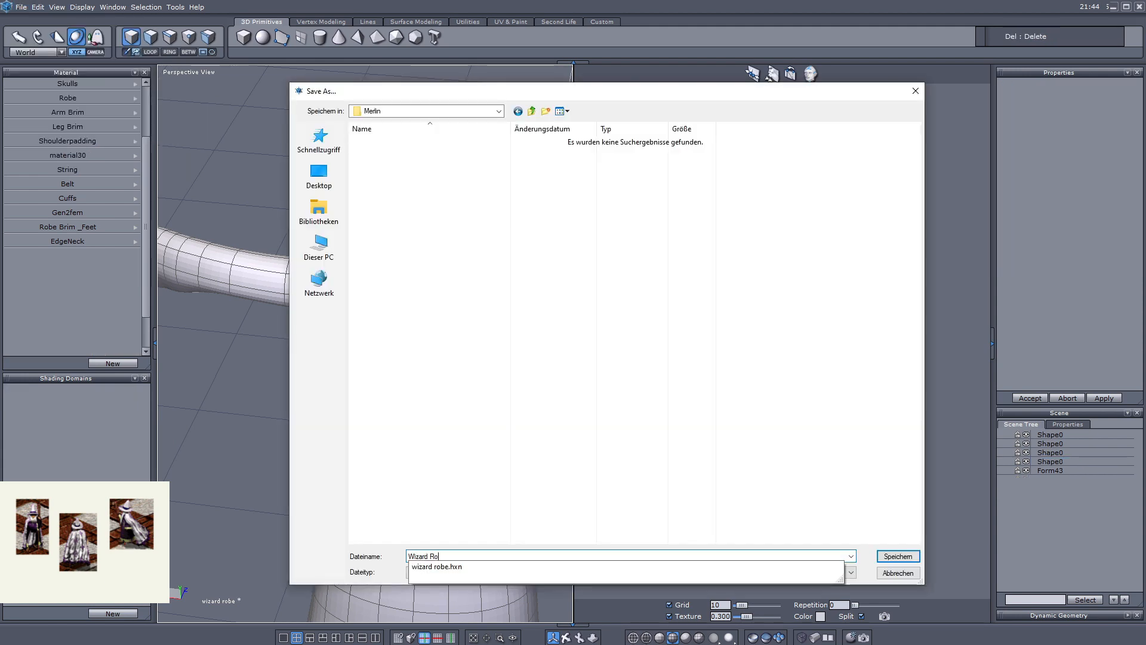
pyautogui.write('be')
pyautogui.press('Return')
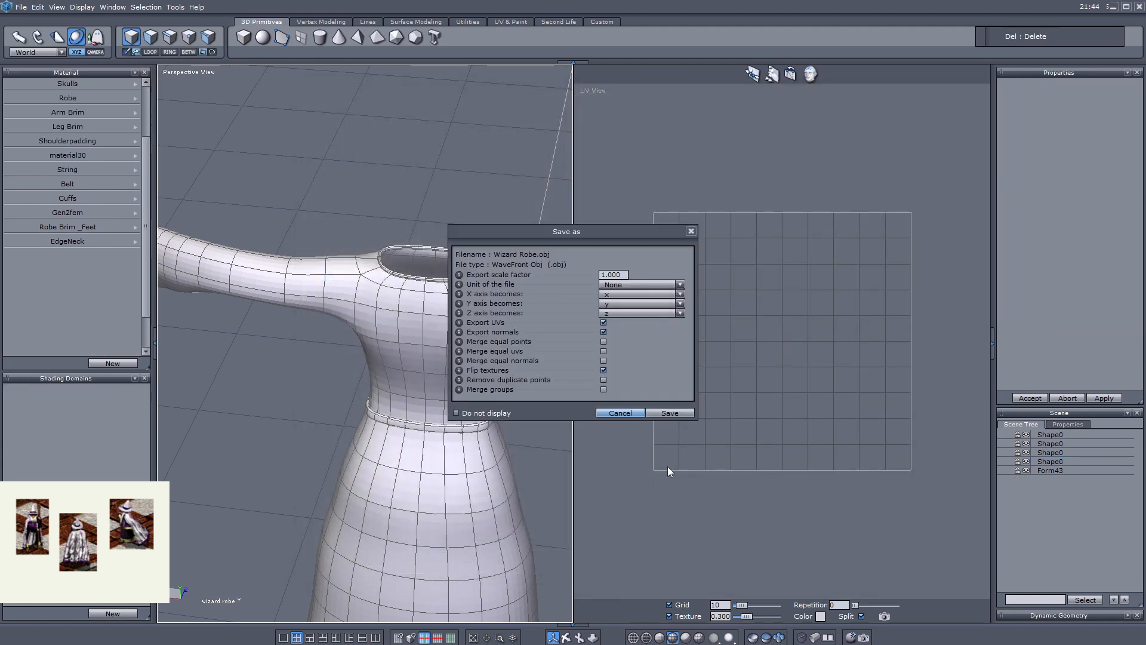
pyautogui.click(665, 413)
# - Restore the deleted figure, save the scene, and import the cloak model with its edges, hold and gem
pyautogui.hotkey('ctrl', 'z')
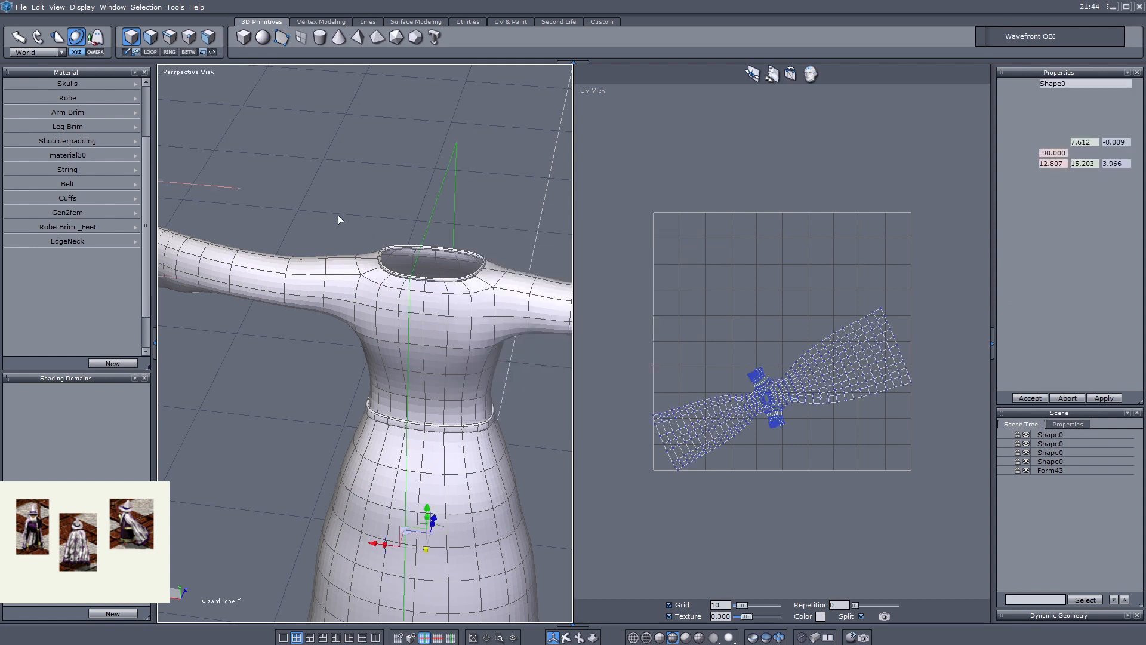
pyautogui.hotkey('ctrl', 's')
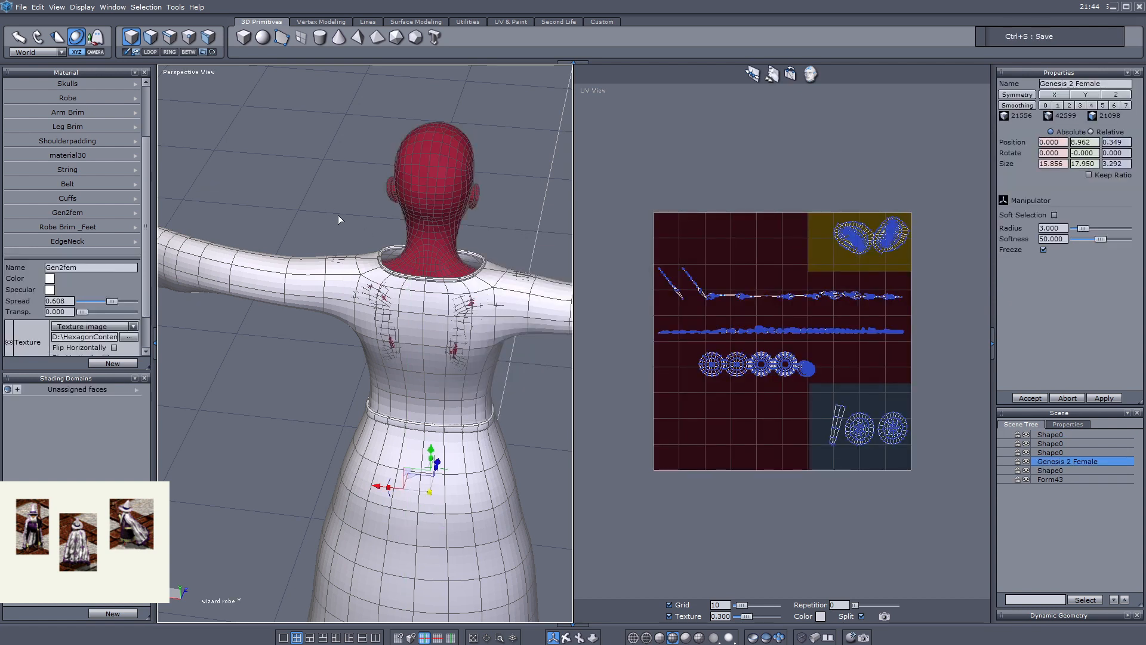
pyautogui.click(21, 7)
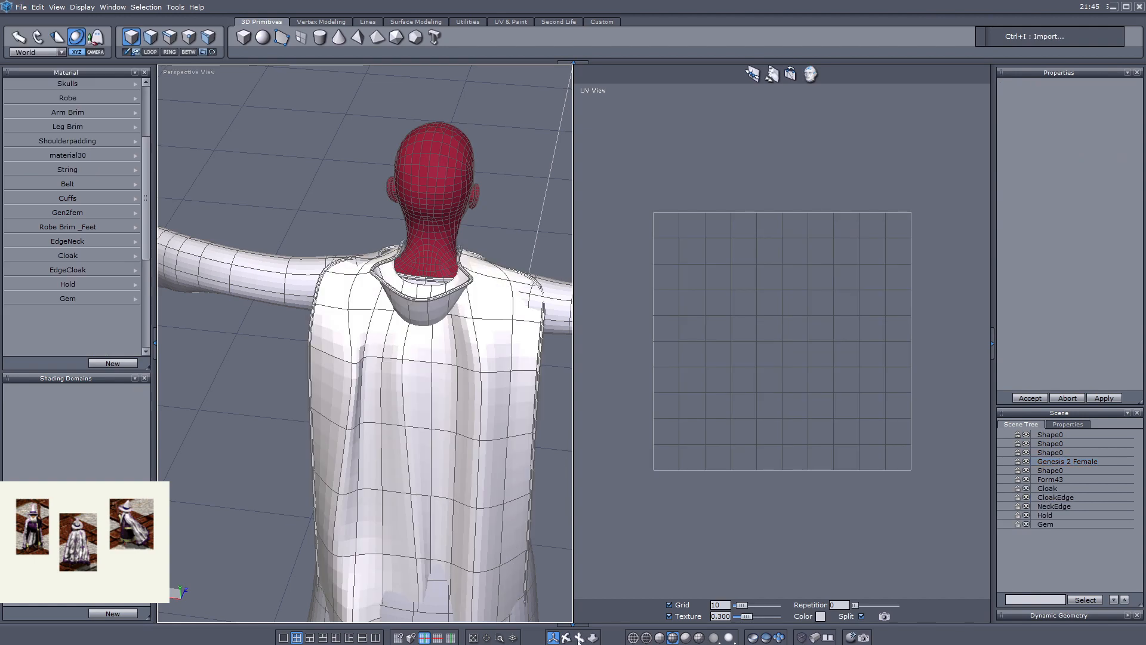
pyautogui.moveTo(566, 637); pyautogui.dragTo(471, 245)
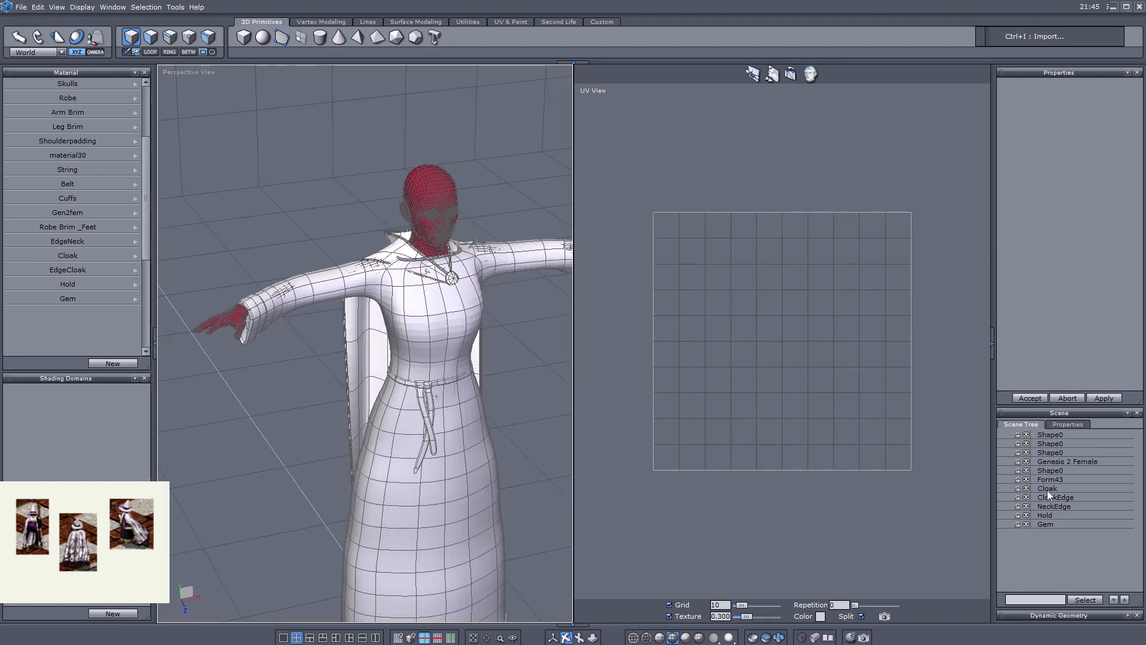
pyautogui.click(1058, 471)
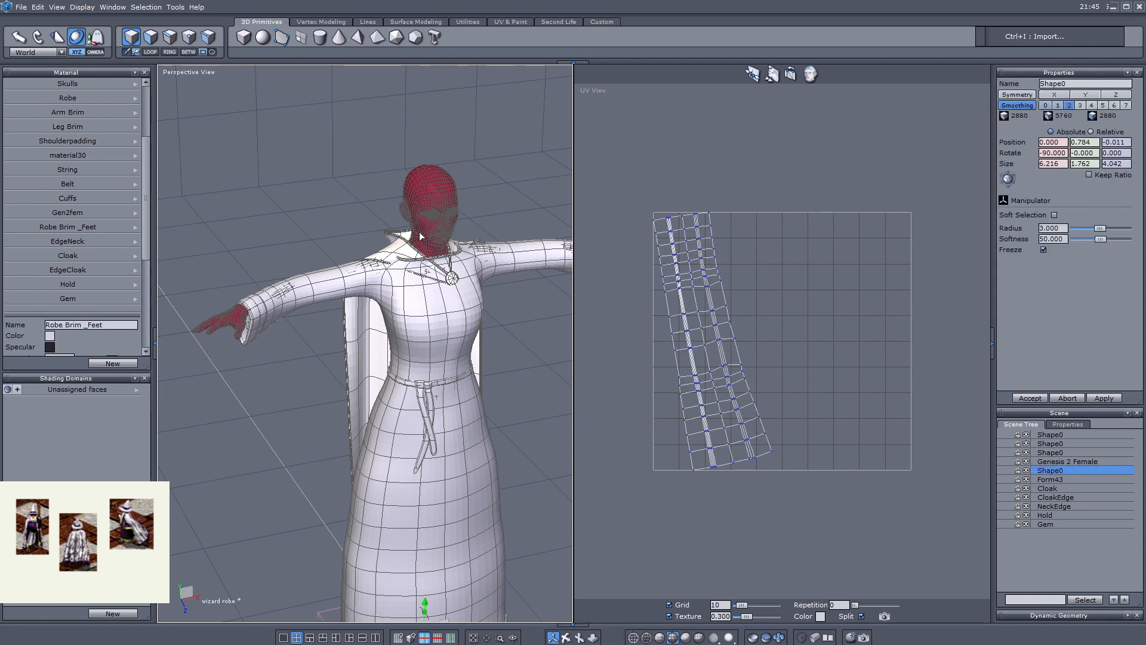
pyautogui.scroll(-5, 421, 236)
pyautogui.moveTo(469, 381); pyautogui.dragTo(553, 375)
pyautogui.hotkey('ctrl', 'z')
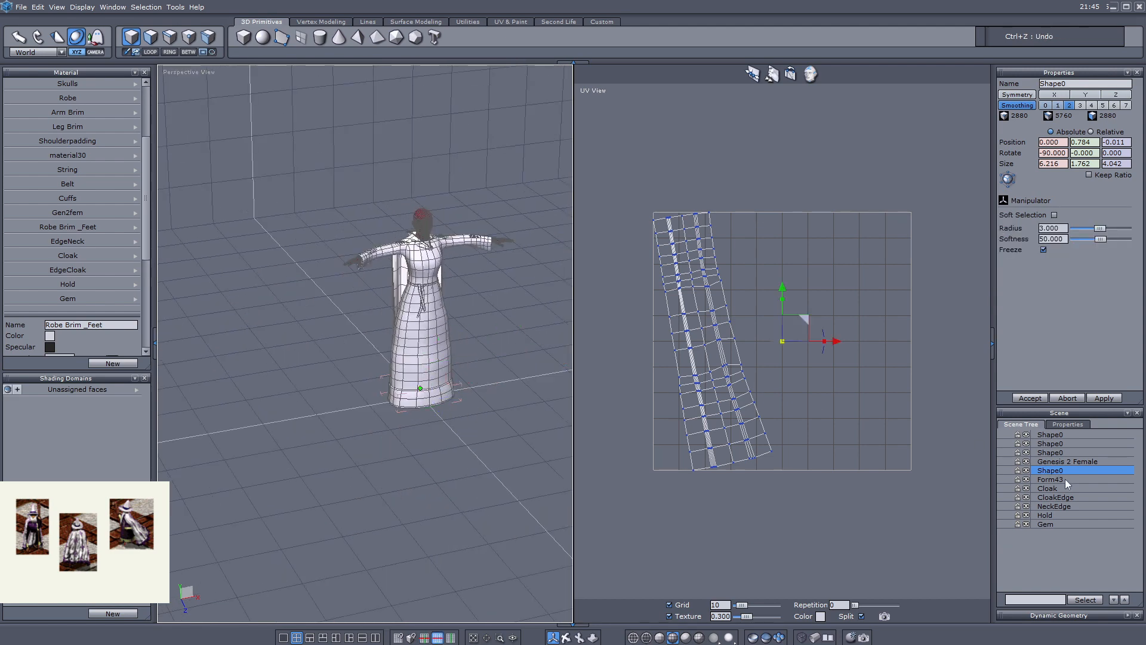
# - Select the Cloak, CloakEdge, NeckEdge, Hold and Gem objects and combine them into one group
pyautogui.click(1051, 479)
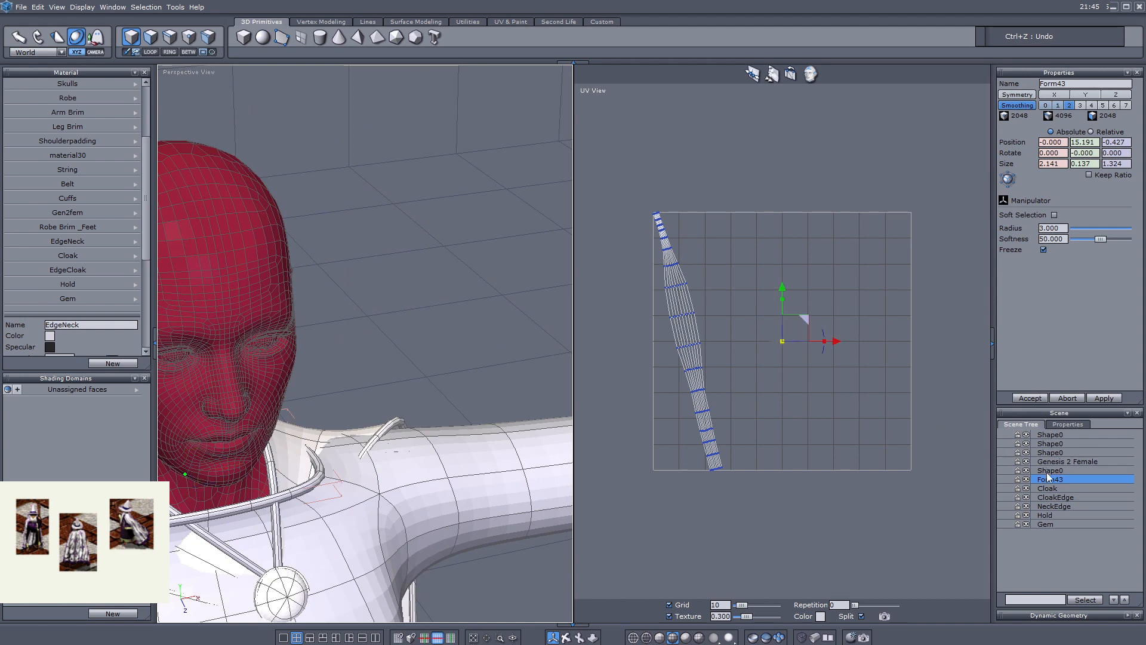
pyautogui.click(1050, 489)
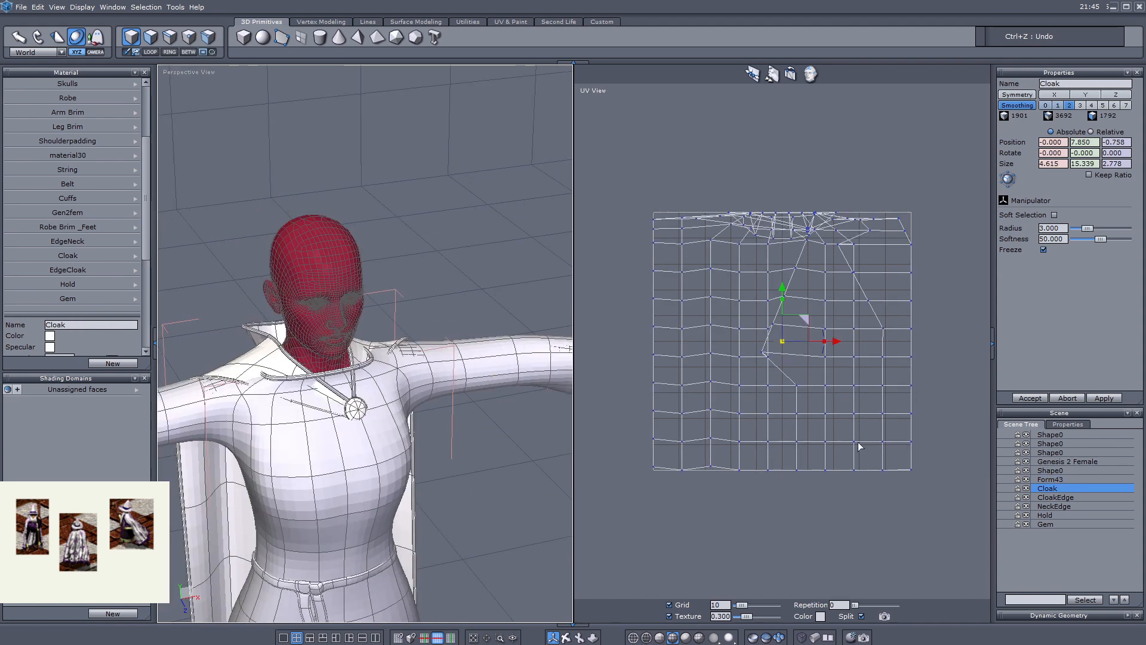
pyautogui.keyDown('shift'); pyautogui.click(1047, 525); pyautogui.keyUp('shift')
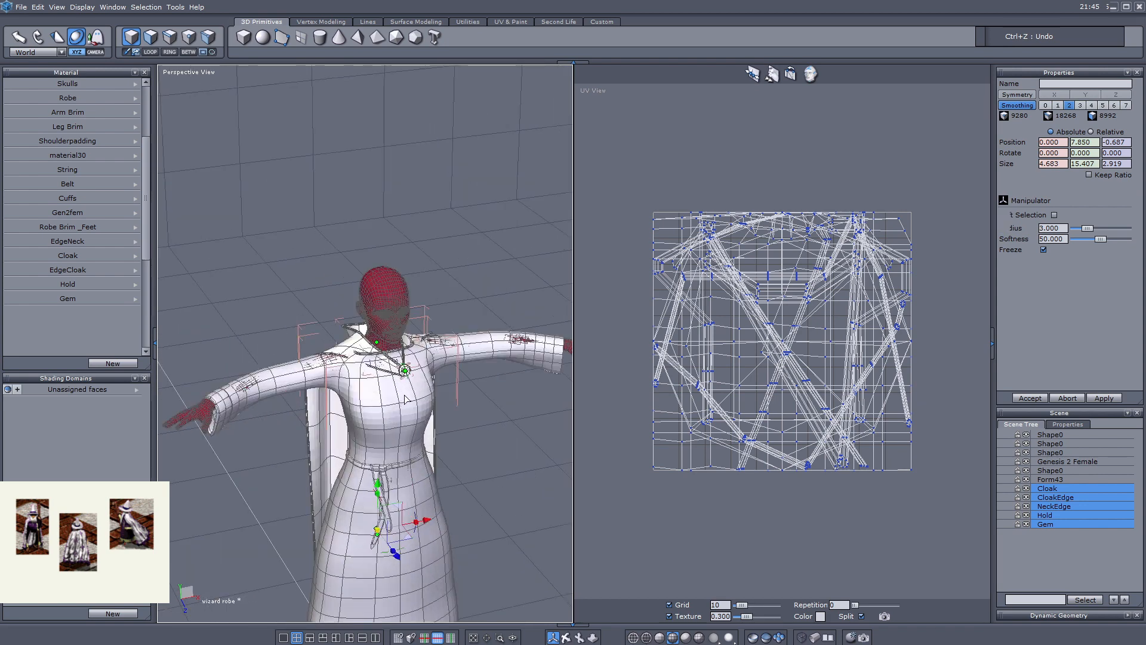
pyautogui.hotkey('alt', 'g')
# - Show four views, select the points of the gem clasp in the side view, and move them forward off the chest
pyautogui.click(151, 36)
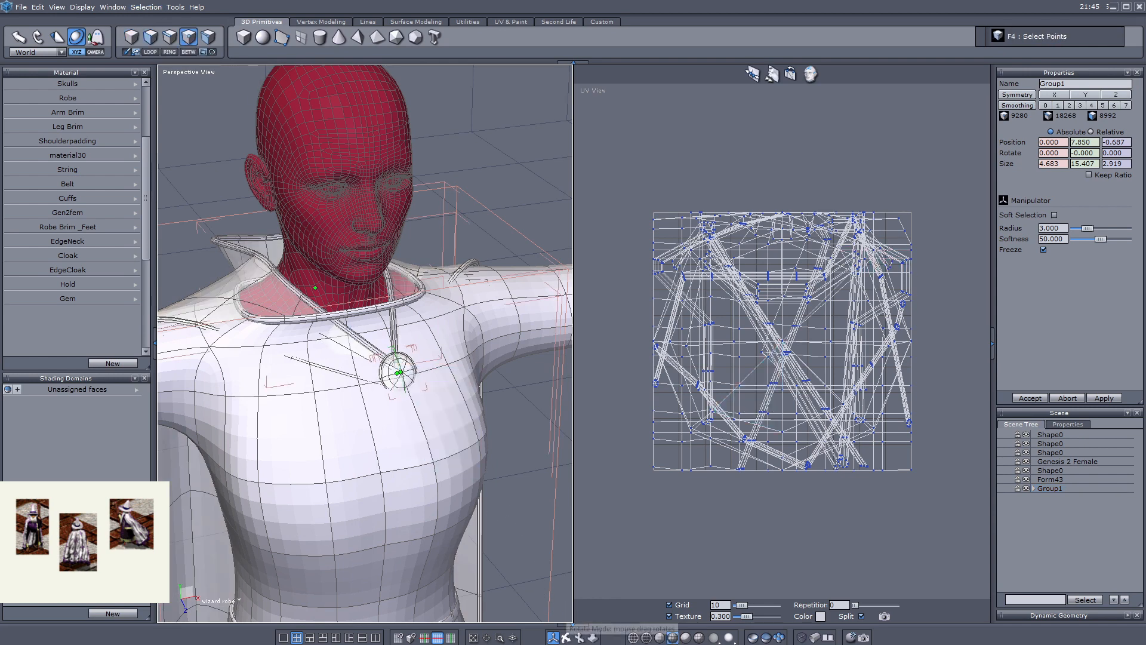
pyautogui.moveTo(566, 637)
pyautogui.mouseDown()
pyautogui.moveTo(473, 330)
pyautogui.moveTo(481, 320)
pyautogui.moveTo(547, 638)
pyautogui.mouseUp()
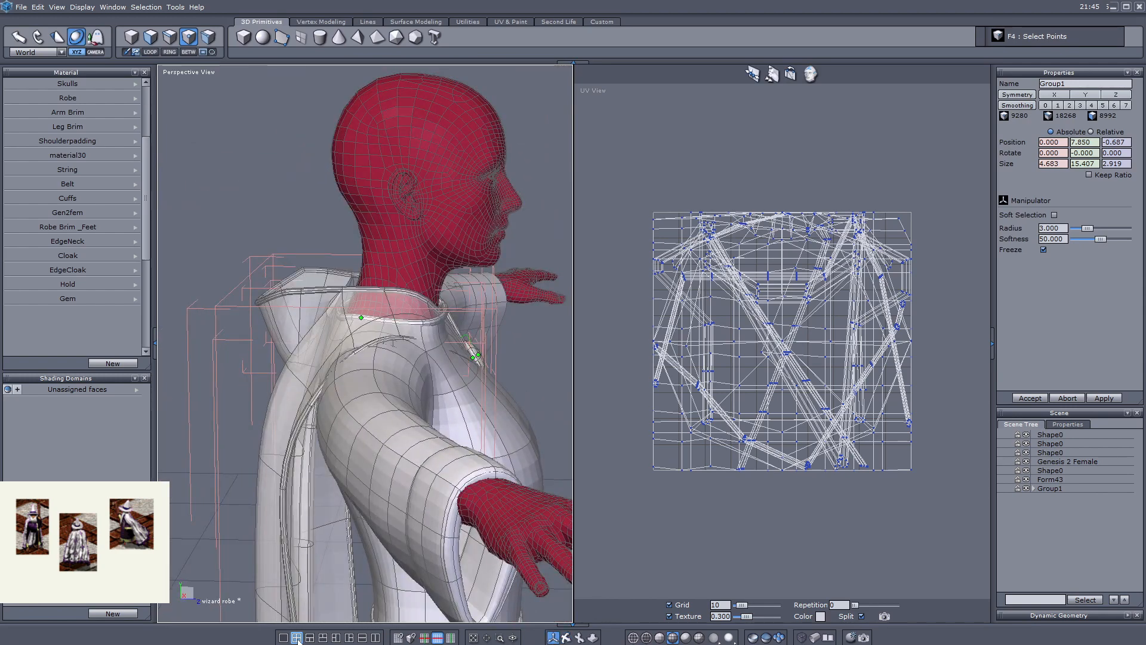
pyautogui.click(297, 637)
pyautogui.scroll(5, 693, 453)
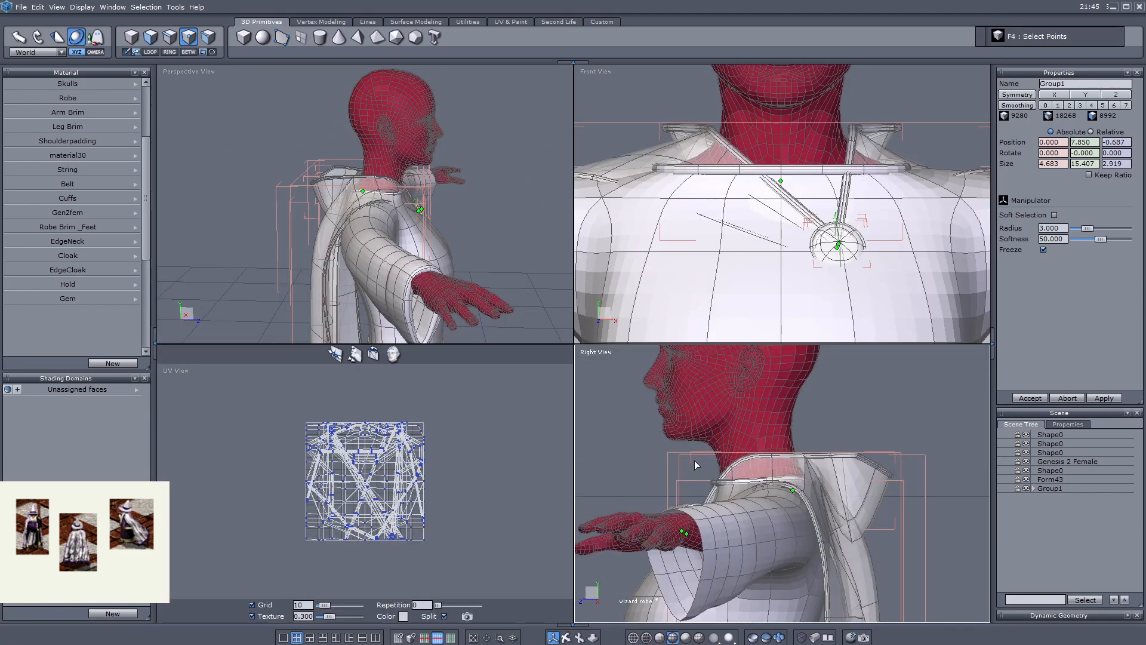
pyautogui.scroll(6, 695, 466)
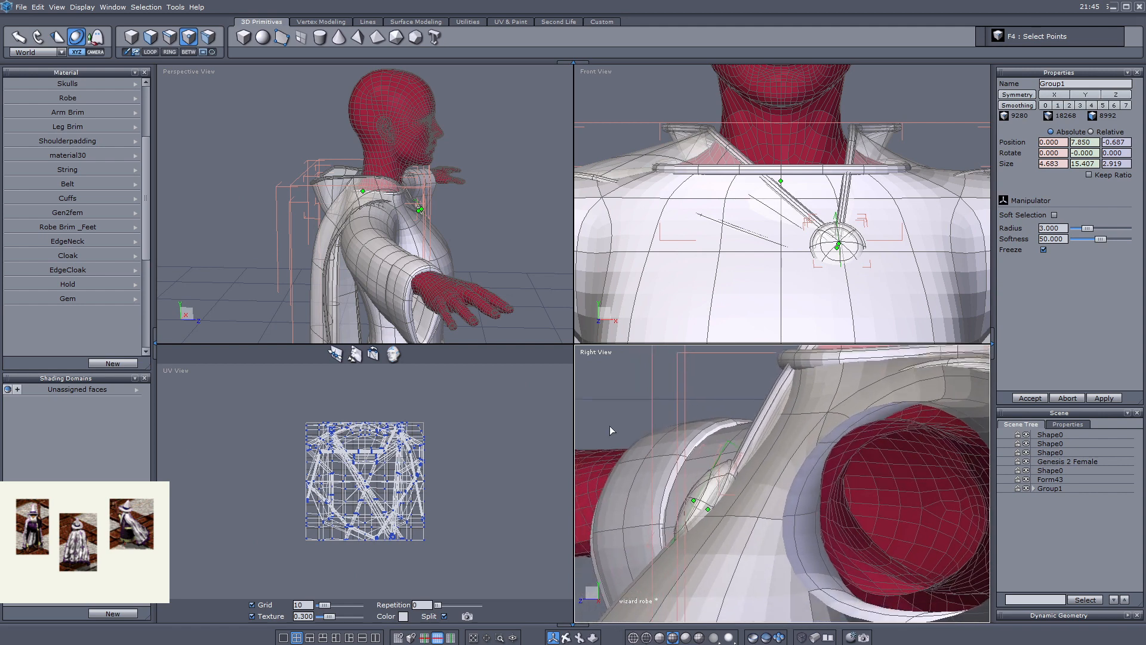
pyautogui.moveTo(610, 425); pyautogui.dragTo(773, 618)
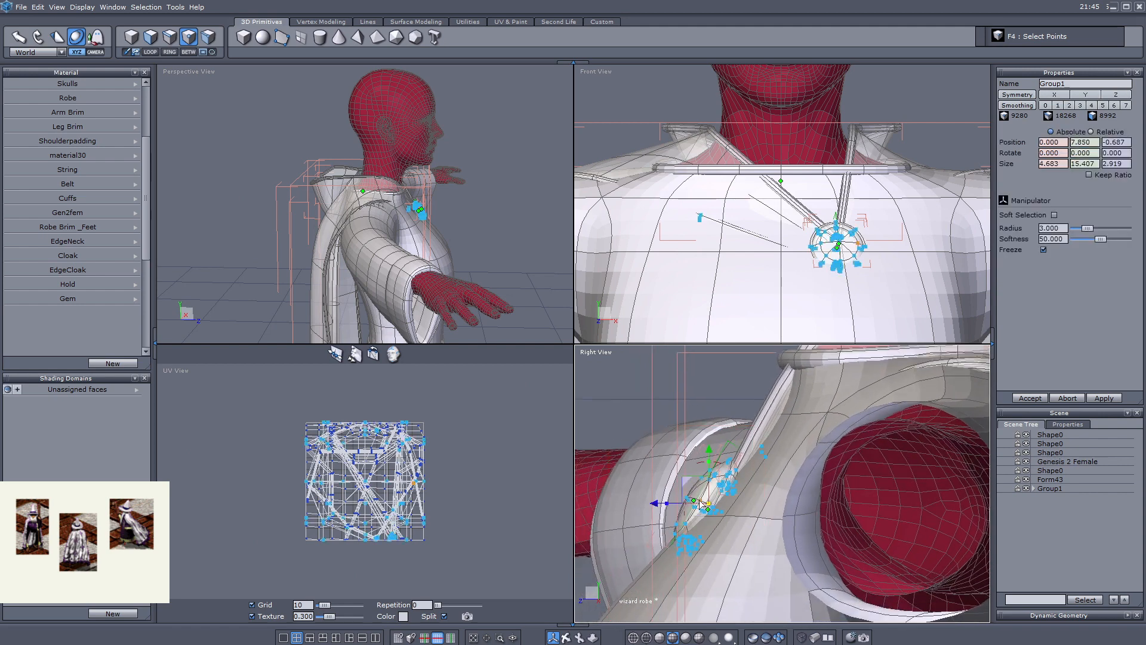
pyautogui.scroll(3, 694, 492)
pyautogui.moveTo(725, 467); pyautogui.dragTo(688, 476)
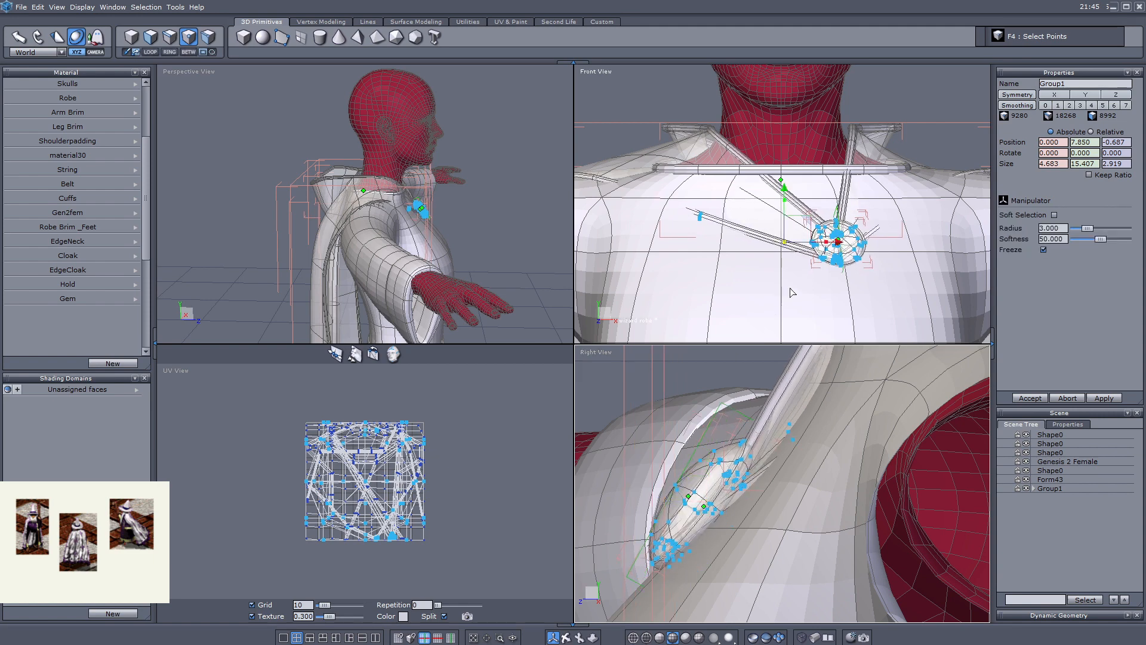
# - Select the hidden cord points by the figure's left shoulder and raise them above the robe surface in the front view
pyautogui.click(563, 636)
pyautogui.scroll(-3, 381, 253)
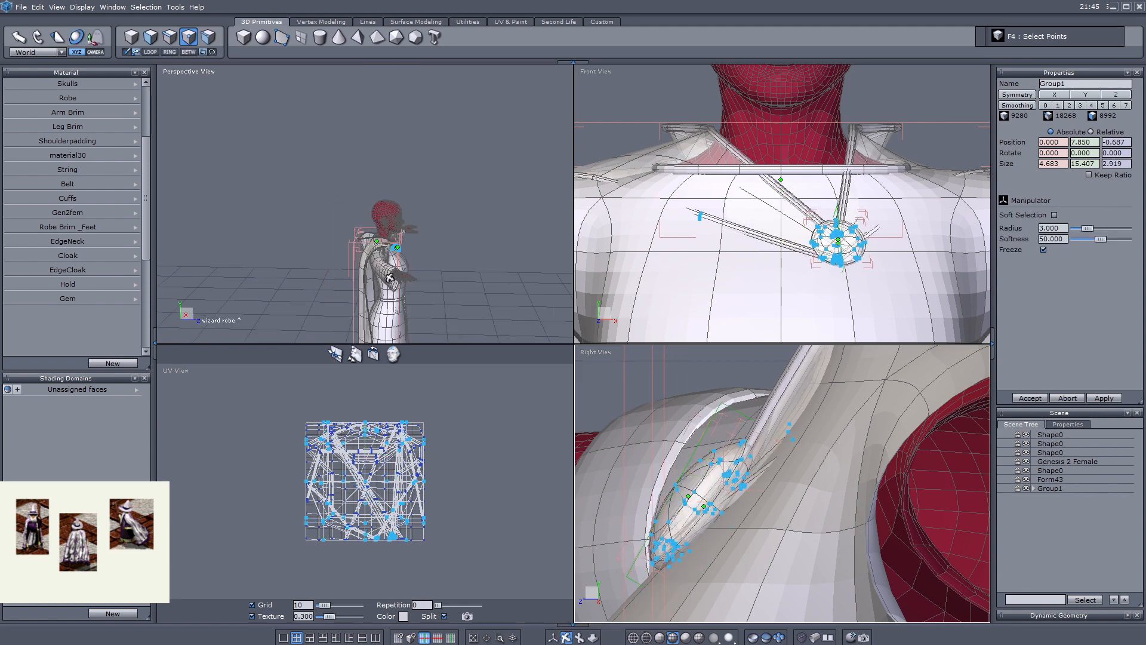
pyautogui.scroll(5, 368, 272)
pyautogui.moveTo(412, 257); pyautogui.dragTo(374, 285)
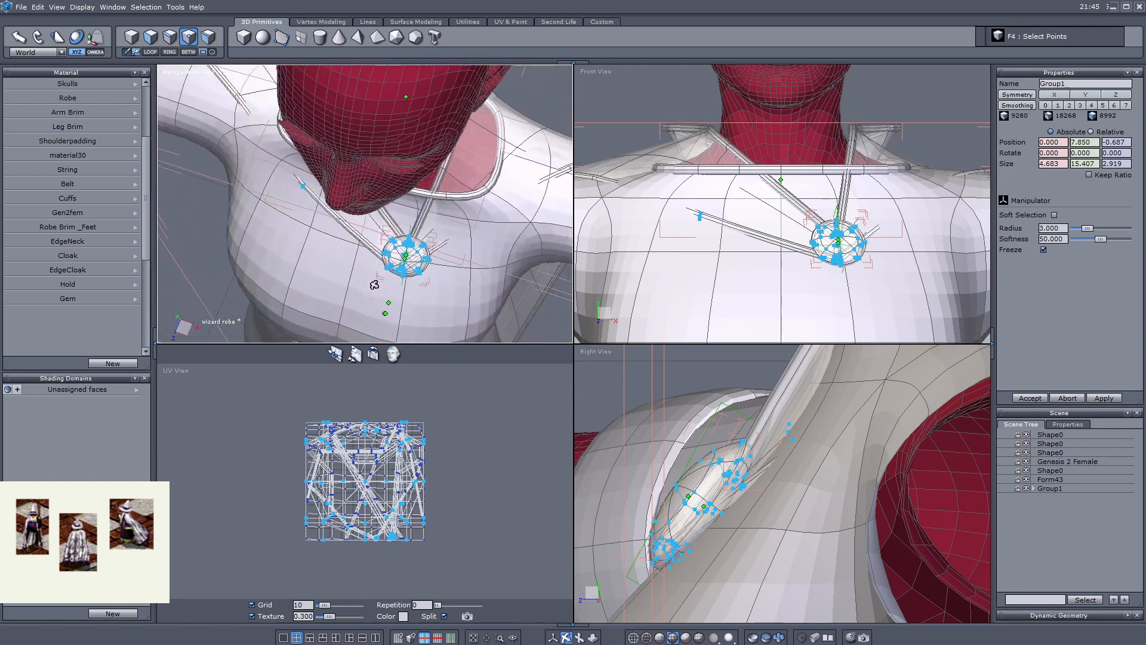
pyautogui.click(553, 637)
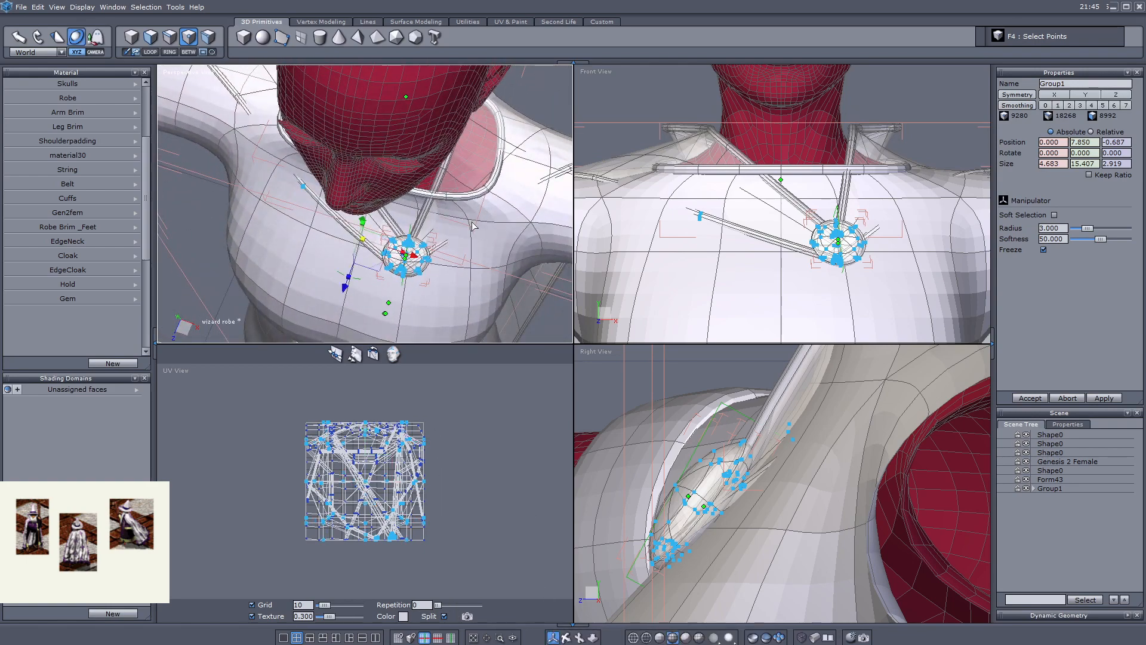
pyautogui.moveTo(462, 178); pyautogui.dragTo(521, 278)
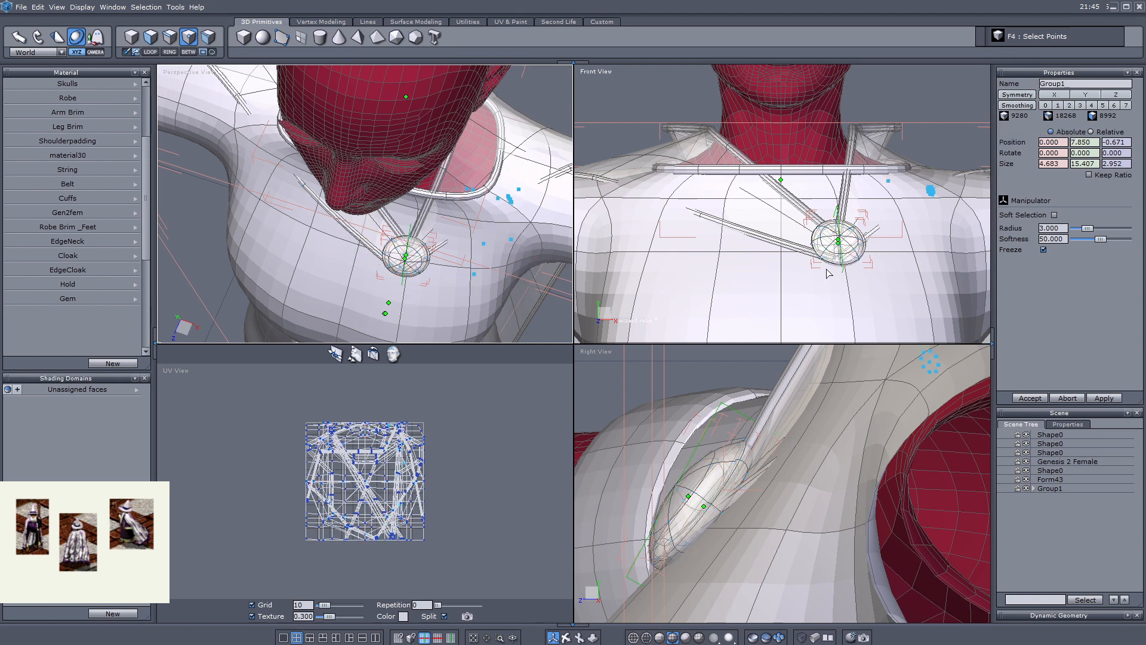
pyautogui.scroll(-5, 836, 248)
pyautogui.scroll(5, 875, 258)
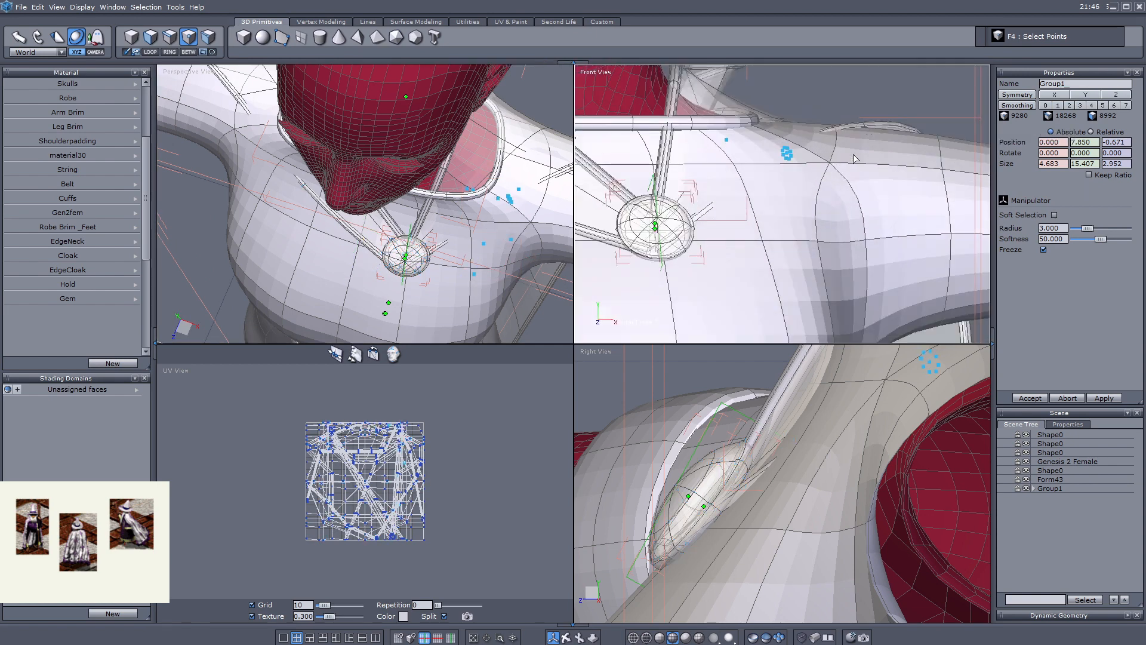
pyautogui.moveTo(714, 133); pyautogui.dragTo(804, 166)
pyautogui.moveTo(782, 127); pyautogui.dragTo(782, 100)
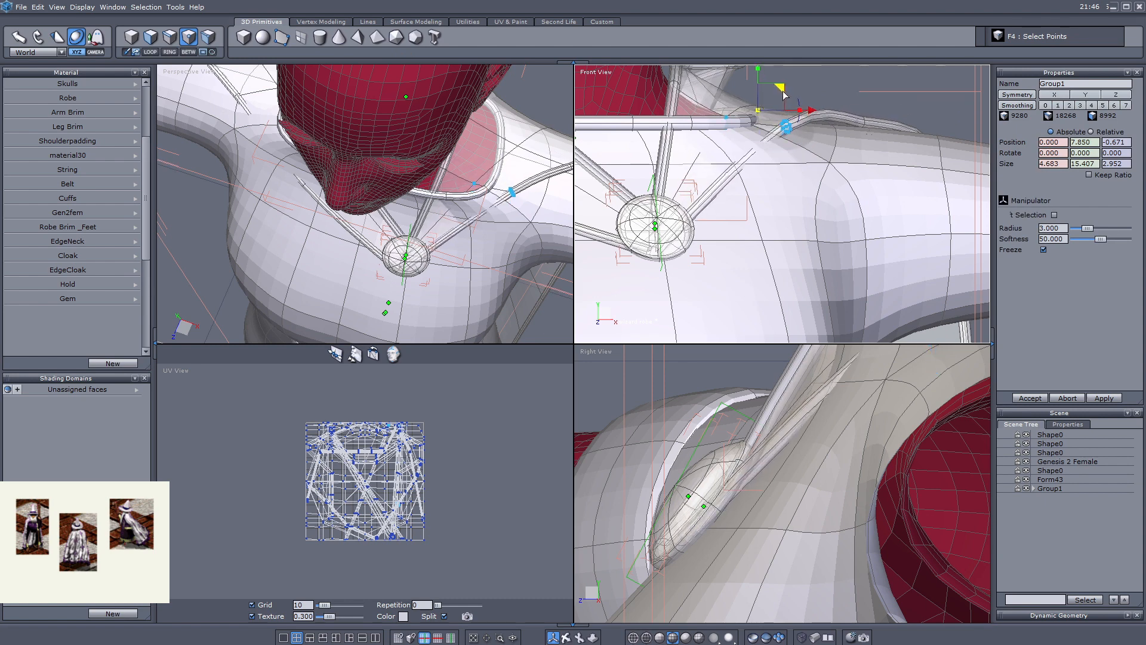
# - Move the selected left shoulder cord points forward and slightly up in the side view
pyautogui.moveTo(794, 388); pyautogui.dragTo(750, 475, button='middle')
pyautogui.scroll(-3, 749, 477)
pyautogui.moveTo(794, 419); pyautogui.dragTo(769, 406)
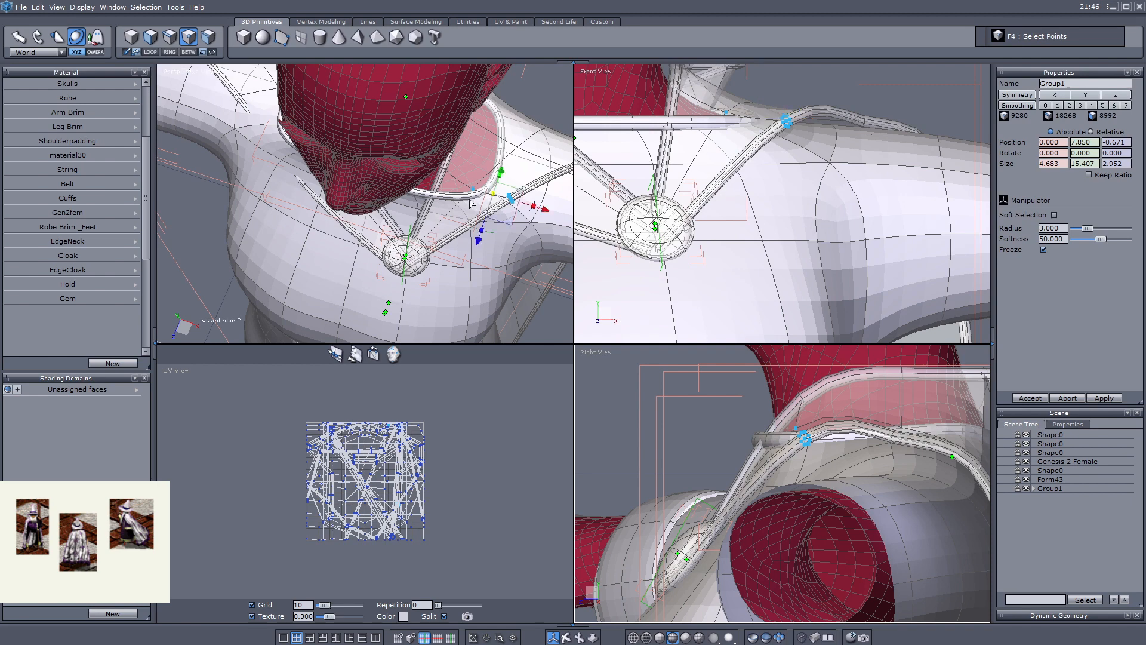
# - Select the points of the upper cord beside the left of the neck and move them forward in the side view
pyautogui.scroll(2, 464, 205)
pyautogui.scroll(2, 464, 205)
pyautogui.moveTo(414, 126); pyautogui.dragTo(499, 185)
pyautogui.scroll(-5, 707, 220)
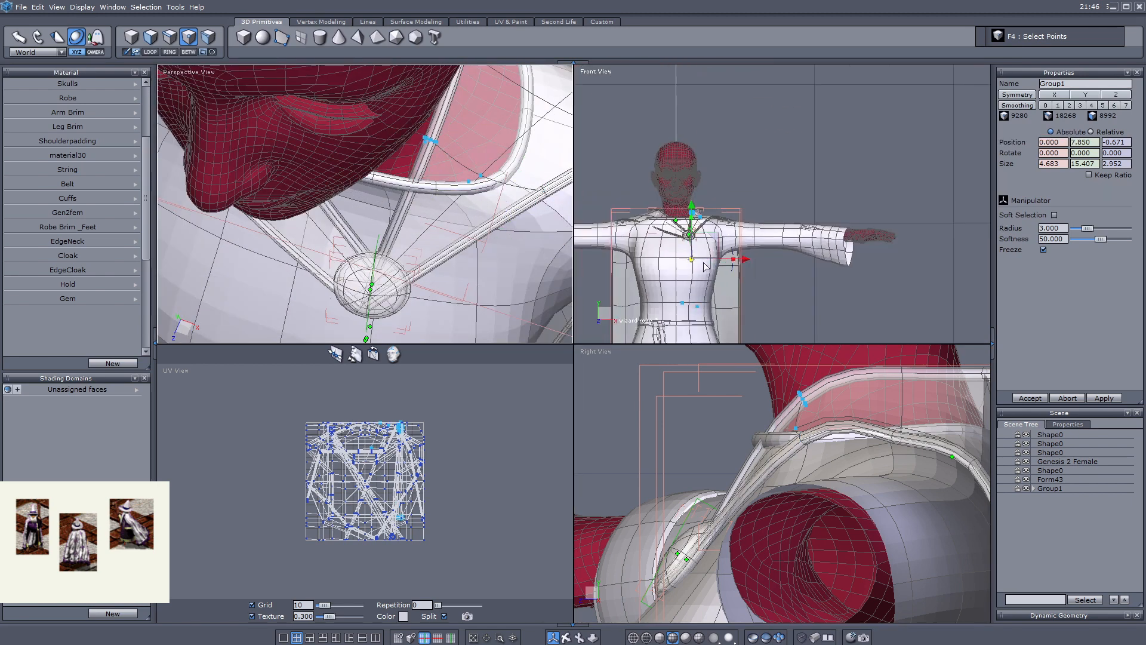
pyautogui.scroll(3, 706, 219)
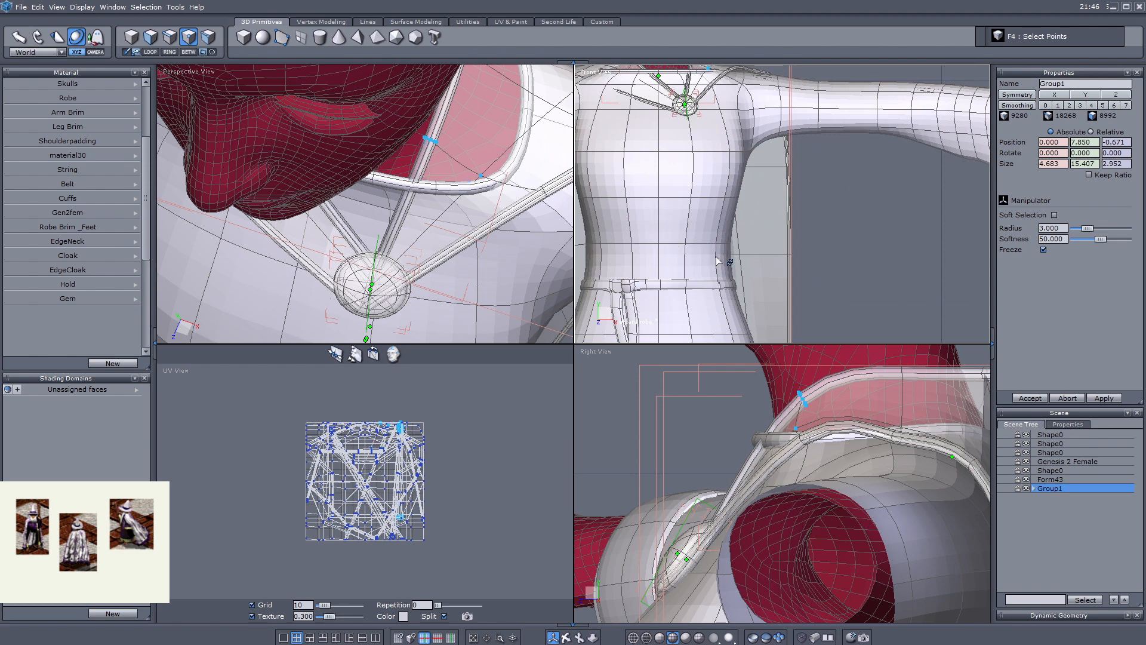
pyautogui.scroll(-3, 717, 260)
pyautogui.scroll(5, 719, 220)
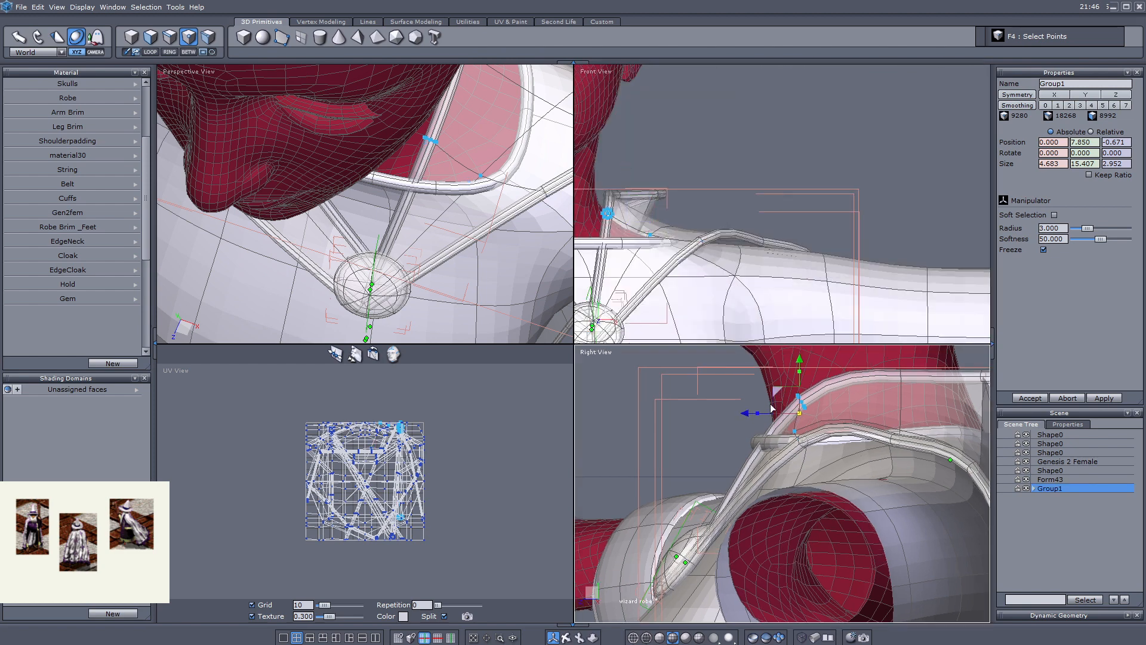
pyautogui.moveTo(772, 392); pyautogui.dragTo(753, 394)
# - Select the cord points on the figure's right beside the neck and chest, and move them forward in the side view
pyautogui.scroll(-4, 445, 231)
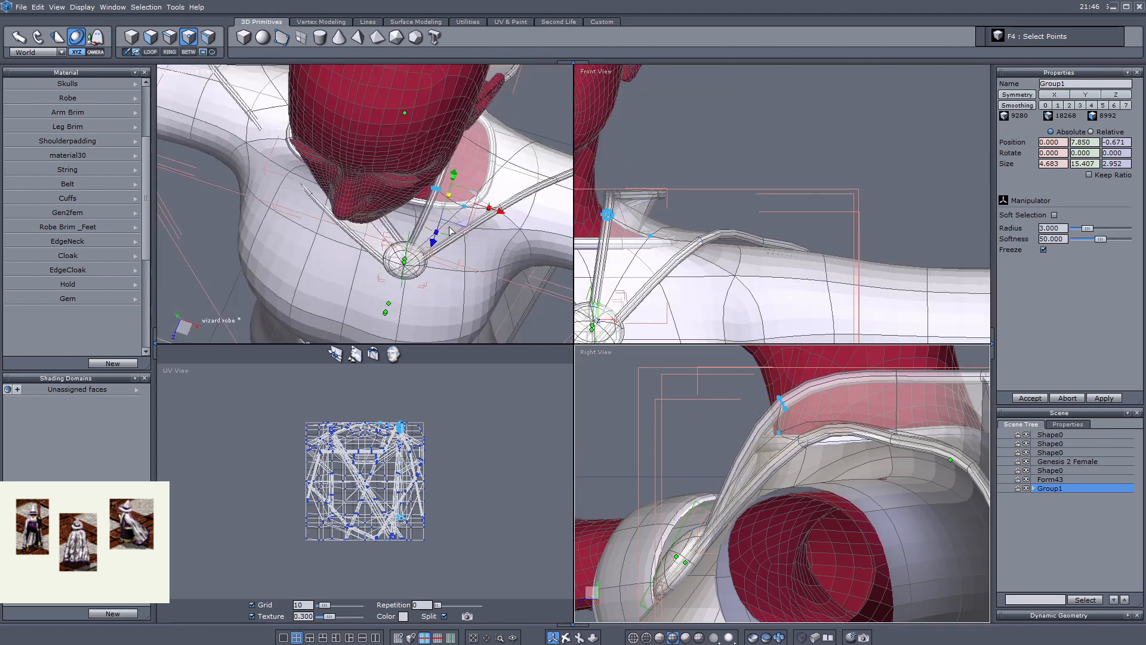
pyautogui.click(564, 638)
pyautogui.moveTo(389, 281); pyautogui.dragTo(440, 264, button='middle')
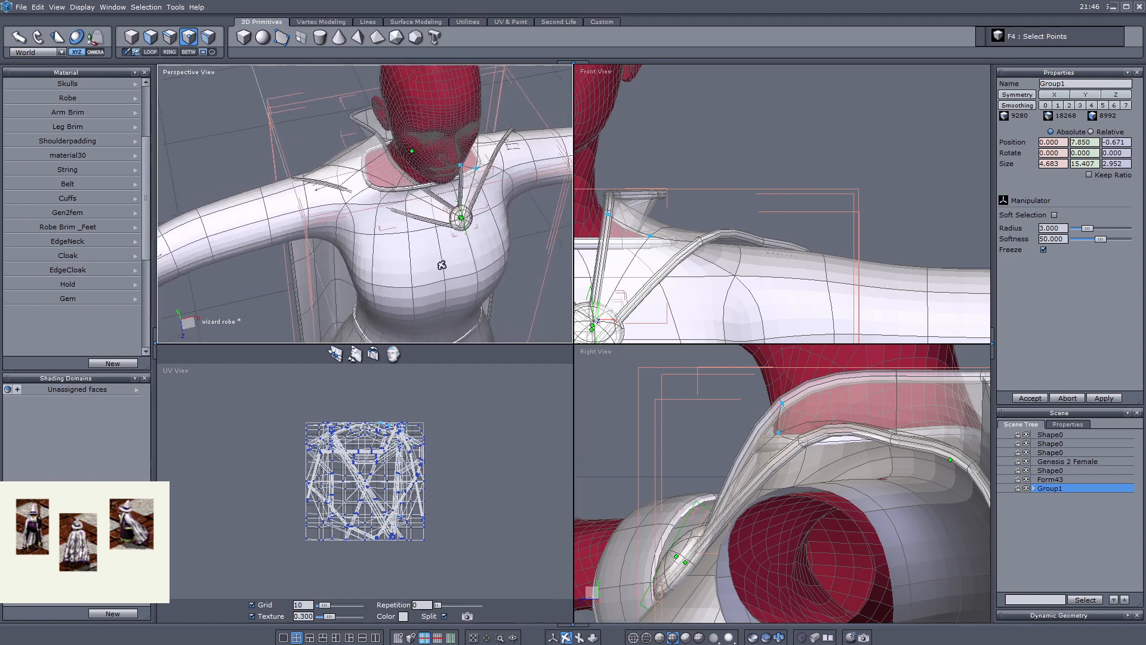
pyautogui.scroll(3, 332, 179)
pyautogui.moveTo(333, 179); pyautogui.dragTo(518, 222, button='middle')
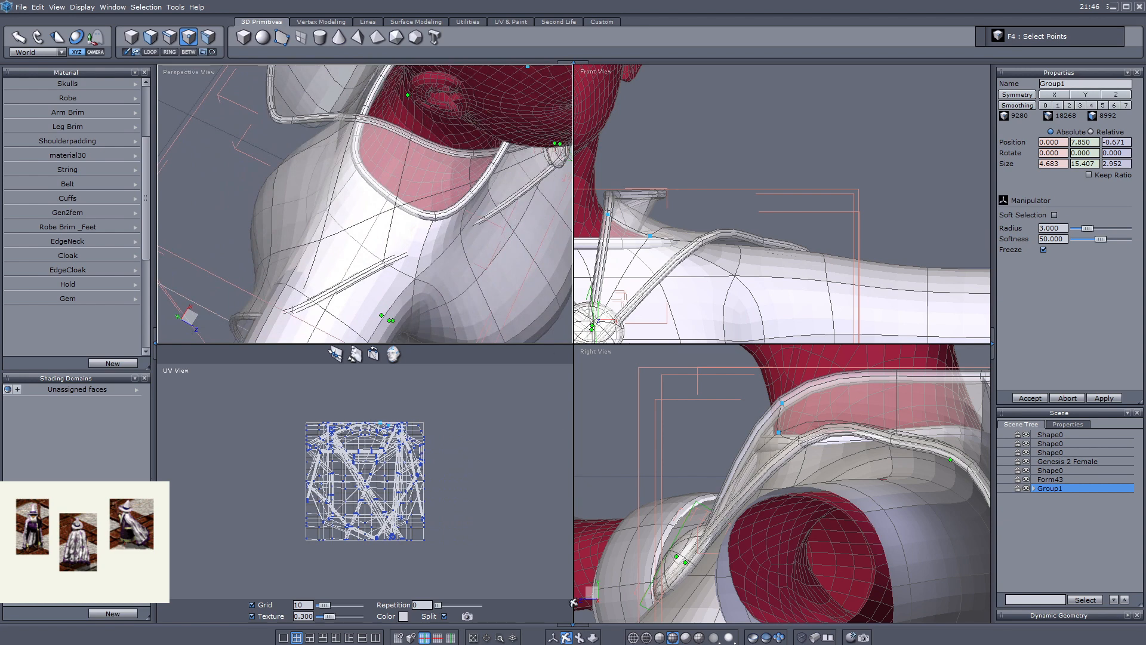
pyautogui.moveTo(451, 138); pyautogui.dragTo(500, 262)
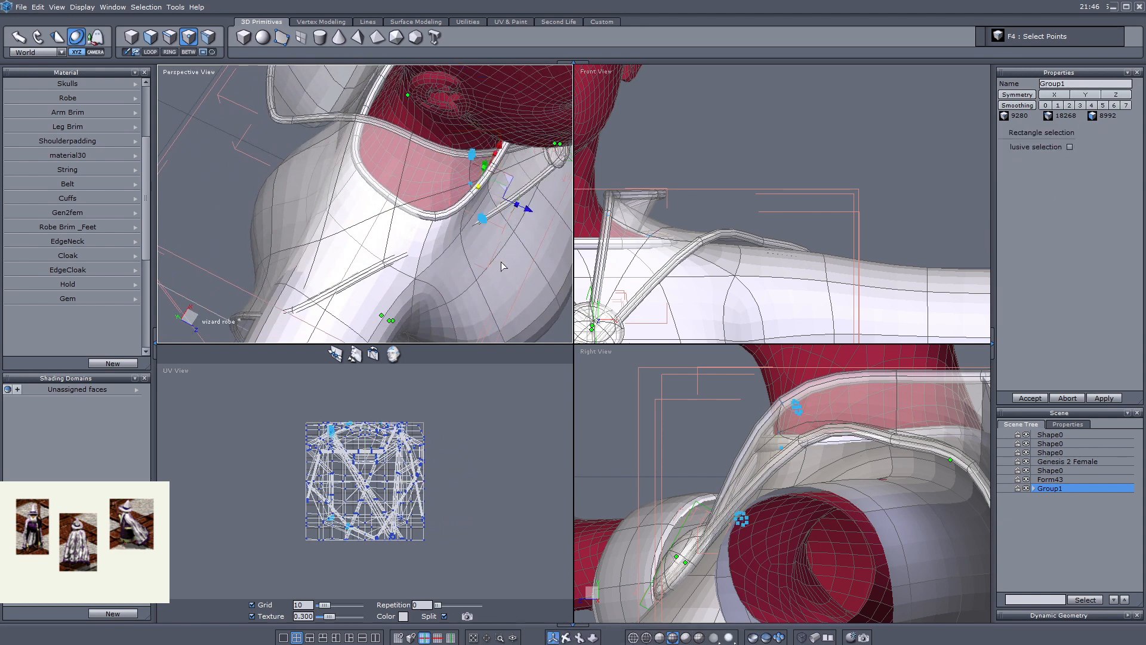
pyautogui.scroll(-2, 631, 265)
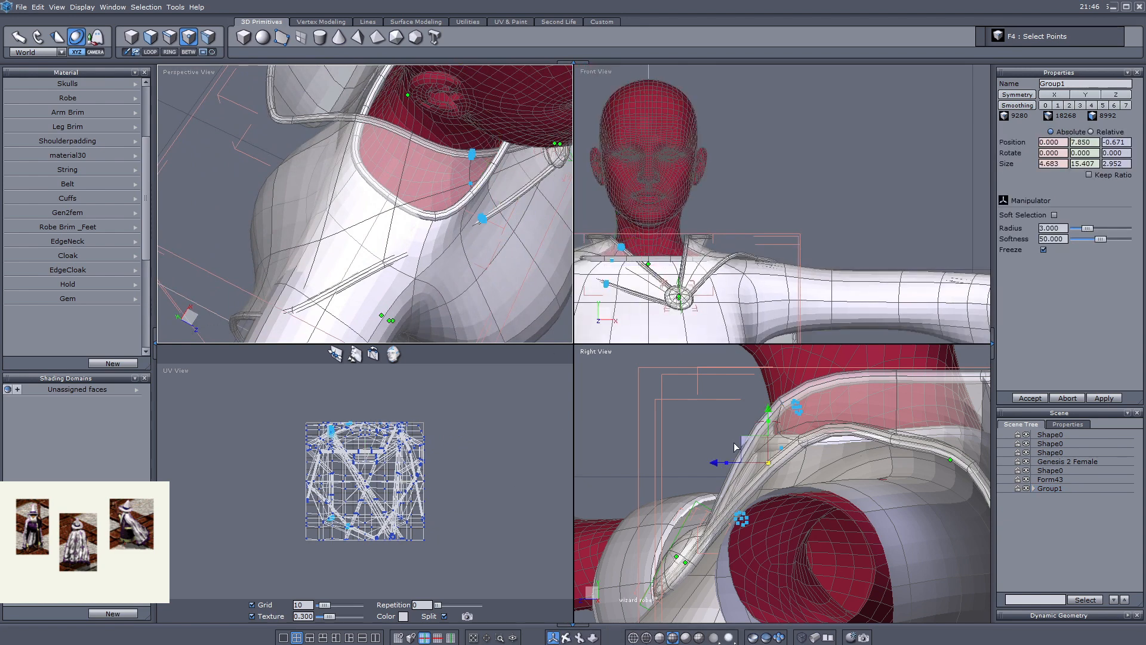
pyautogui.moveTo(745, 440); pyautogui.dragTo(720, 436)
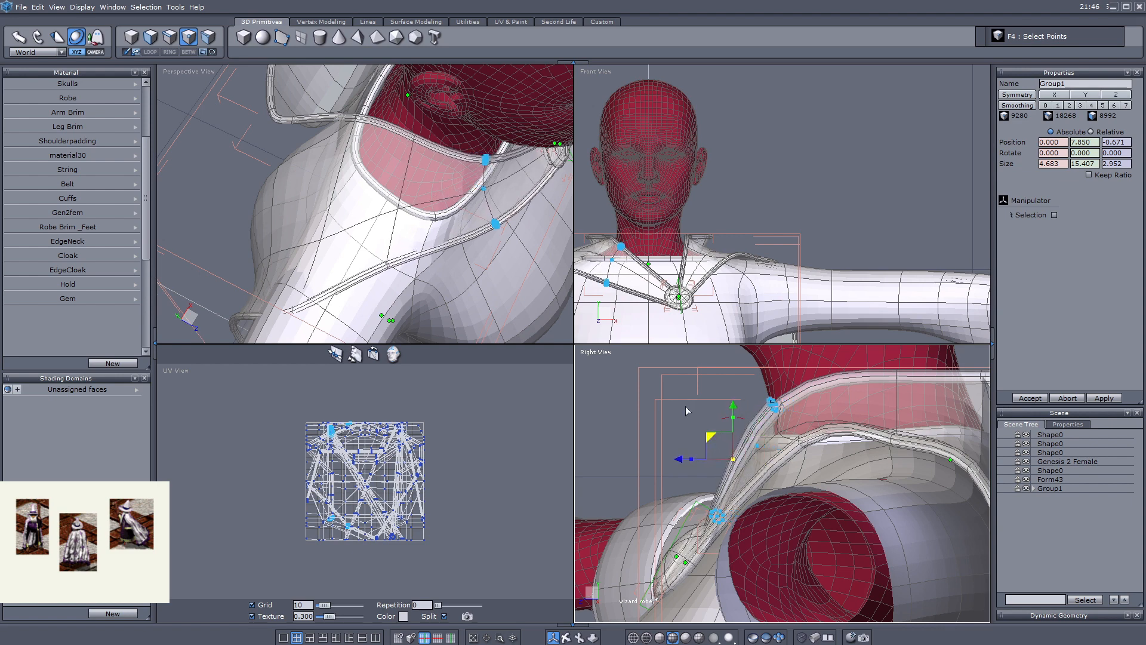
# - Select the cord points on top of the figure's right shoulder and move them forward in the perspective view
pyautogui.moveTo(385, 186); pyautogui.dragTo(428, 306)
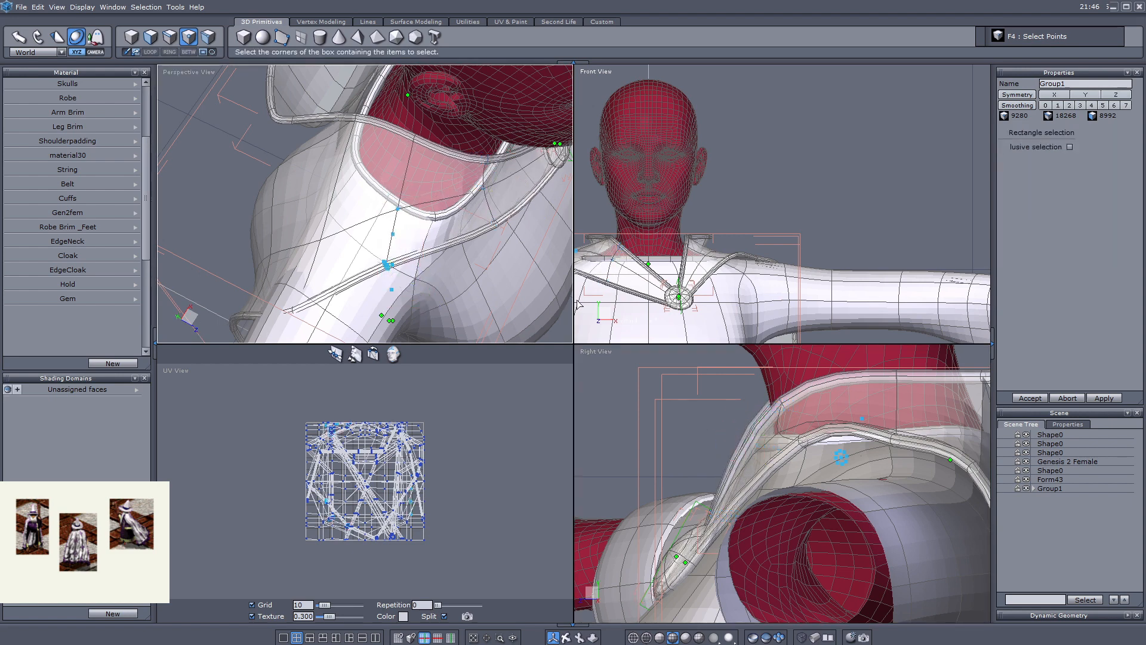
pyautogui.scroll(-5, 714, 154)
pyautogui.moveTo(714, 154); pyautogui.dragTo(728, 59, button='middle')
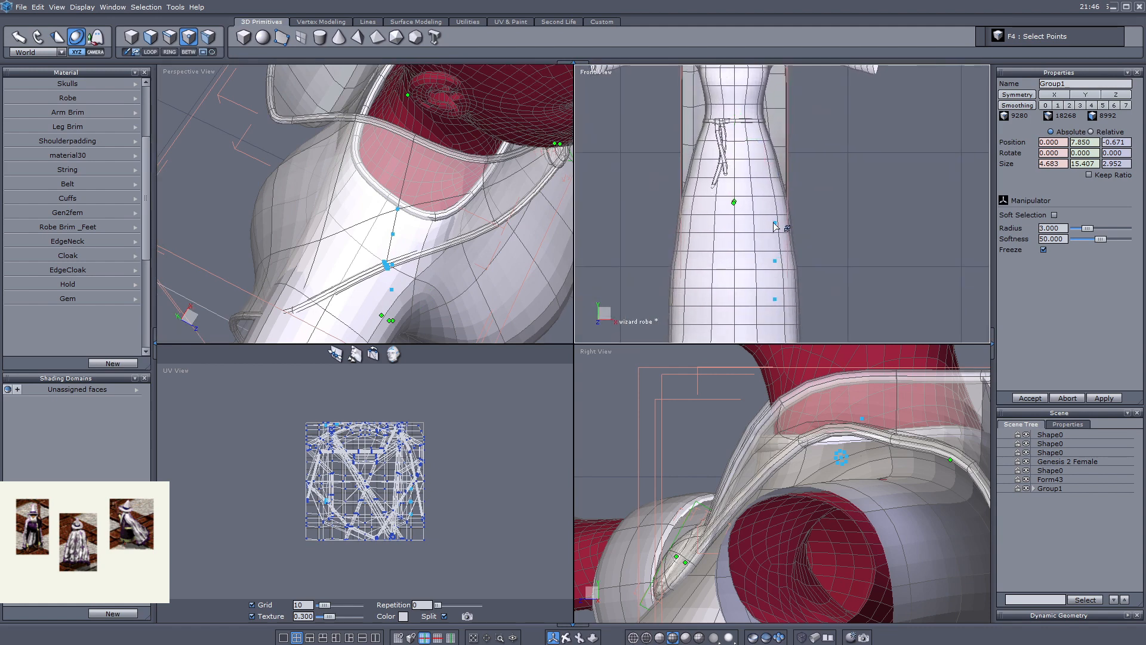
pyautogui.scroll(-5, 757, 261)
pyautogui.scroll(12, 746, 206)
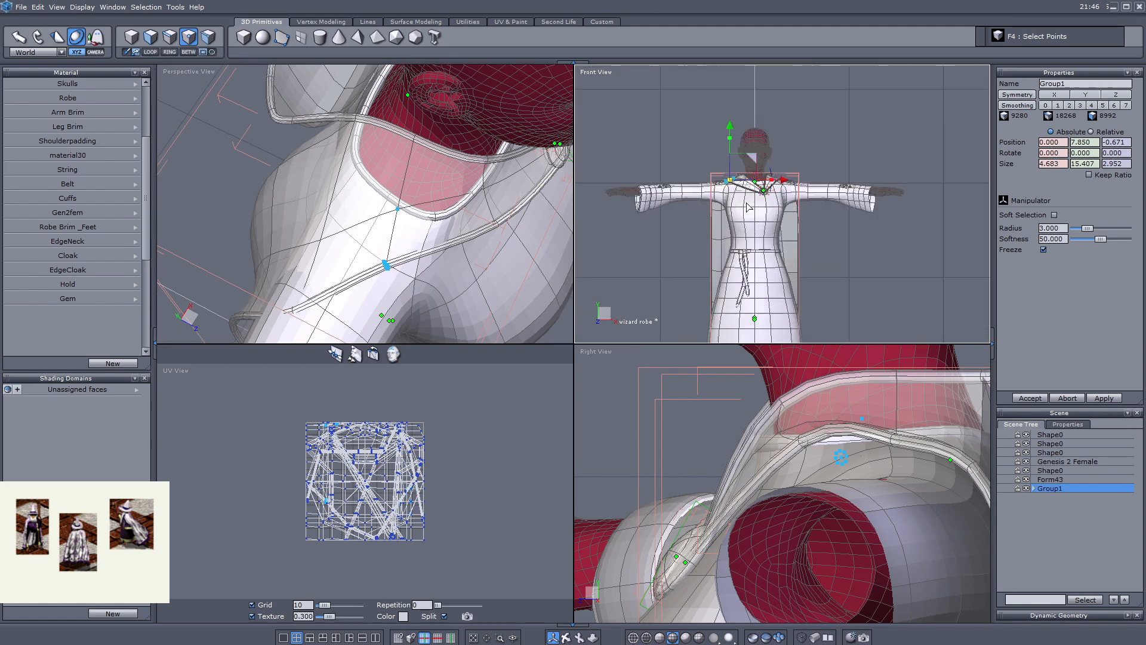
pyautogui.scroll(-5, 710, 409)
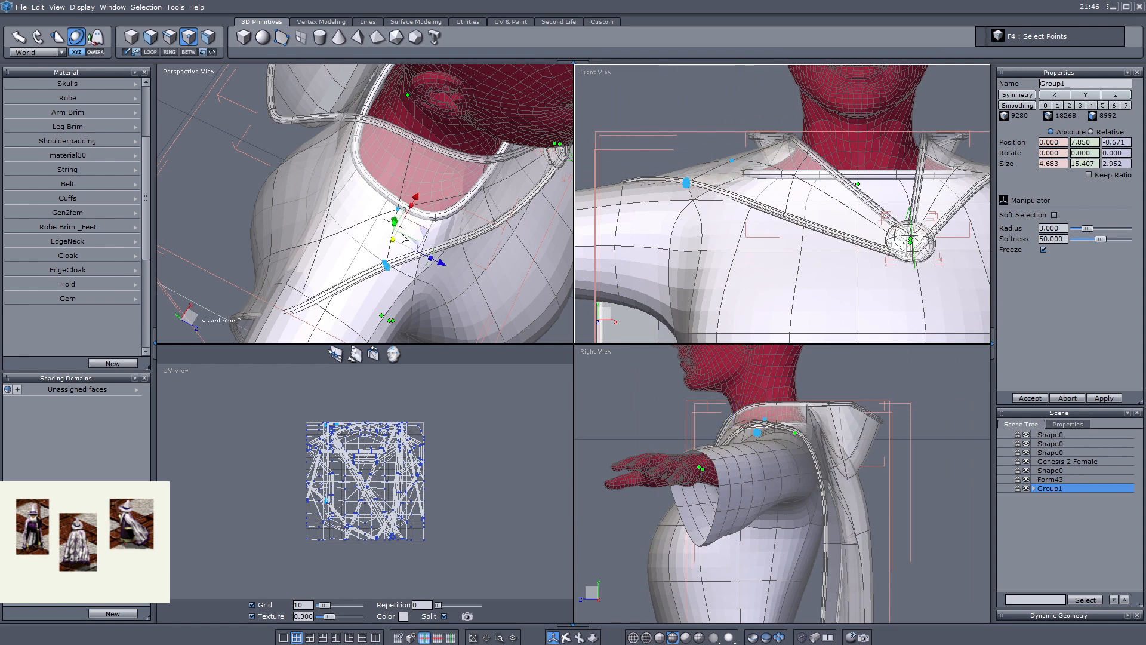
pyautogui.moveTo(416, 236); pyautogui.dragTo(440, 241)
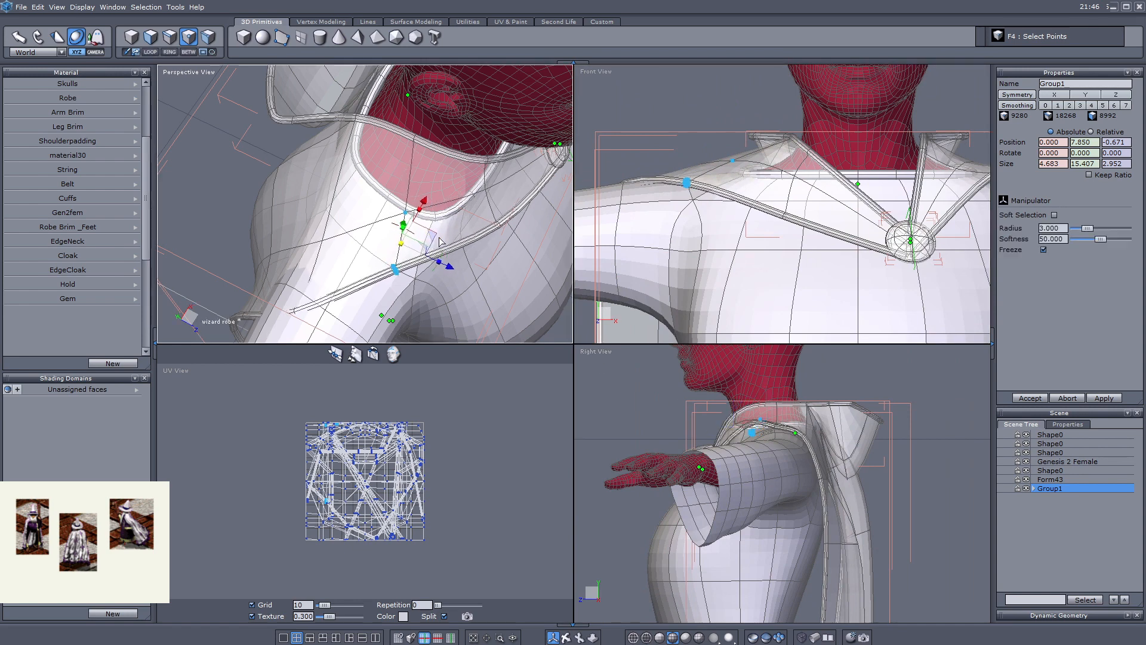
# - Narrow the selection to the two cloak points beside the front neckline and nudge them slightly forward
pyautogui.scroll(3, 464, 215)
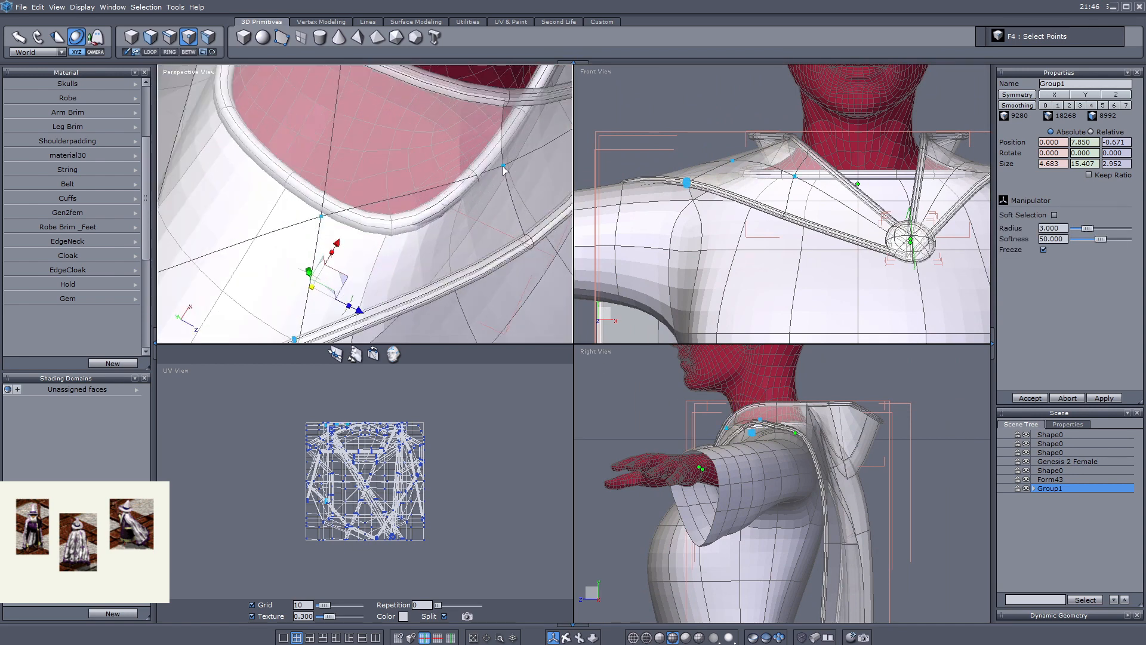
pyautogui.click(329, 213)
pyautogui.scroll(-4, 442, 187)
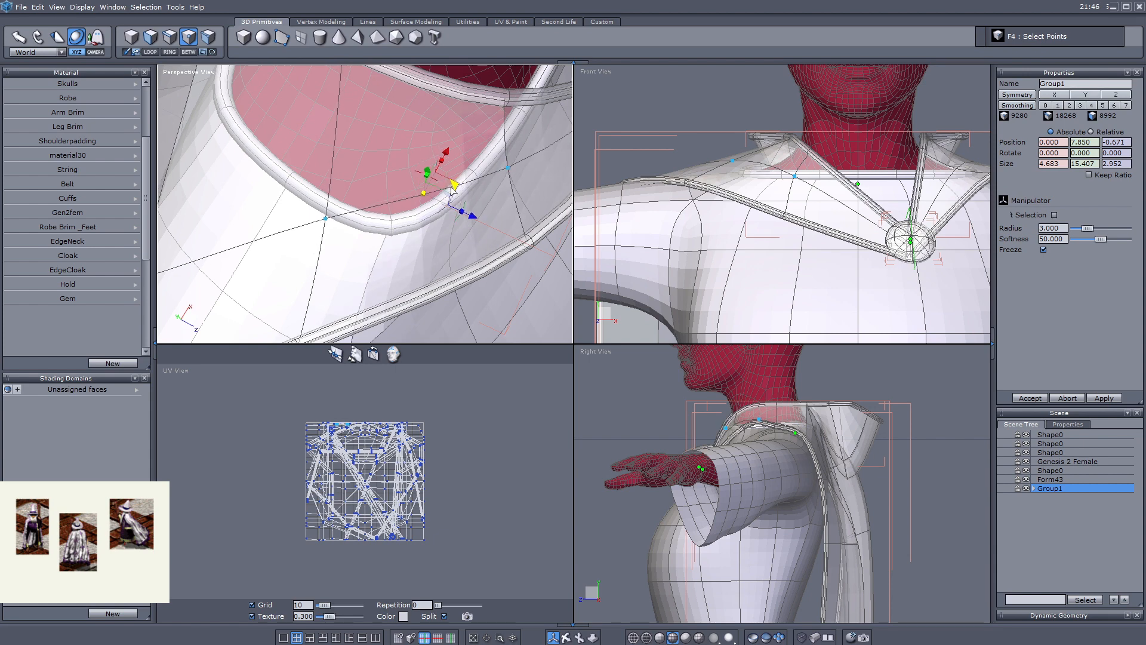
# - Select the outer end of the cord on the figure's right shoulder, raise it above the sleeve, and shift it outward and back
pyautogui.moveTo(334, 271); pyautogui.dragTo(366, 277, button='middle')
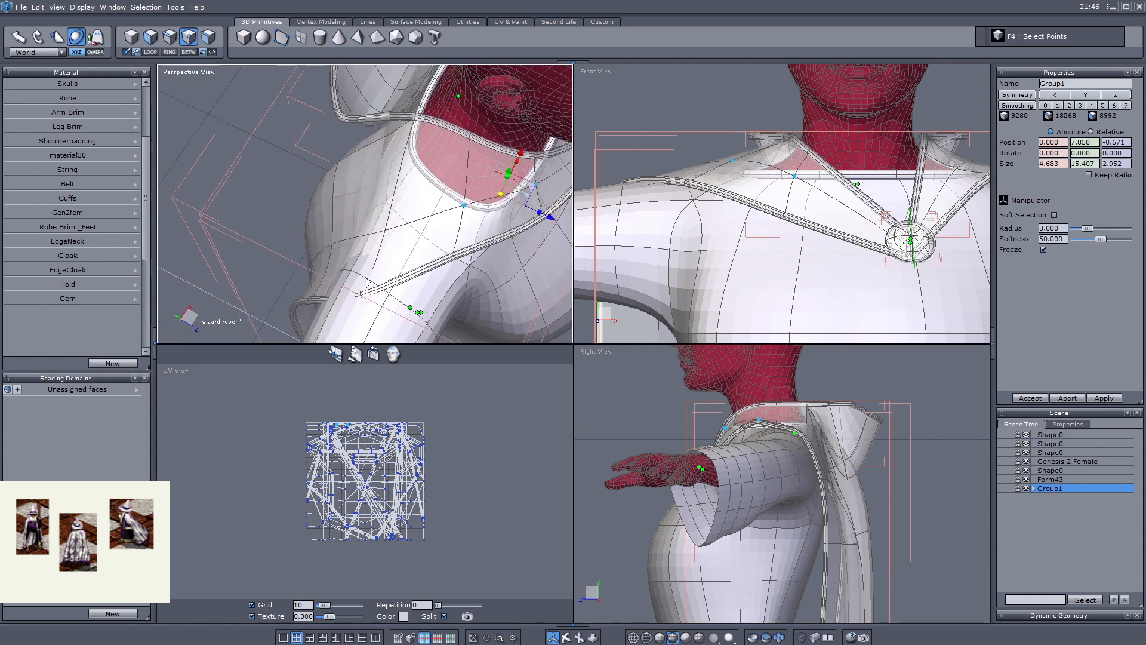
pyautogui.moveTo(380, 310); pyautogui.dragTo(391, 324)
pyautogui.scroll(5, 621, 200)
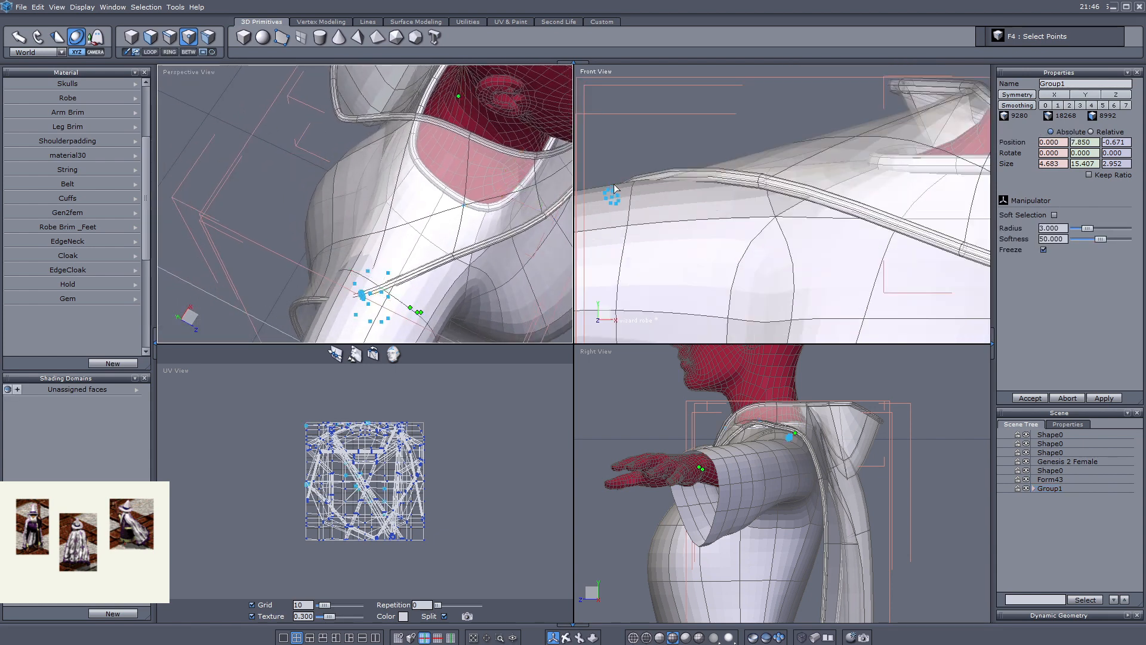
pyautogui.moveTo(588, 174); pyautogui.dragTo(635, 242)
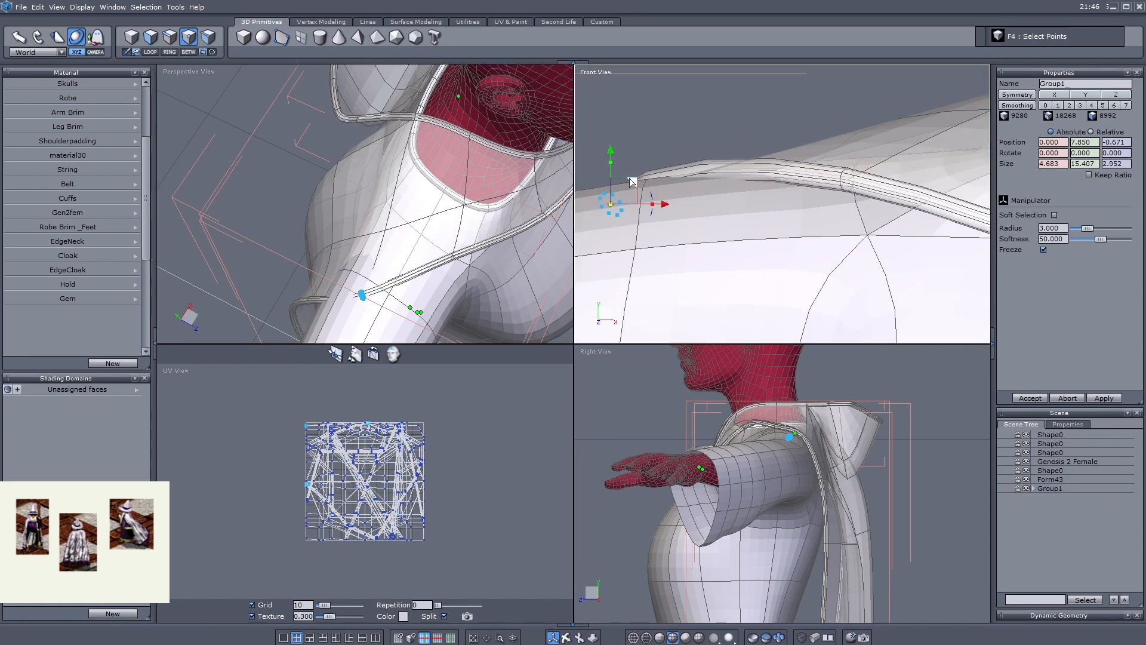
pyautogui.moveTo(631, 182); pyautogui.dragTo(630, 165)
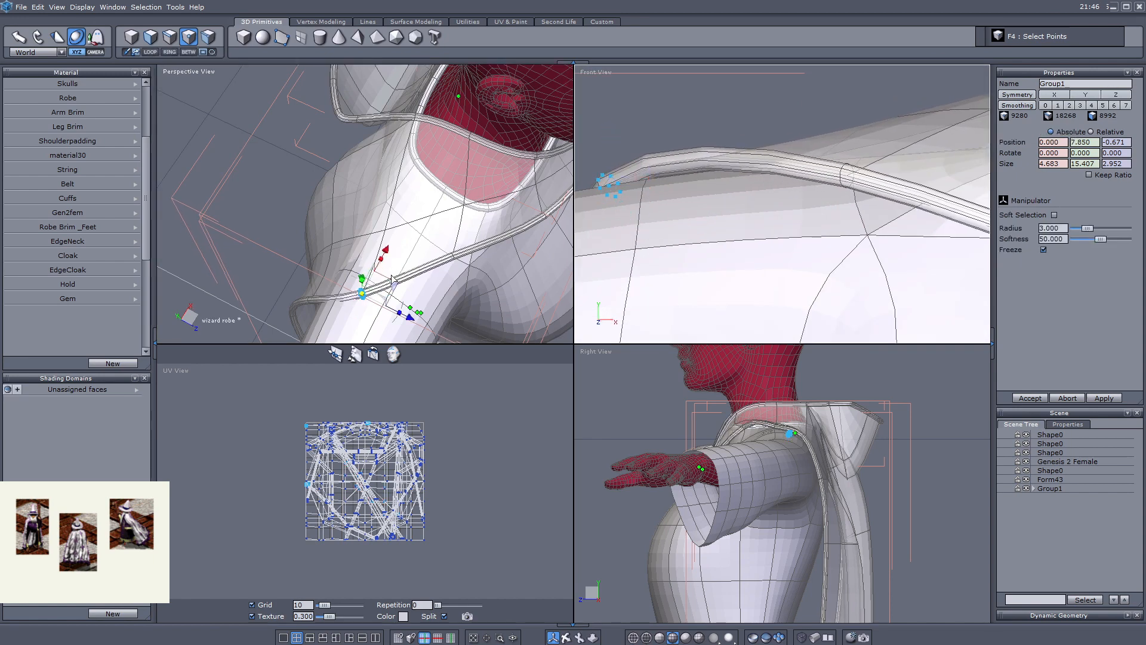
pyautogui.moveTo(392, 279); pyautogui.dragTo(377, 278)
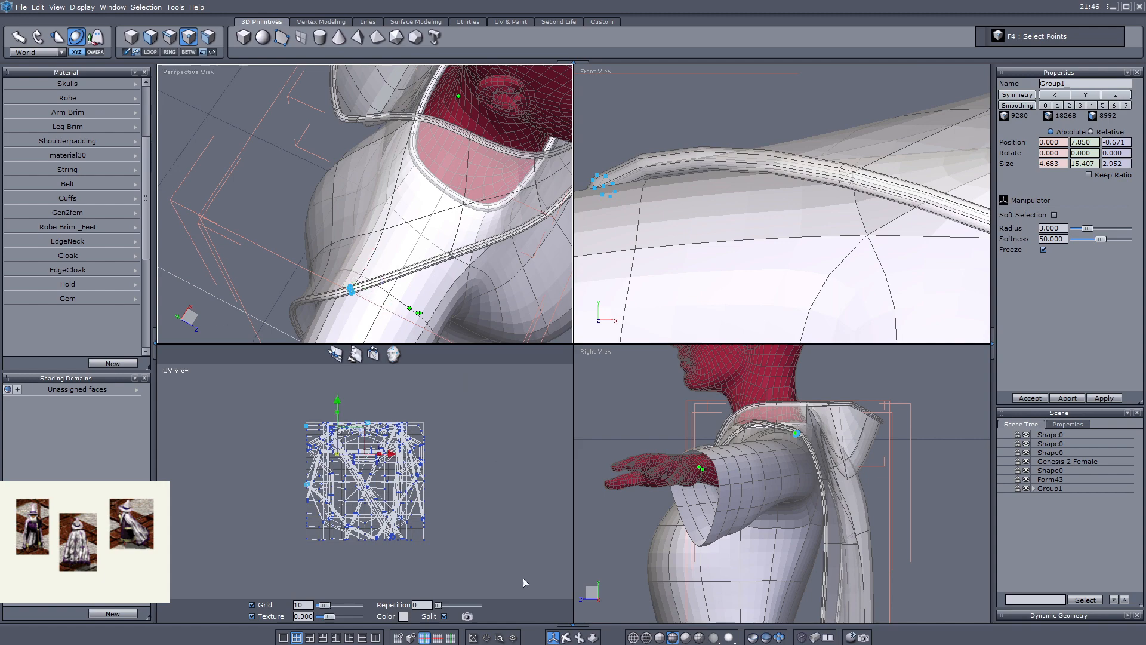
# - Return to object selection, check the fitted cloak on the whole figure, and save the wizard robe scene
pyautogui.click(564, 638)
pyautogui.scroll(-5, 397, 266)
pyautogui.moveTo(397, 266); pyautogui.dragTo(320, 239)
pyautogui.click(132, 38)
pyautogui.scroll(-3, 370, 213)
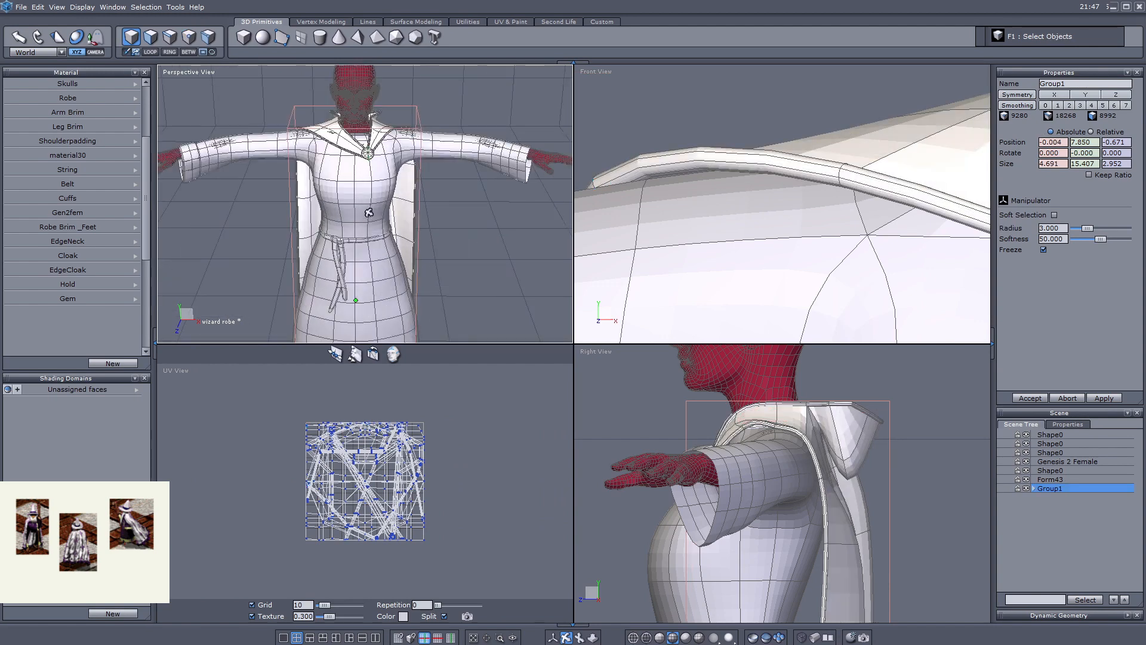
pyautogui.scroll(-2, 369, 212)
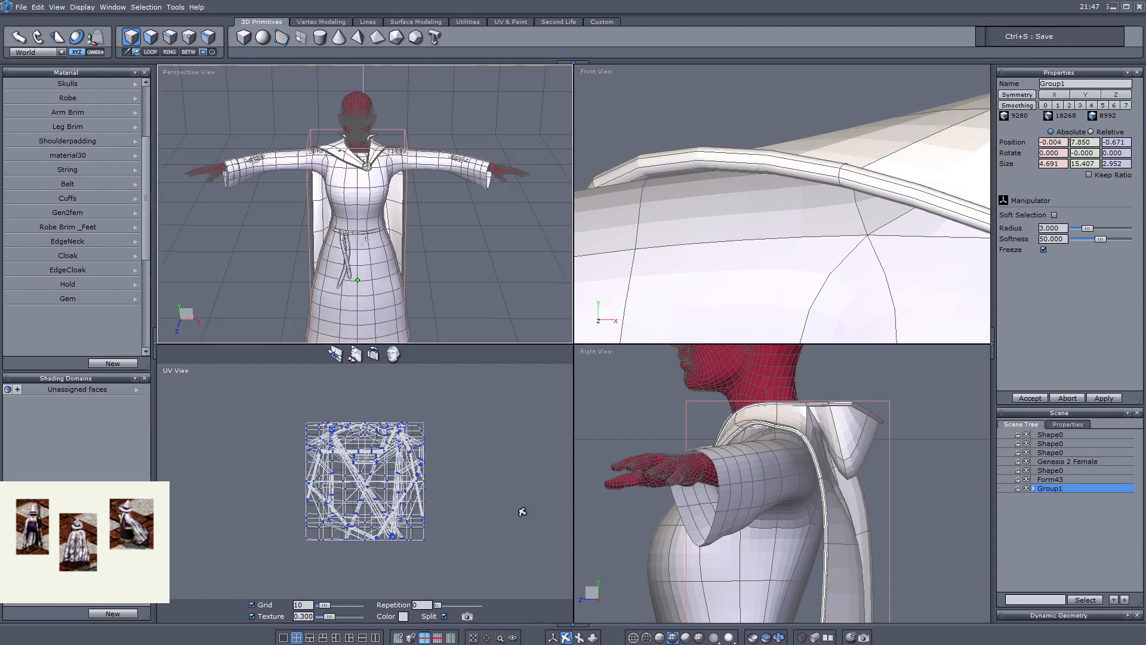
pyautogui.click(549, 637)
pyautogui.scroll(4, 352, 214)
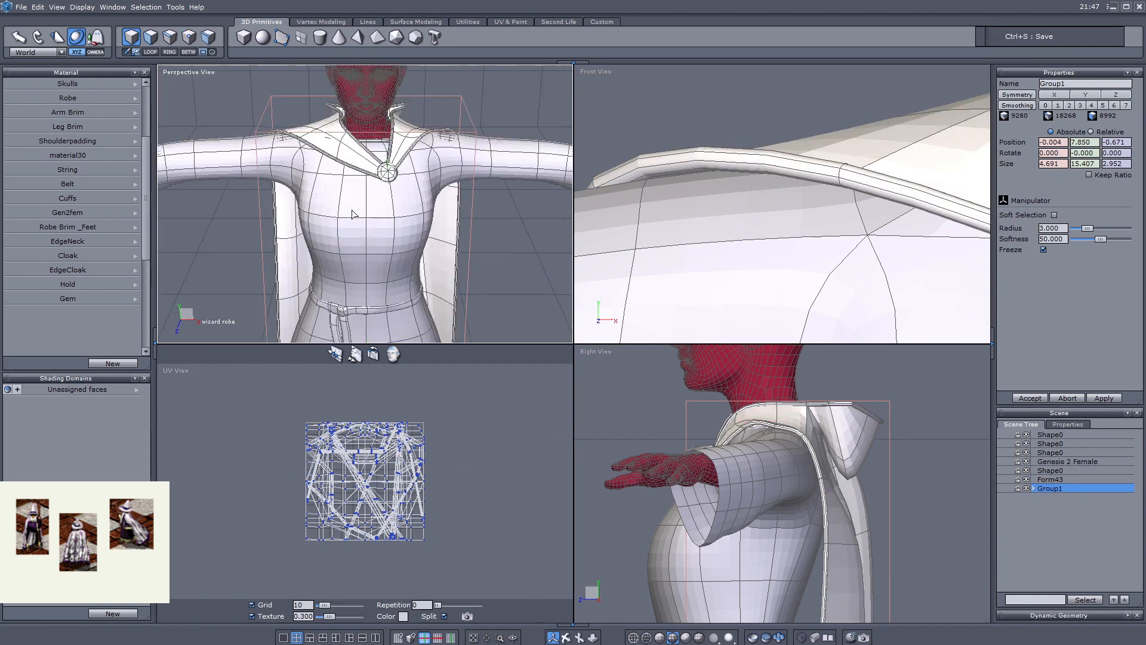
# - Select all objects from Form43 up to the first Shape0 and delete them, leaving only the cloak group
pyautogui.click(1043, 479)
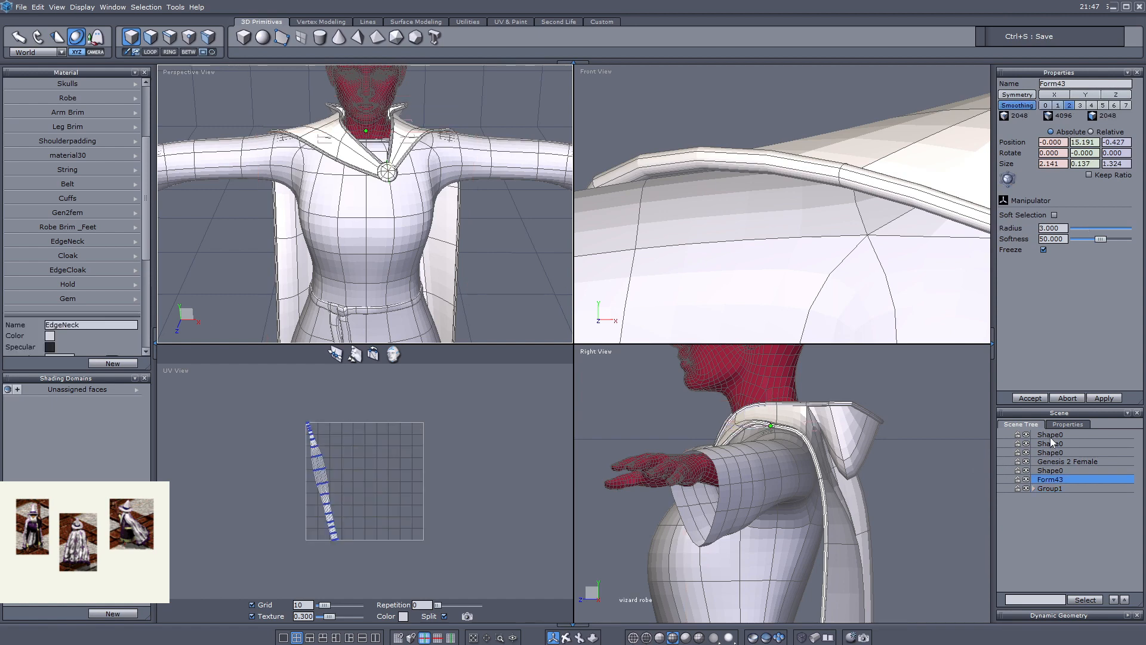
pyautogui.keyDown('shift'); pyautogui.click(1051, 434); pyautogui.keyUp('shift')
pyautogui.press('Delete')
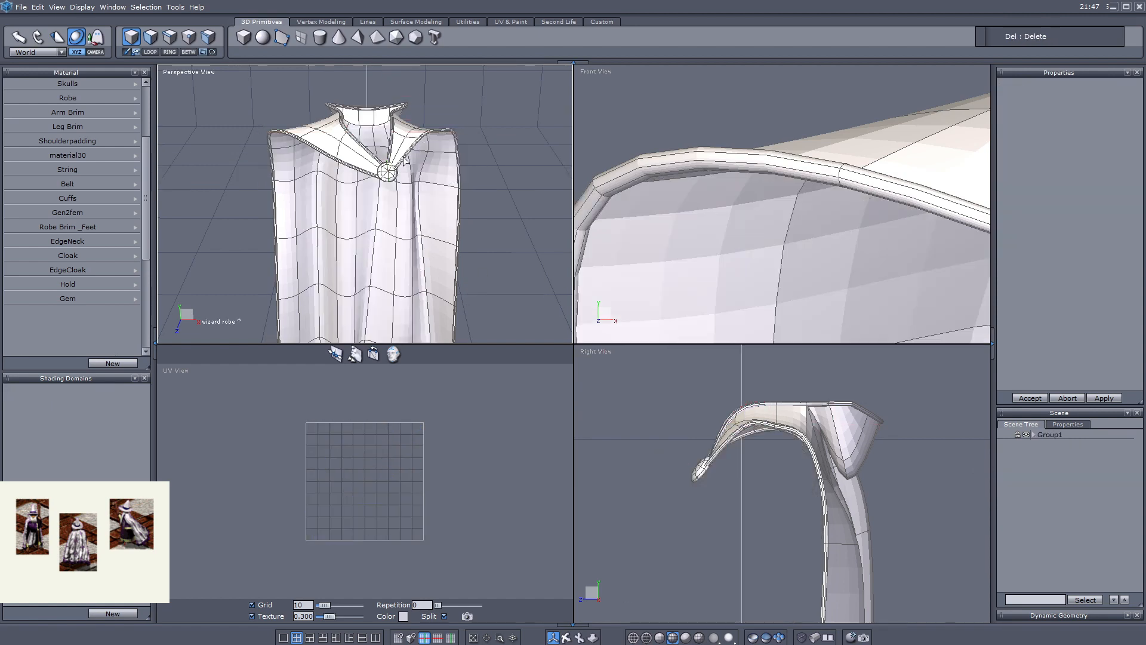
pyautogui.scroll(-4, 403, 162)
# - Export the cloak as a Wavefront OBJ named Wizard Cloak in the Merlin folder, accepting the export options
pyautogui.click(21, 9)
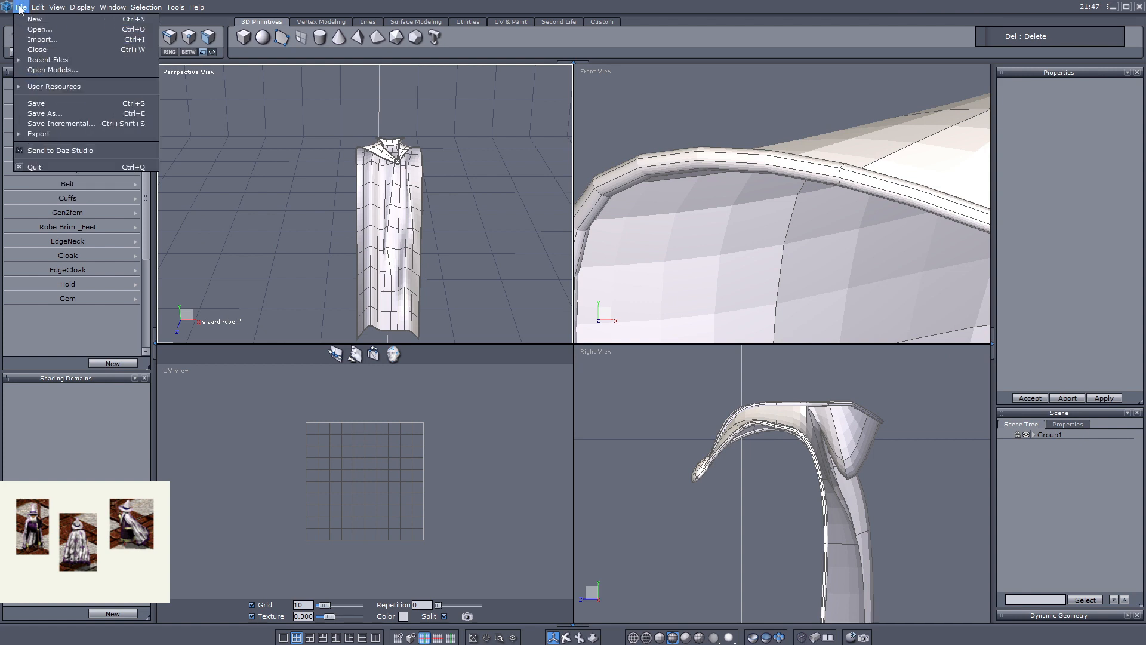
pyautogui.moveTo(60, 134)
pyautogui.click(191, 154)
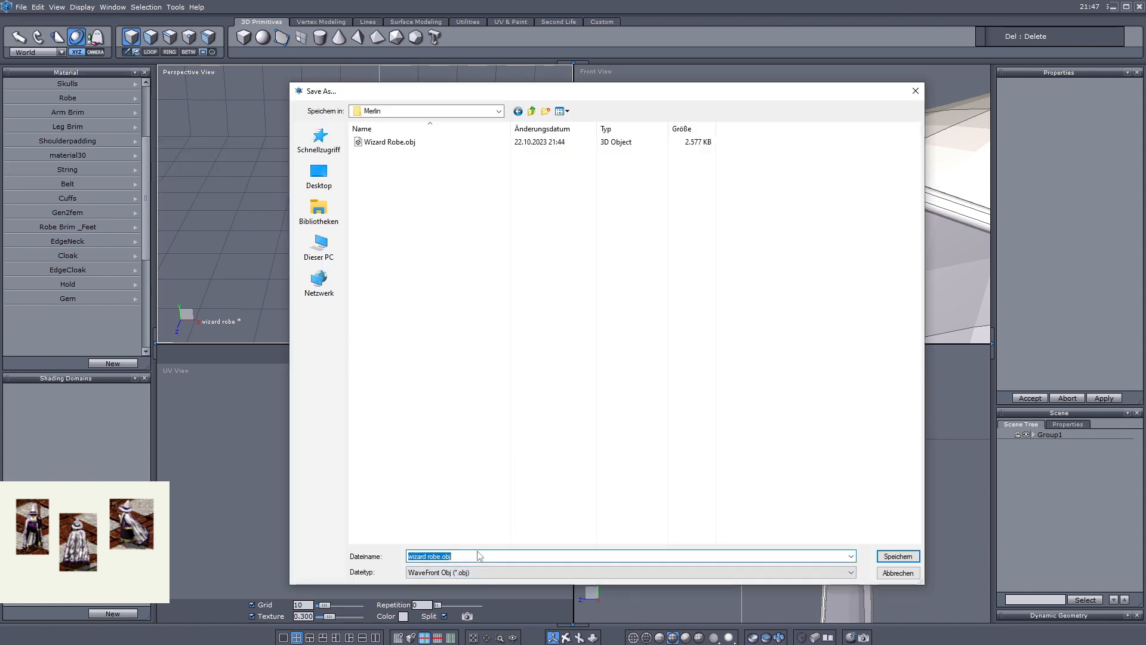
pyautogui.write('Wizard ')
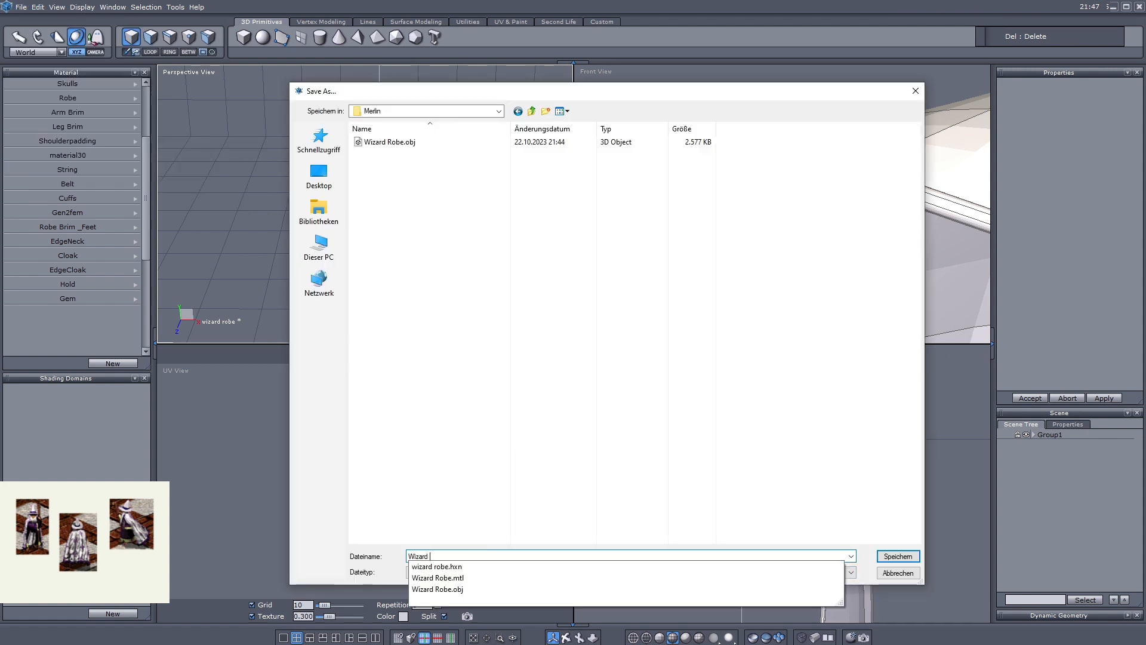
pyautogui.write('Cloakc')
pyautogui.press('BackSpace')
pyautogui.press('Return')
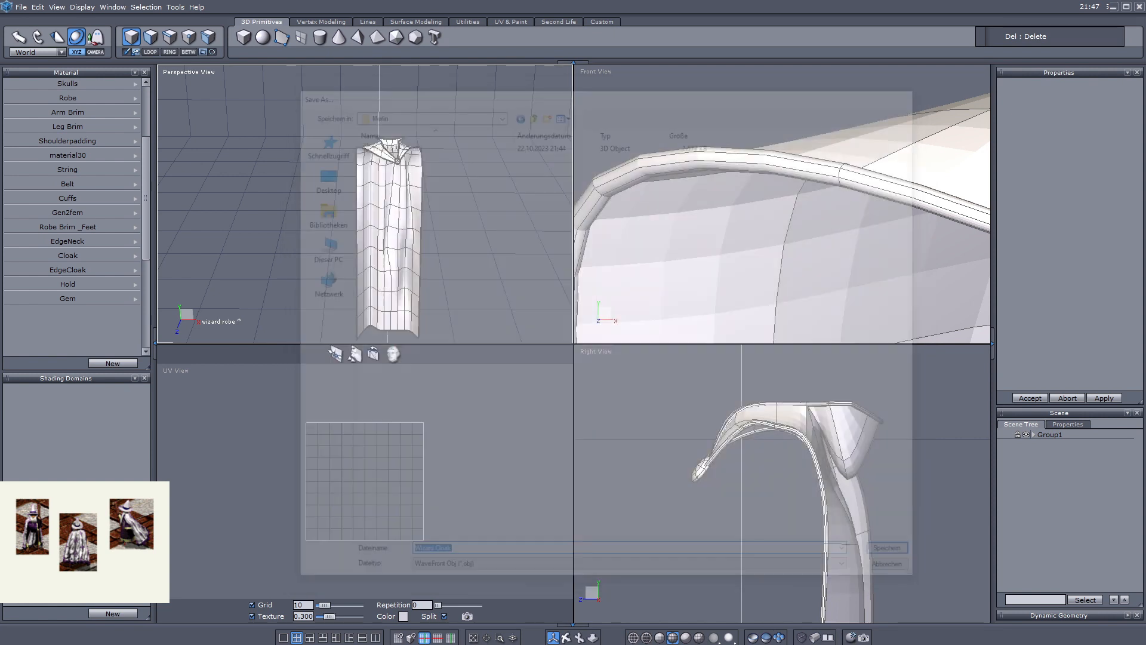
pyautogui.click(662, 413)
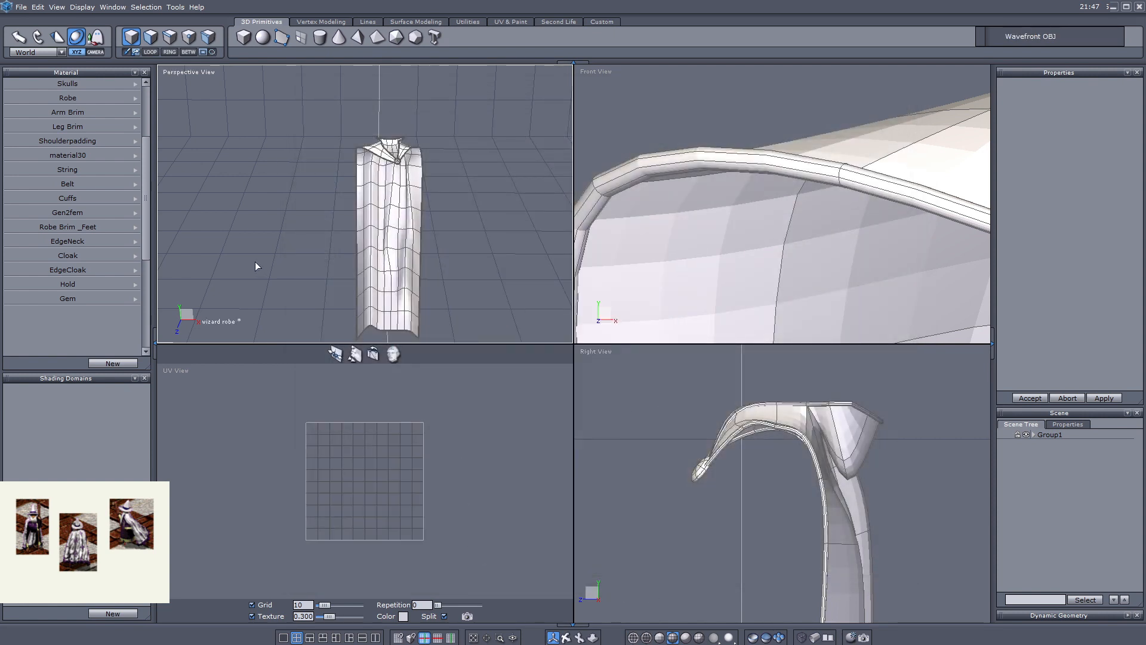
# - Undo the deletion of the figure and robe objects
pyautogui.click(21, 8)
pyautogui.hotkey('ctrl', 'z')
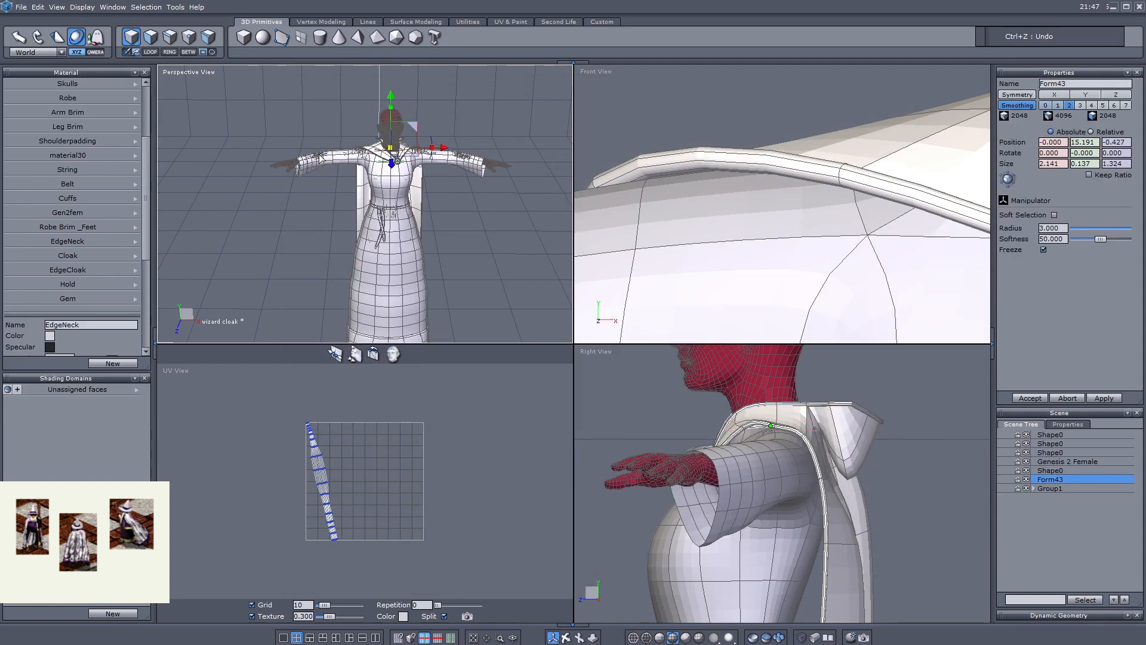
pyautogui.click(321, 157)
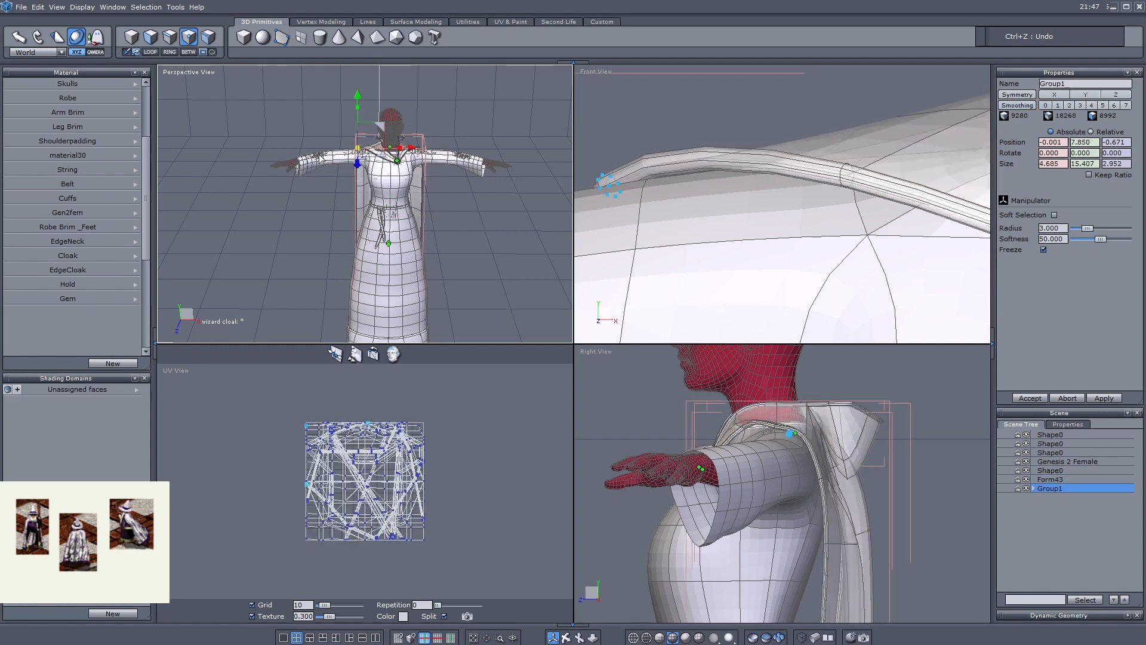
# - Import the BulletHat model, select it, and check how it sits on the figure's head
pyautogui.click(21, 8)
pyautogui.click(35, 57)
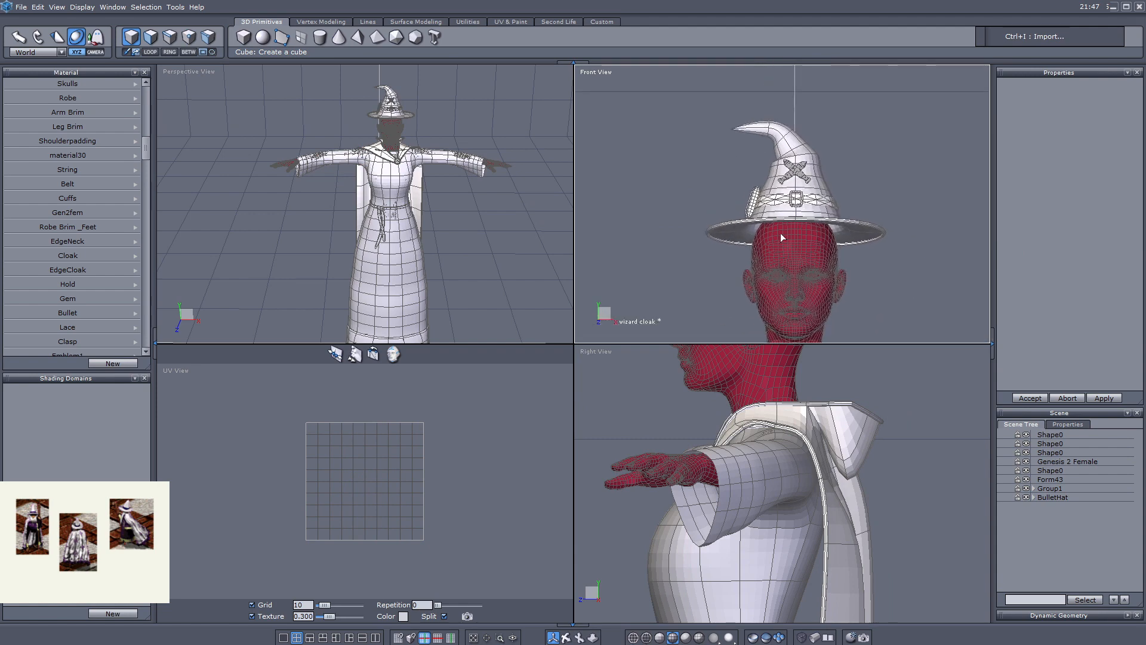
pyautogui.scroll(5, 782, 238)
pyautogui.click(794, 121)
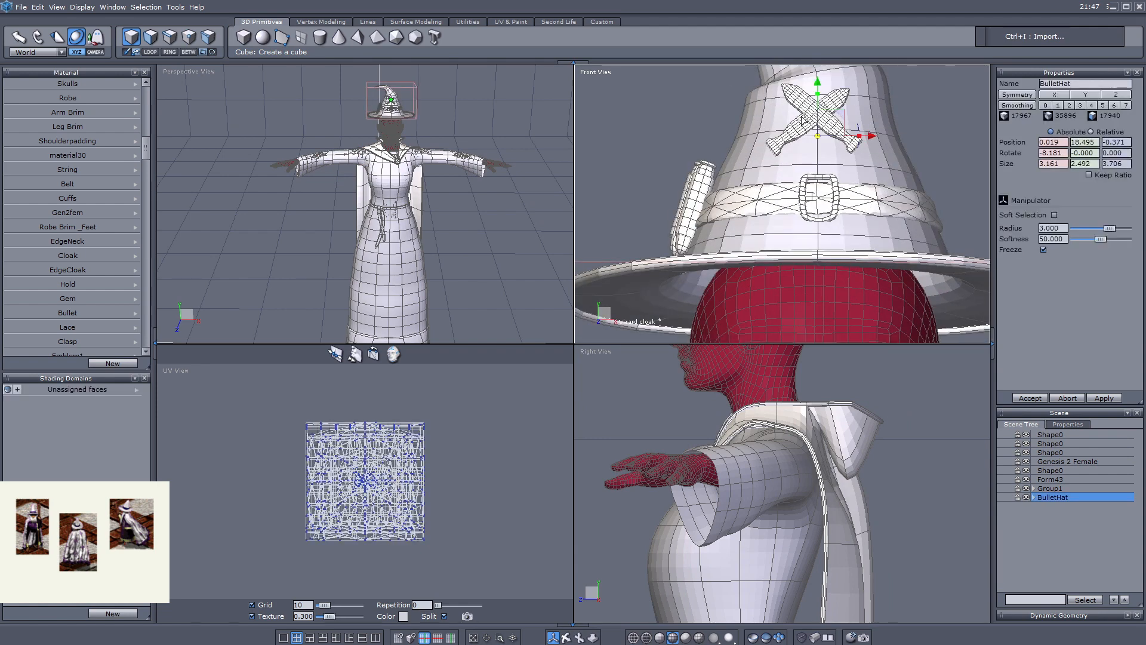
pyautogui.scroll(-3, 803, 120)
pyautogui.scroll(5, 393, 104)
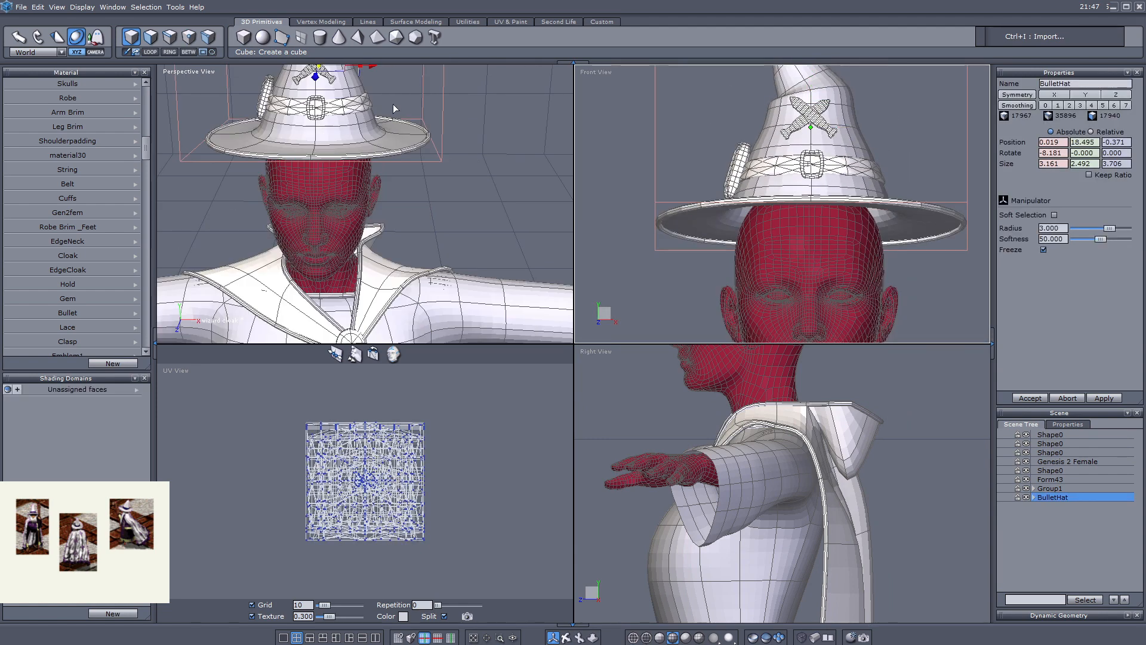
# - Select all objects from Group1 up to the first Shape0 and delete them, leaving only BulletHat
pyautogui.click(1050, 488)
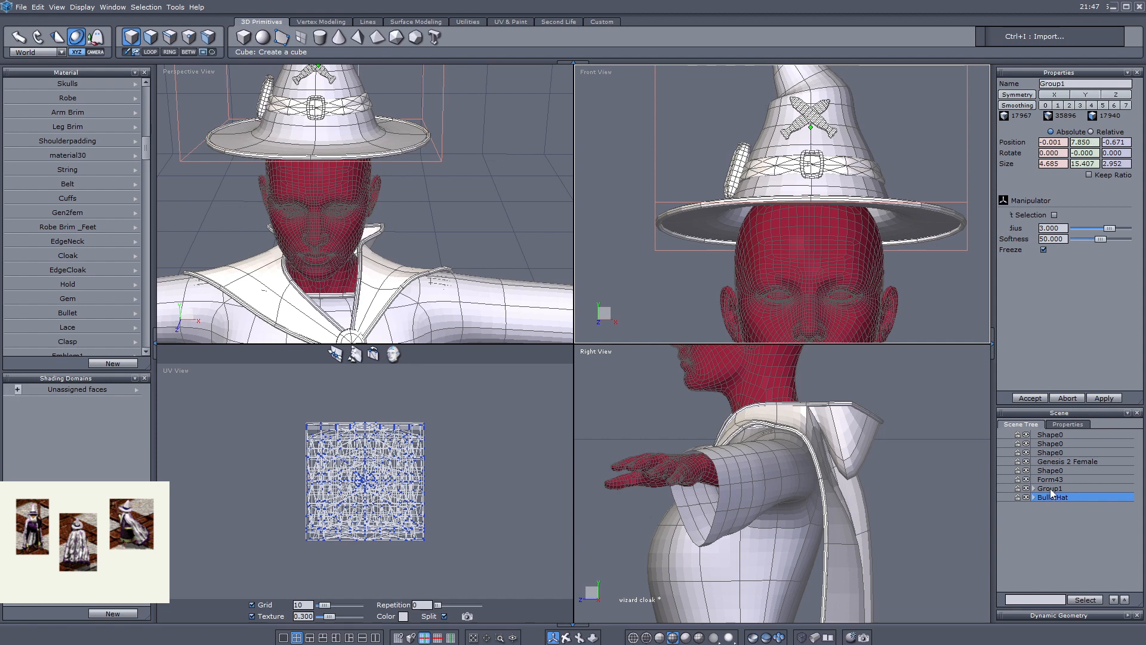
pyautogui.keyDown('shift'); pyautogui.click(1055, 434); pyautogui.keyUp('shift')
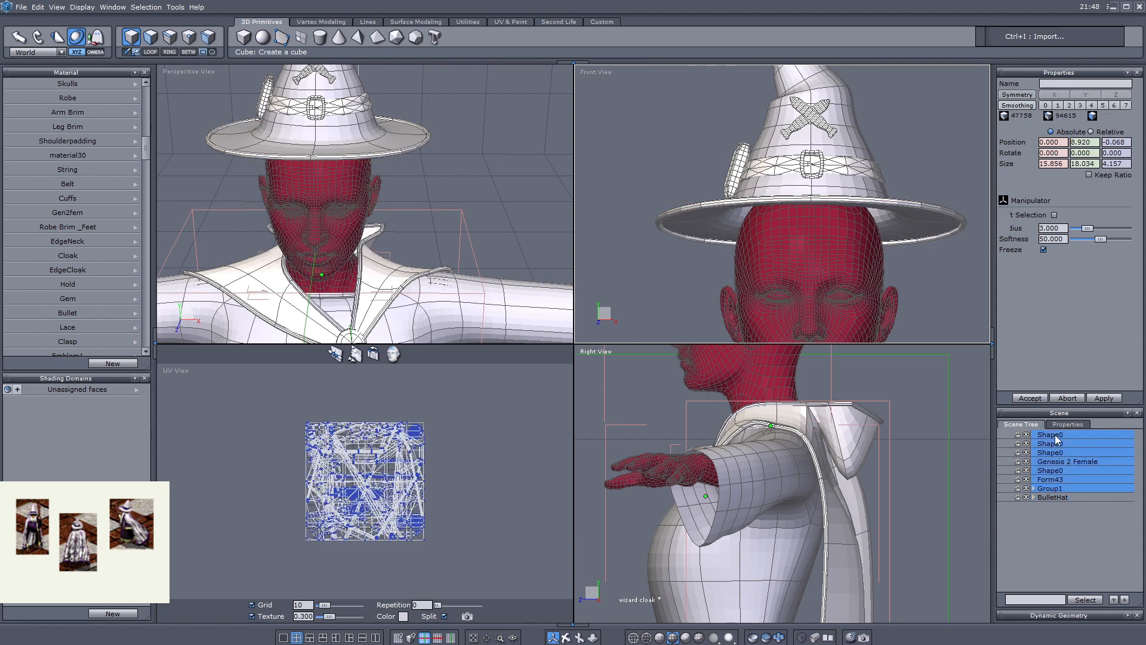
pyautogui.press('Delete')
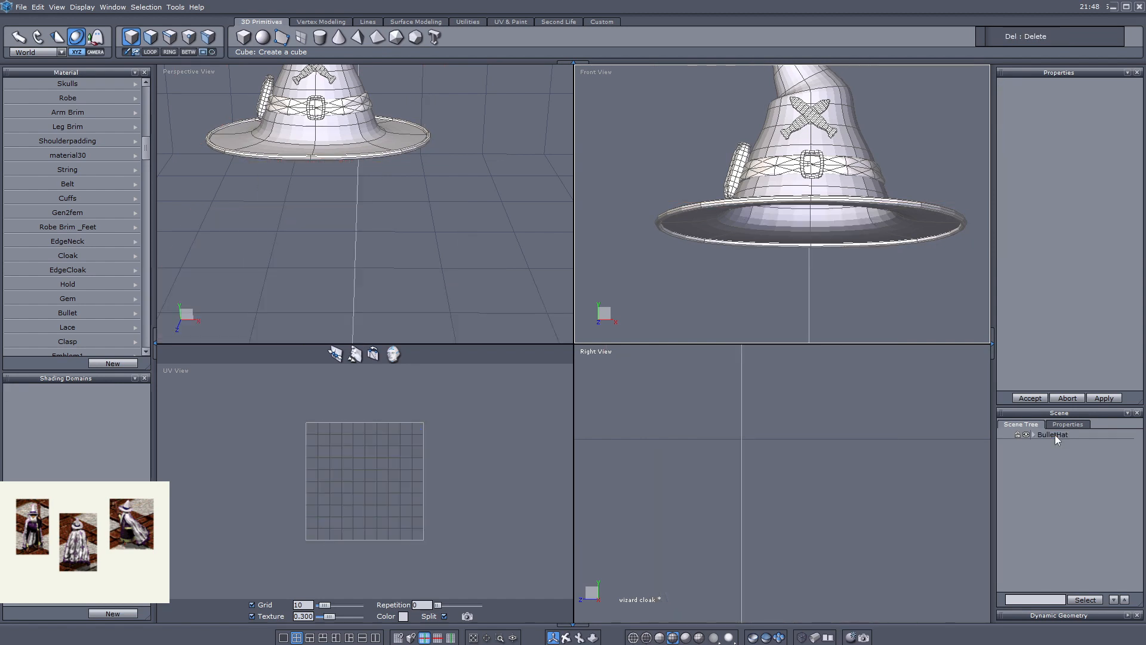
# - Ungroup BulletHat to the root and delete the crossed bullet emblem and the Bullet Garter parts
pyautogui.click(1055, 435)
pyautogui.rightClick(1058, 436)
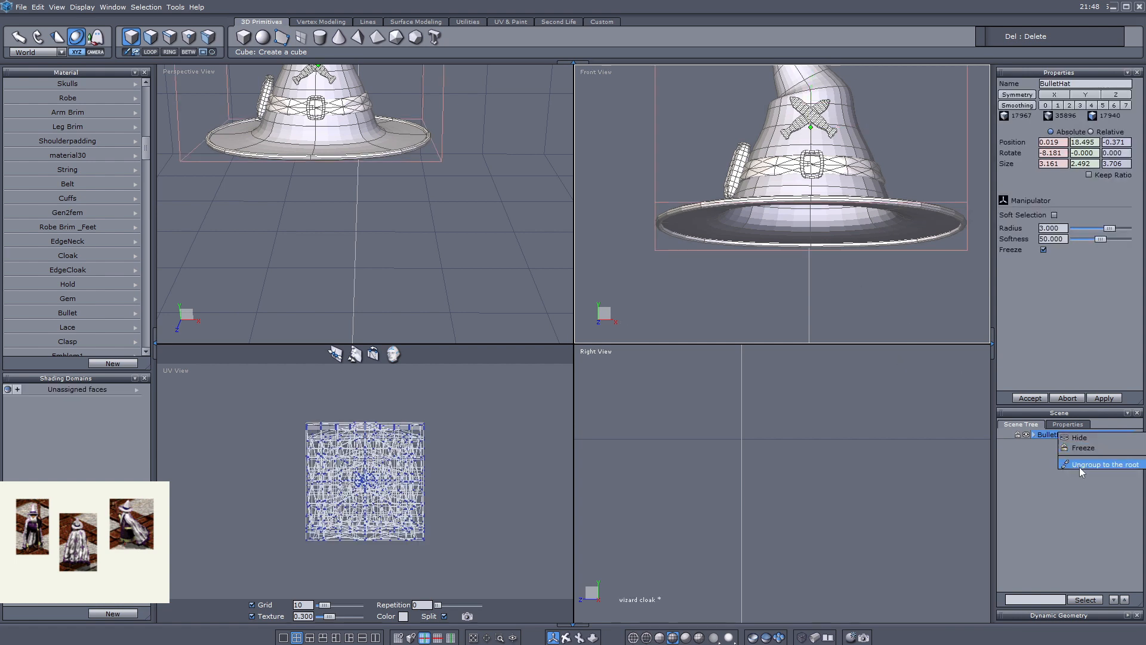
pyautogui.click(808, 121)
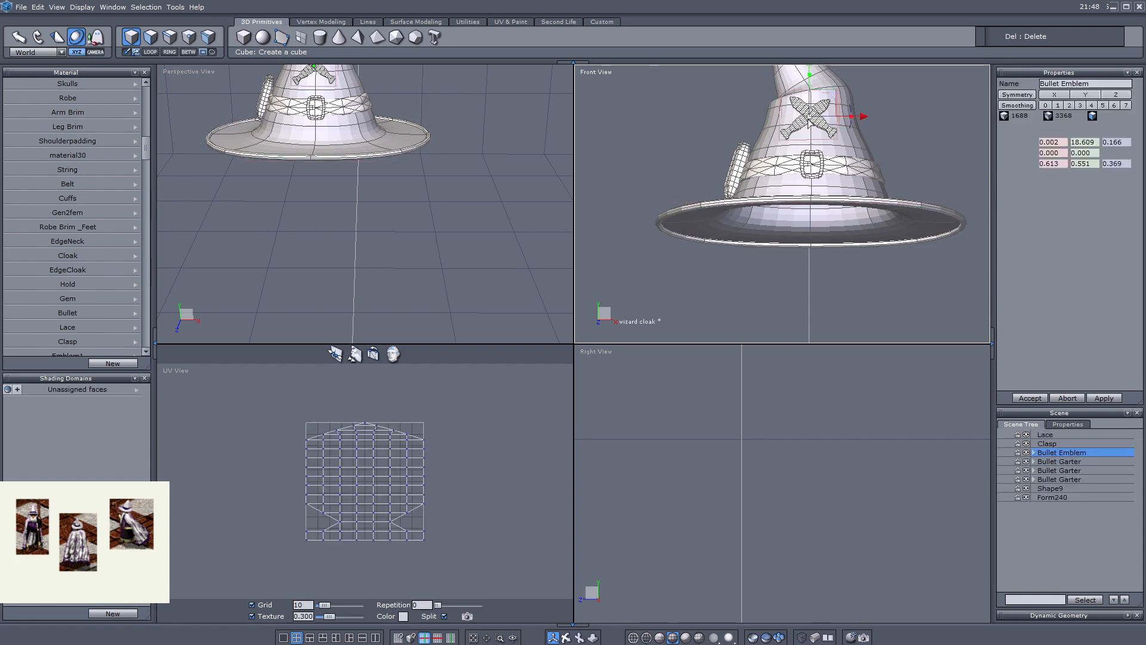
pyautogui.press('Delete')
pyautogui.click(739, 170)
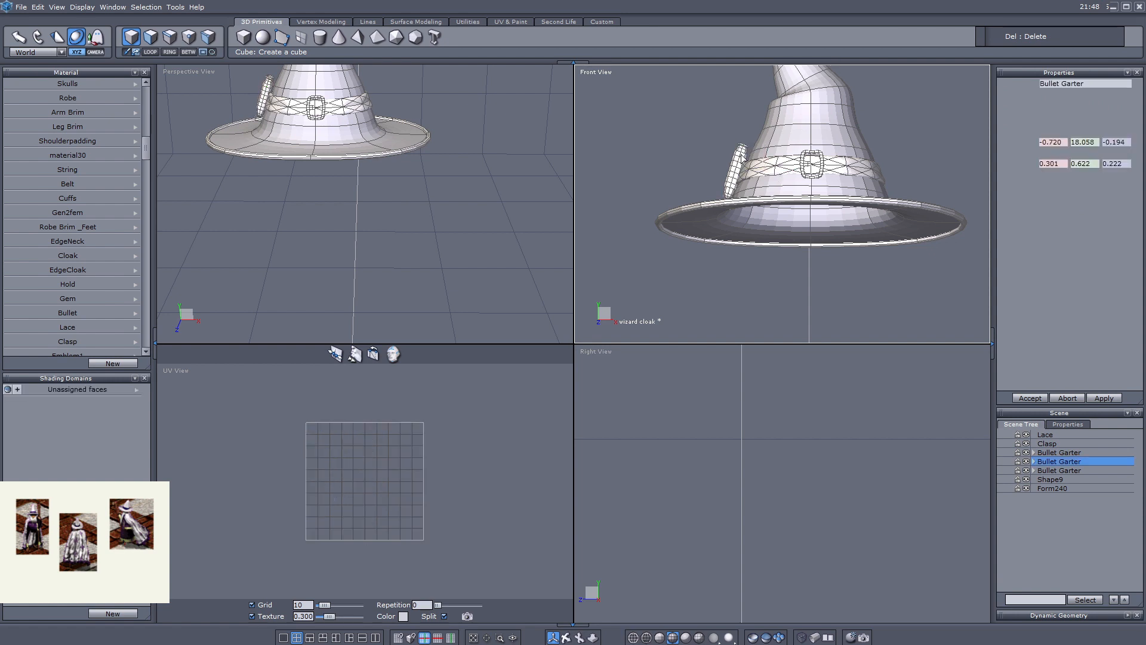
pyautogui.press('Delete')
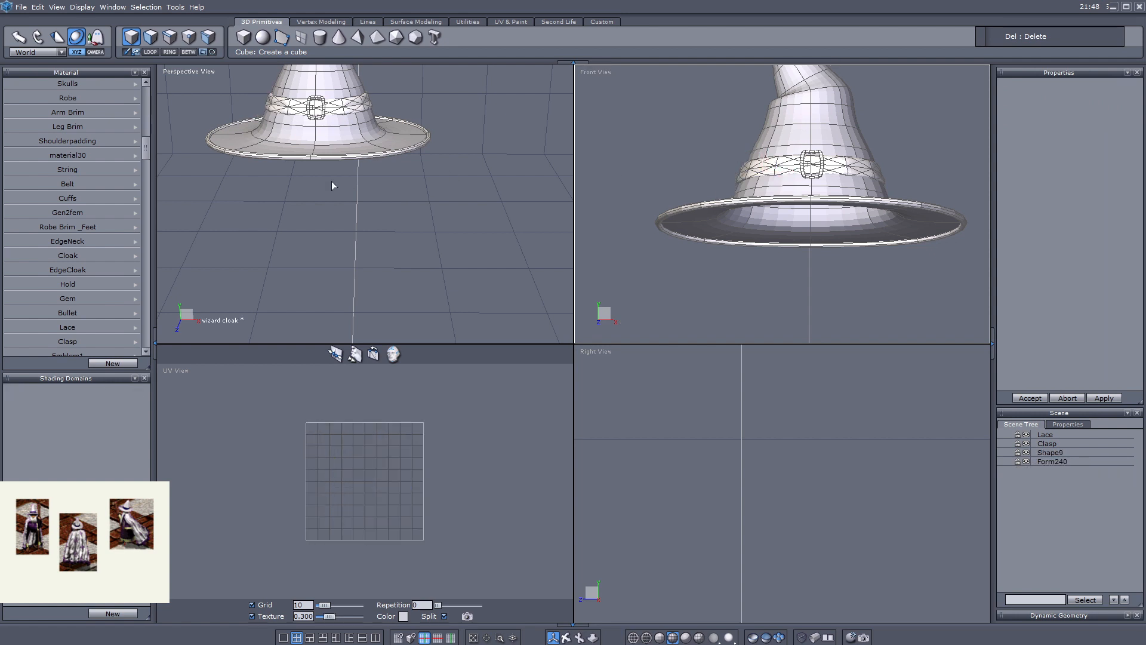
# - Select the hat's Lace and Clasp together, enlarge them slightly, and lower them around the cone onto the brim
pyautogui.scroll(-2, 335, 178)
pyautogui.moveTo(335, 177); pyautogui.dragTo(376, 242, button='middle')
pyautogui.scroll(5, 376, 242)
pyautogui.click(387, 248)
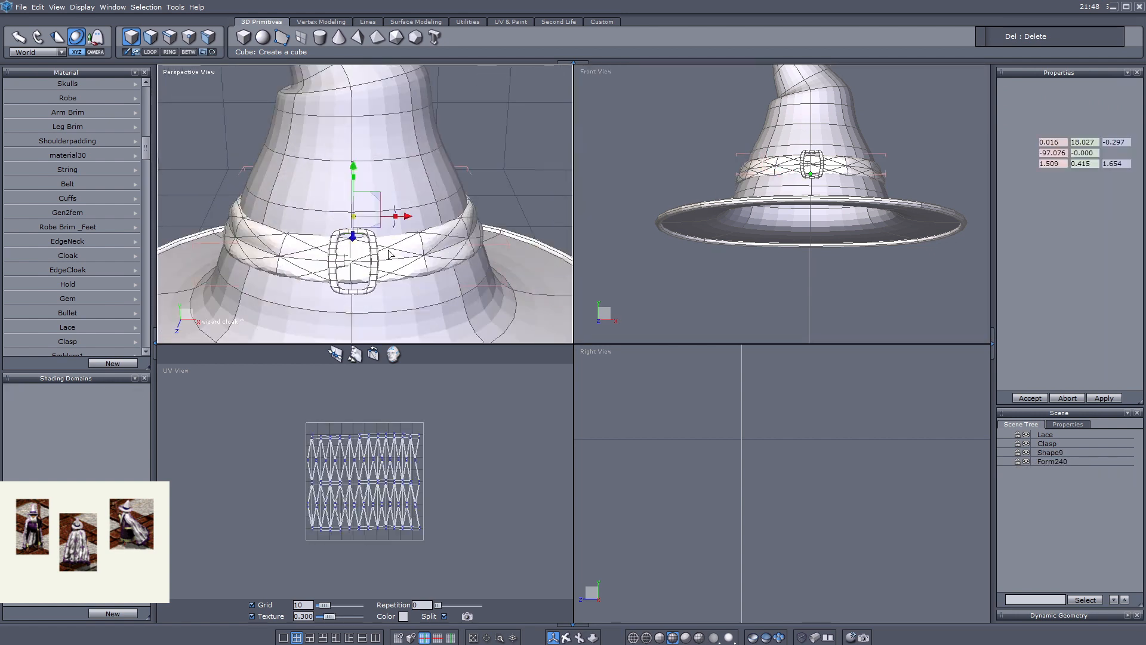
pyautogui.keyDown('ctrl'); pyautogui.click(1062, 447); pyautogui.keyUp('ctrl')
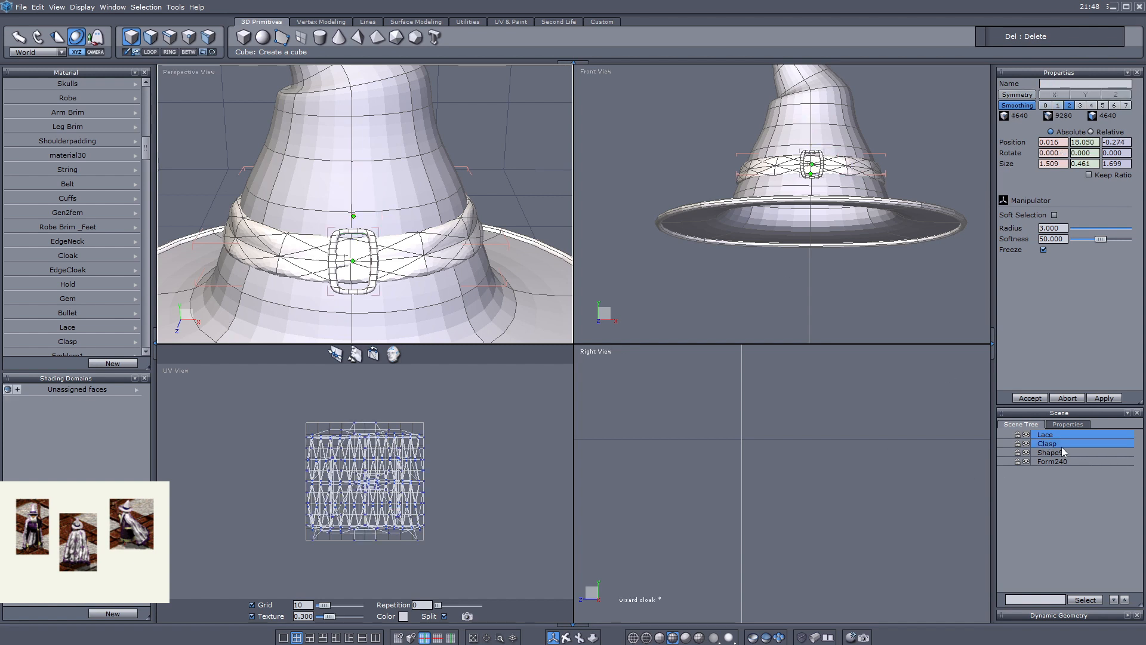
pyautogui.click(1051, 453)
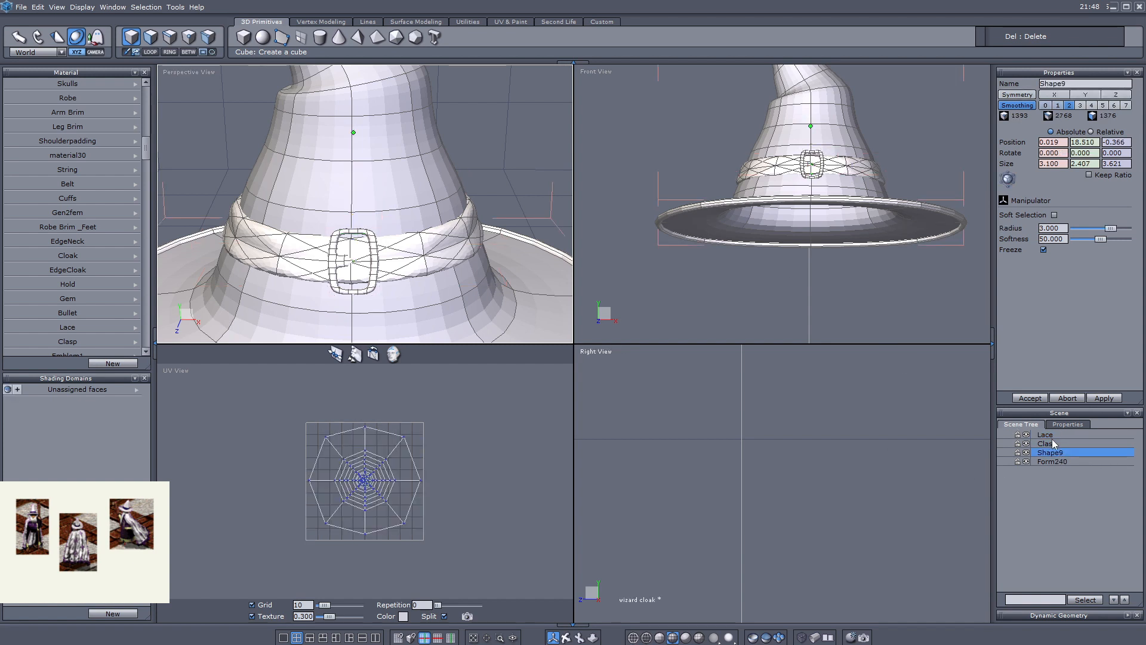
pyautogui.click(1052, 444)
pyautogui.keyDown('ctrl'); pyautogui.click(1049, 435); pyautogui.keyUp('ctrl')
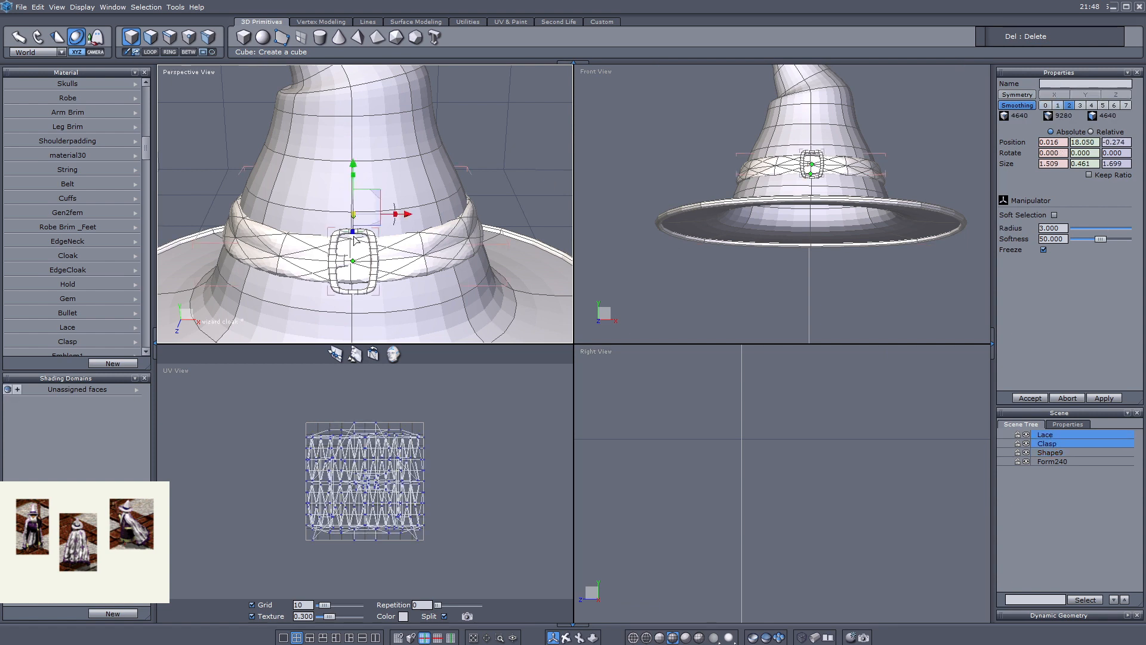
pyautogui.scroll(3, 349, 221)
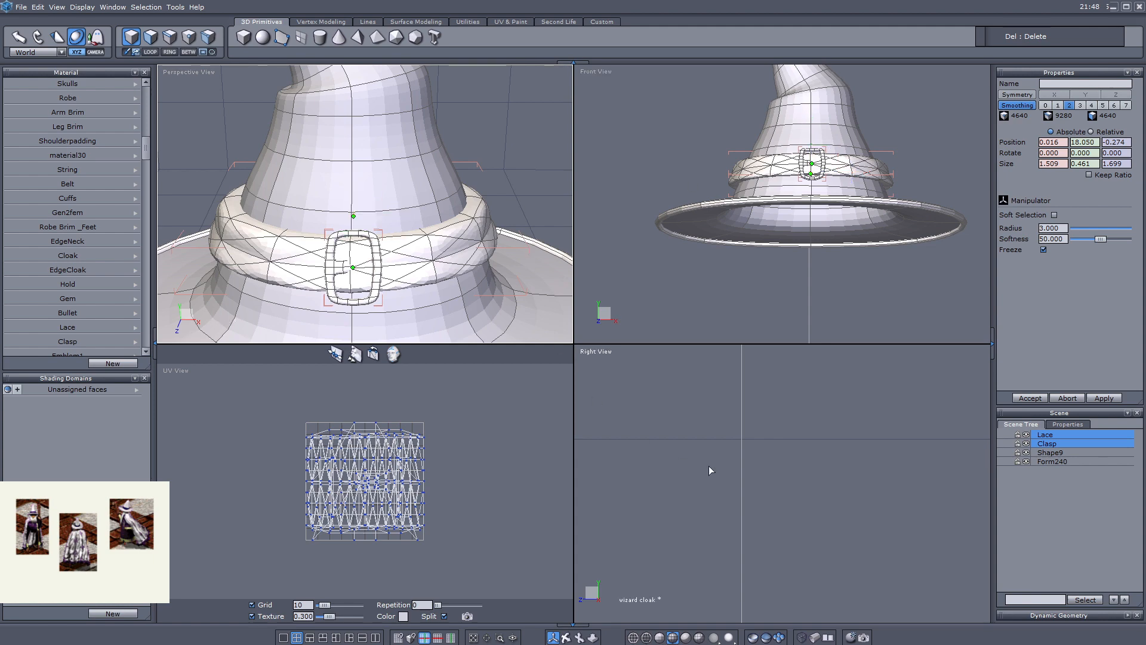
pyautogui.scroll(-3, 708, 466)
pyautogui.moveTo(719, 514); pyautogui.dragTo(692, 434, button='right')
pyautogui.moveTo(693, 434); pyautogui.dragTo(688, 468)
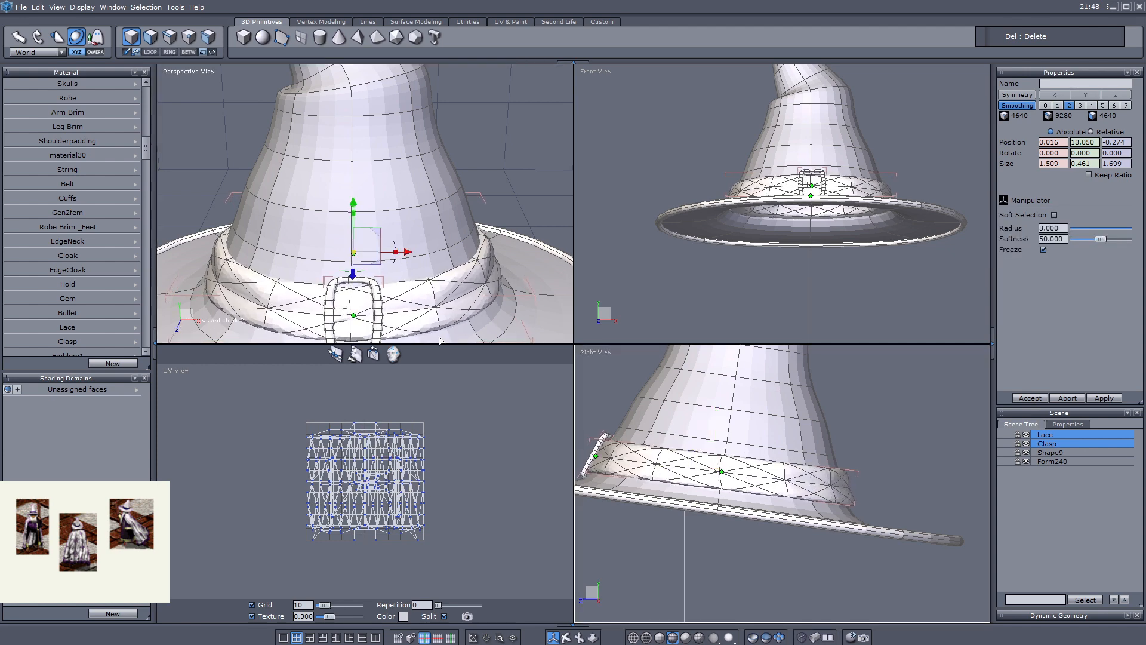
# - Examine the fit of the hat band and the cone's shape in the perspective, front and right views
pyautogui.scroll(2, 823, 194)
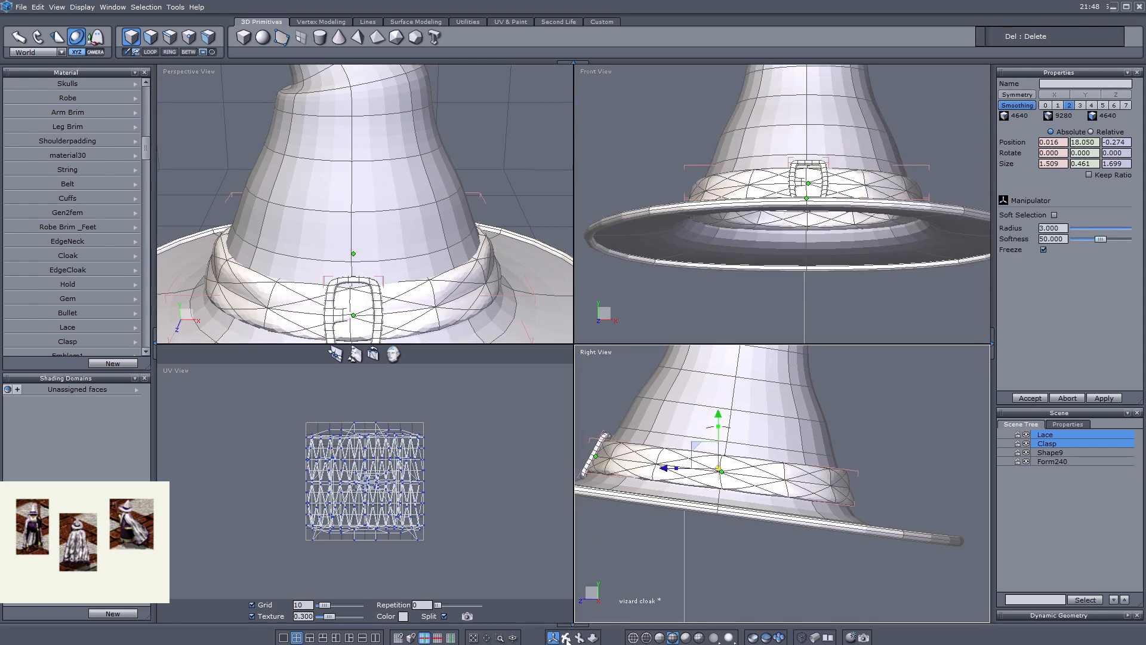
pyautogui.moveTo(334, 251); pyautogui.dragTo(382, 202, button='middle')
pyautogui.scroll(2, 393, 180)
pyautogui.press('m')
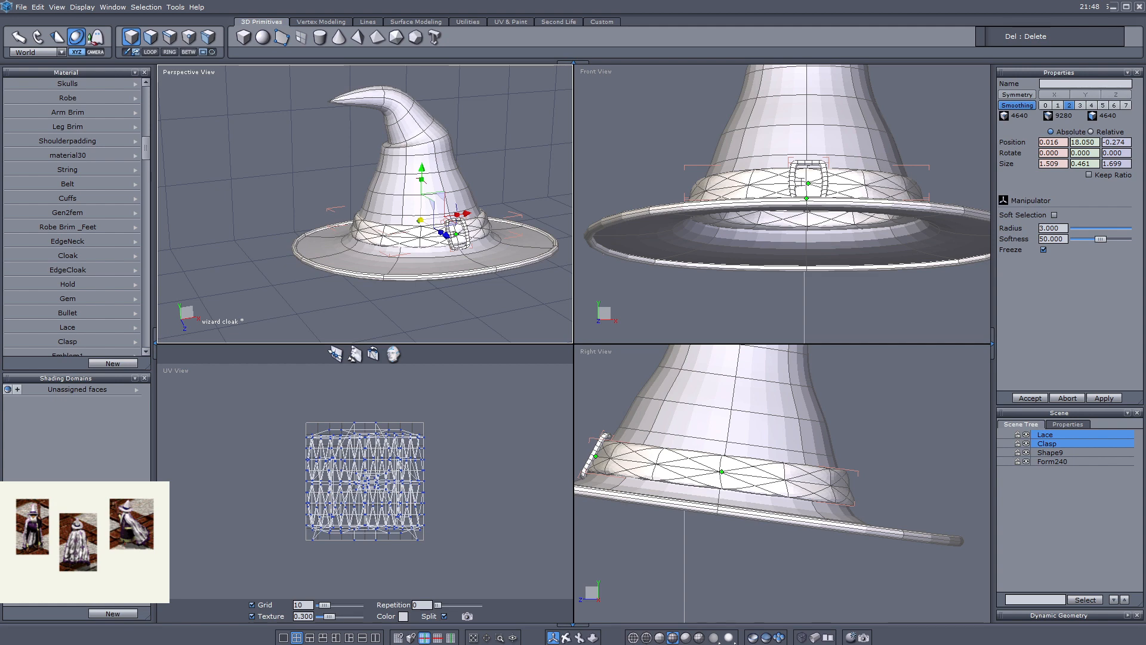
pyautogui.scroll(-3, 687, 265)
pyautogui.scroll(2, 740, 188)
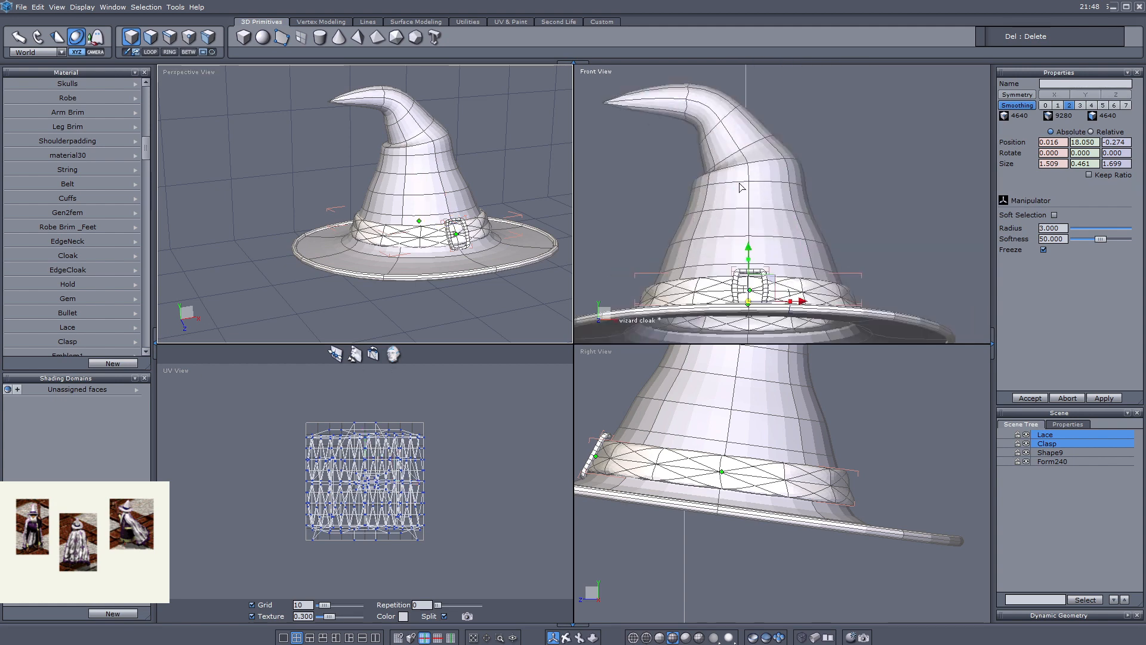
pyautogui.scroll(-3, 741, 453)
pyautogui.scroll(4, 740, 454)
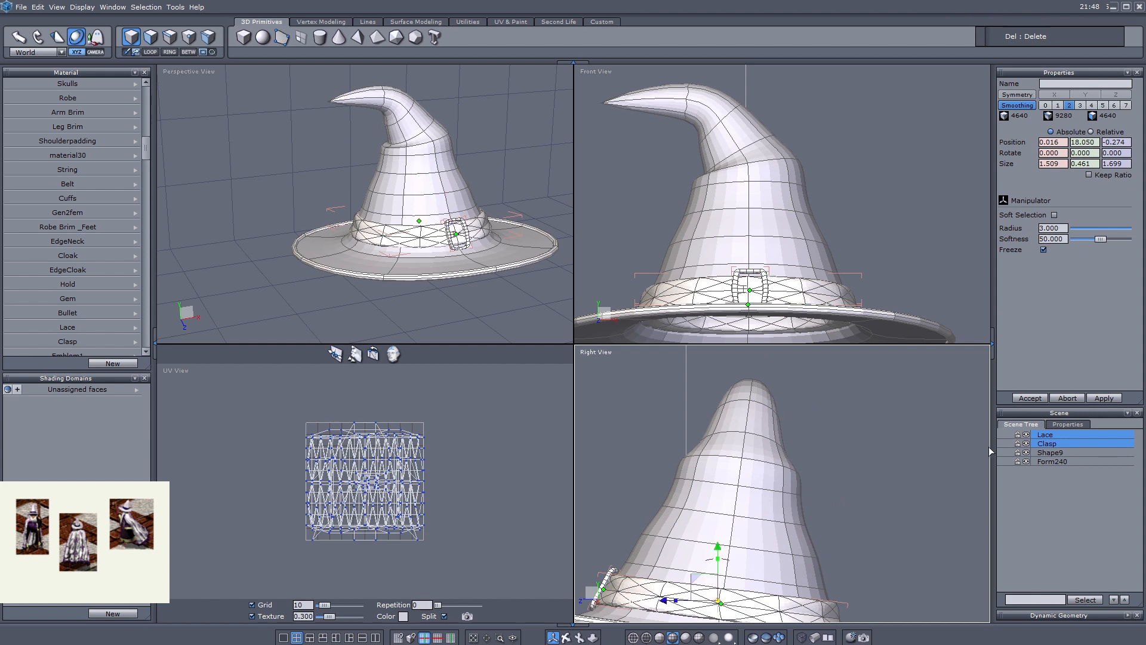
# - Select the Shape9 hat body and set the manipulator initialization mode to Selection
pyautogui.click(1050, 453)
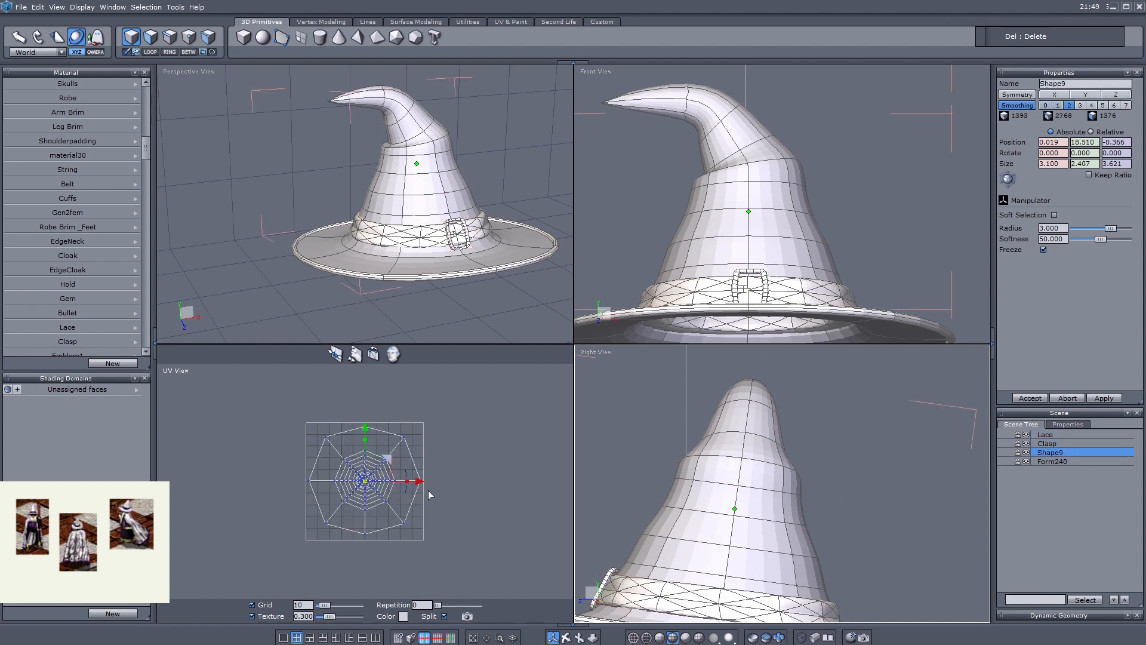
pyautogui.click(35, 52)
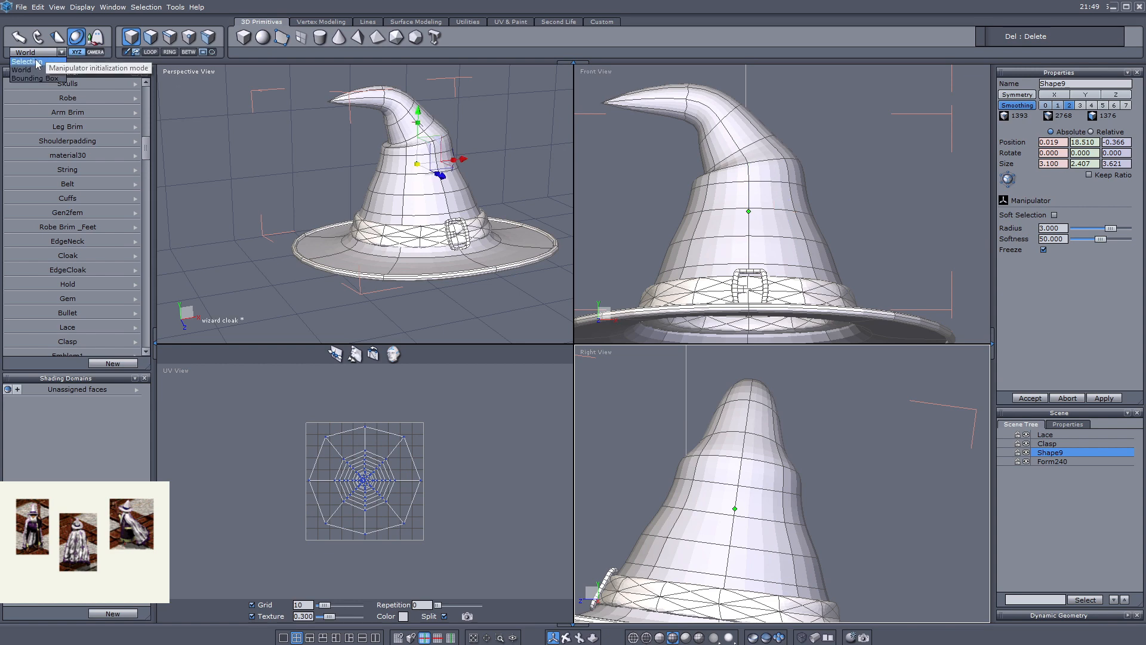
pyautogui.click(36, 68)
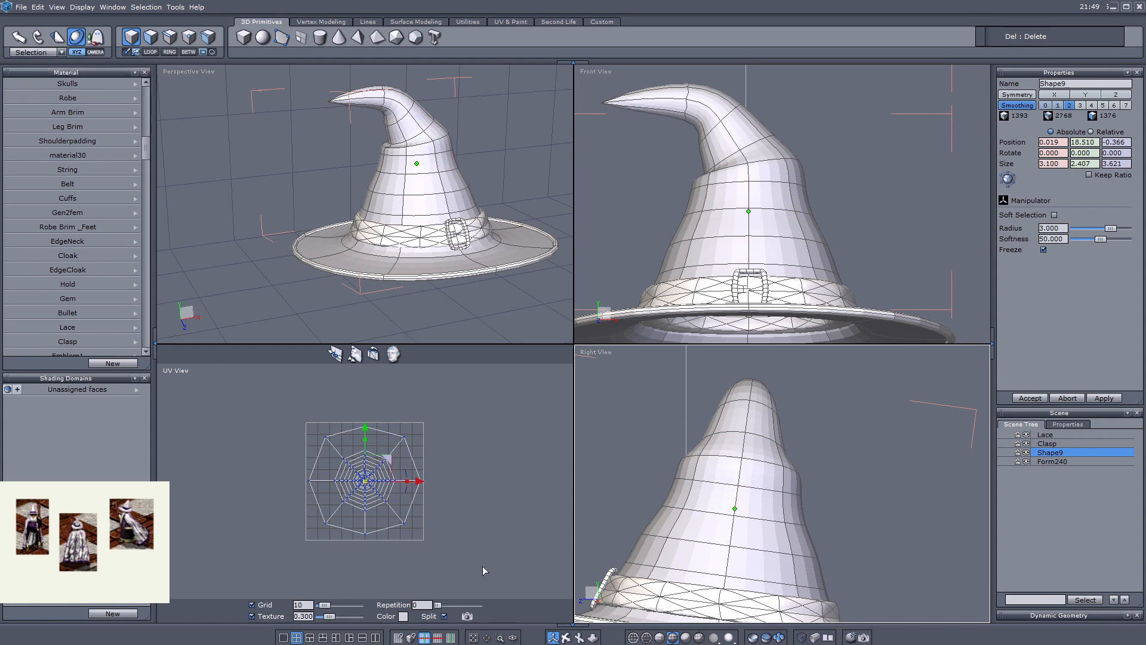
pyautogui.click(566, 637)
pyautogui.moveTo(363, 206); pyautogui.dragTo(552, 242)
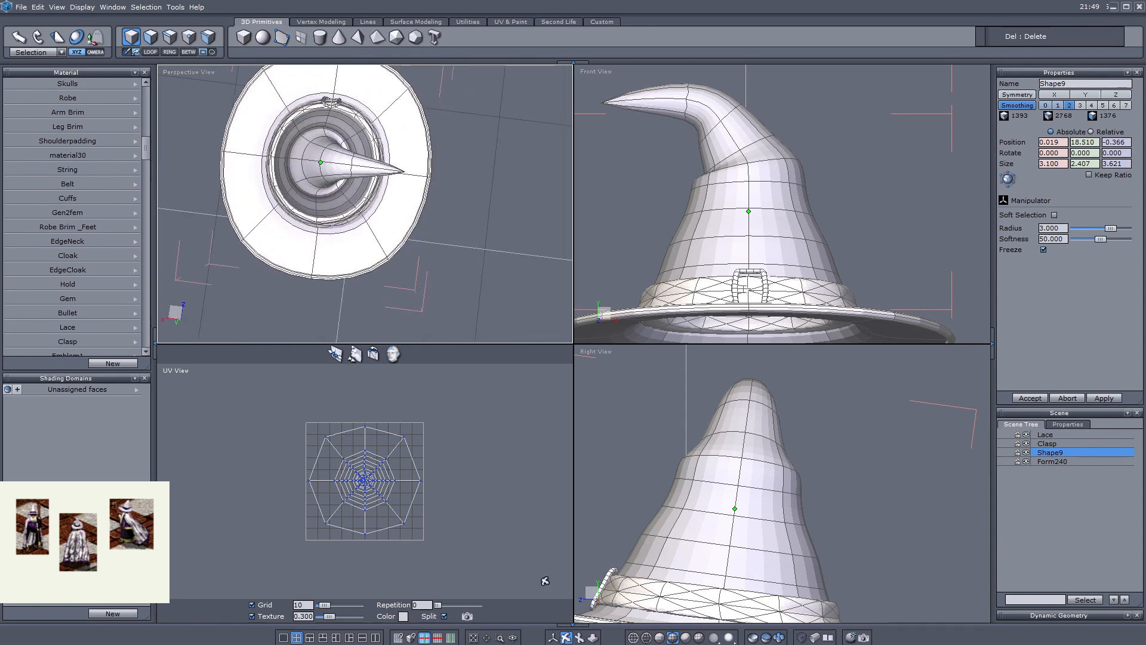
pyautogui.click(552, 637)
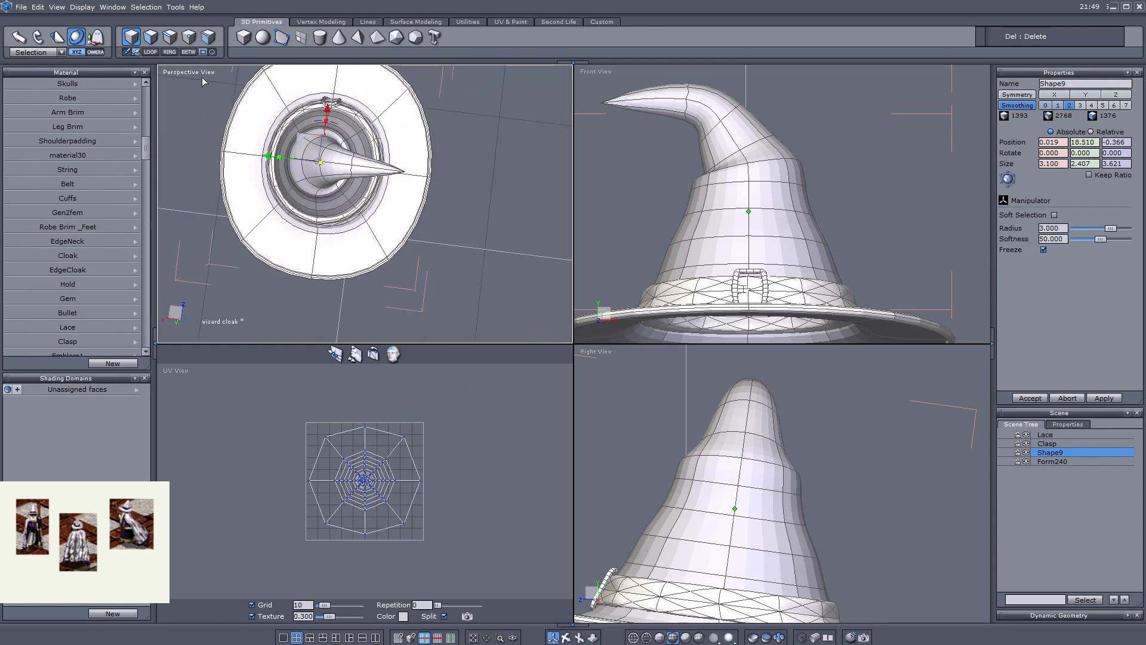
# - Select the faces of the hat's pointed tip, set the manipulator mode to World, and shift the tip slightly up and inward
pyautogui.click(131, 37)
pyautogui.press('F2')
pyautogui.moveTo(573, 203); pyautogui.dragTo(633, 203)
pyautogui.scroll(-5, 706, 213)
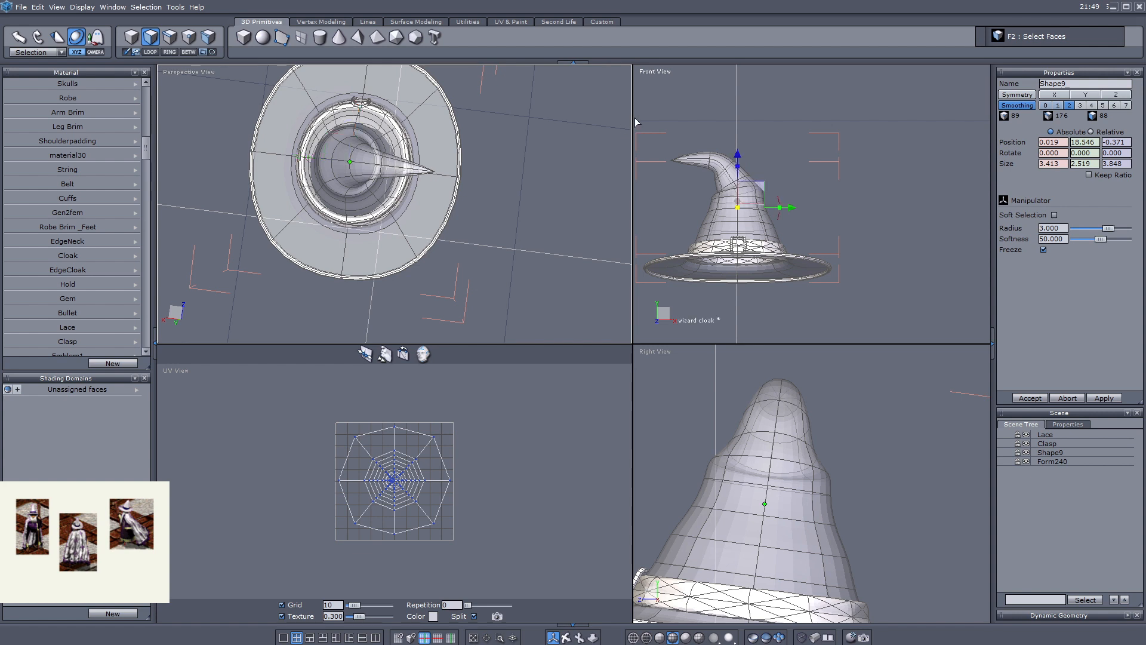
pyautogui.moveTo(632, 117); pyautogui.dragTo(571, 118)
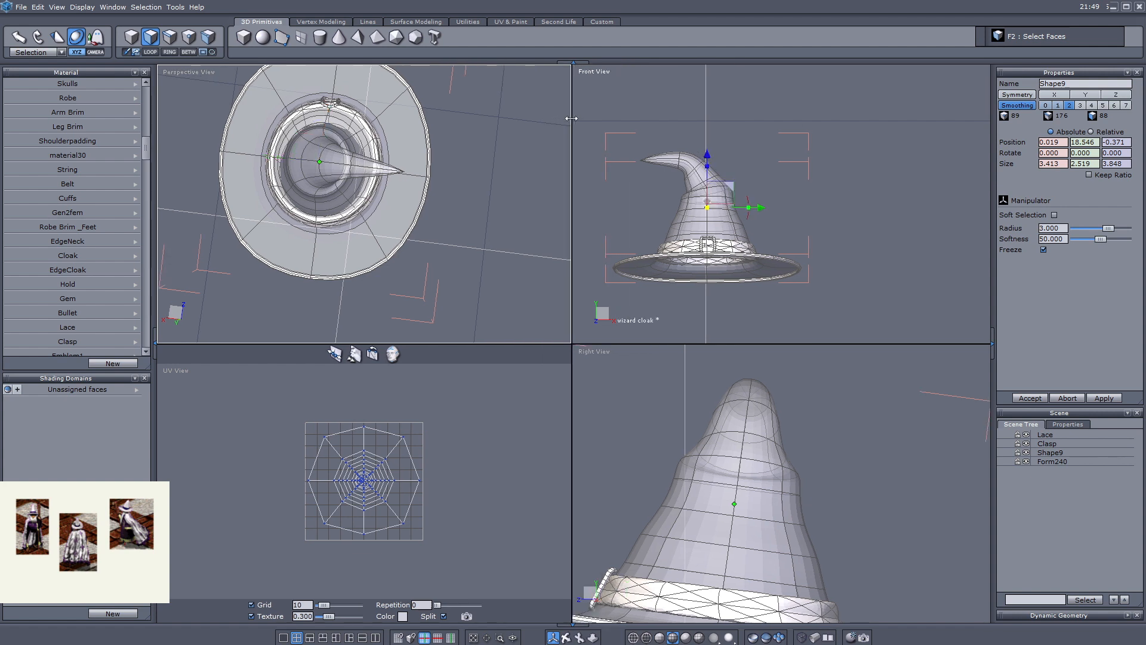
pyautogui.click(310, 637)
pyautogui.click(297, 638)
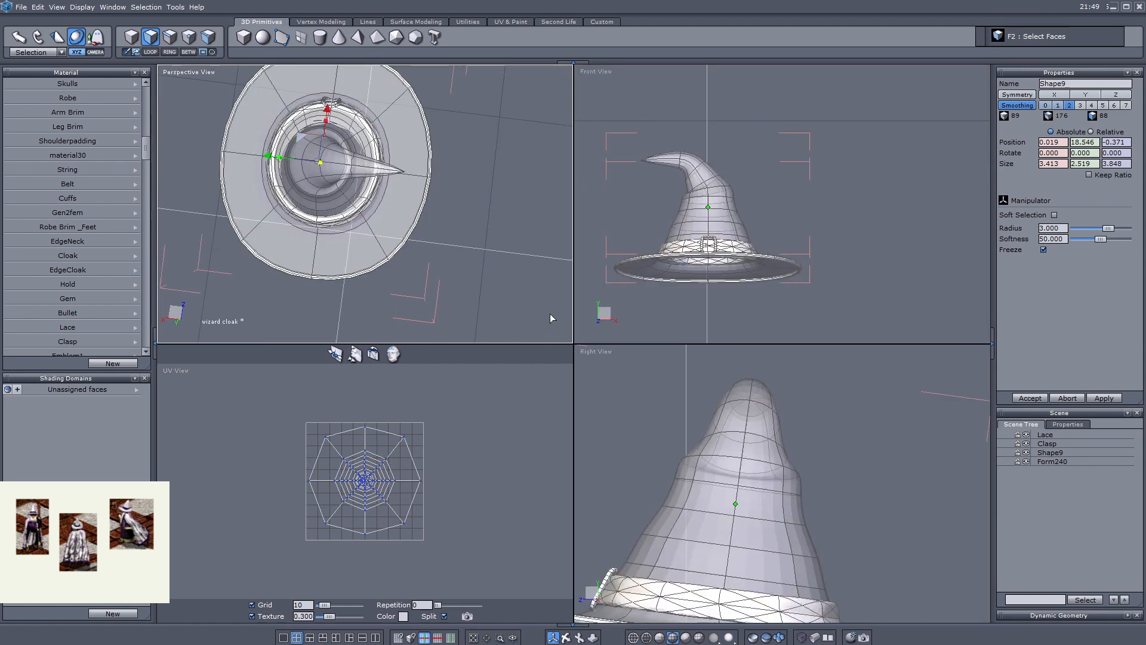
pyautogui.moveTo(610, 123); pyautogui.dragTo(639, 184)
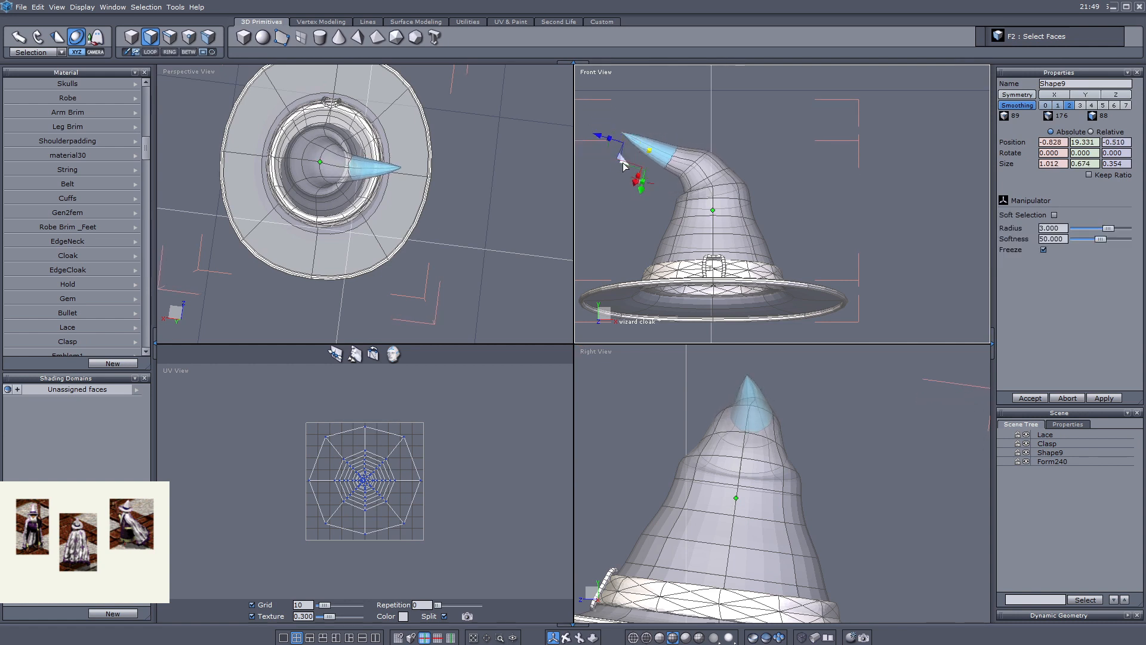
pyautogui.click(19, 53)
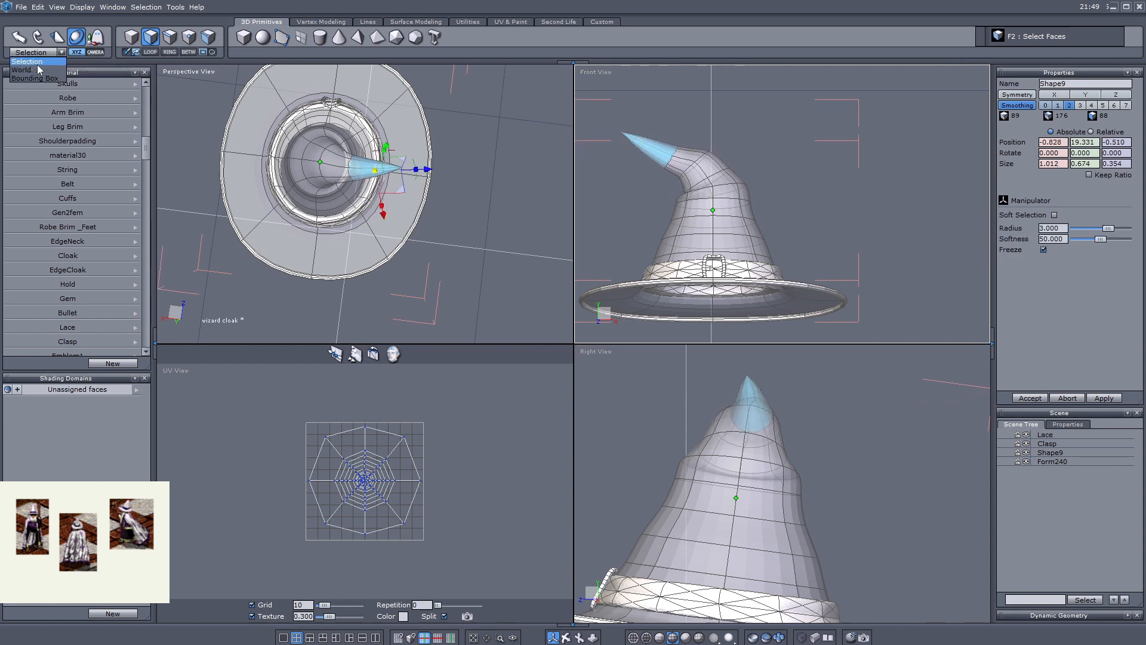
pyautogui.click(37, 70)
pyautogui.moveTo(673, 126); pyautogui.dragTo(681, 120)
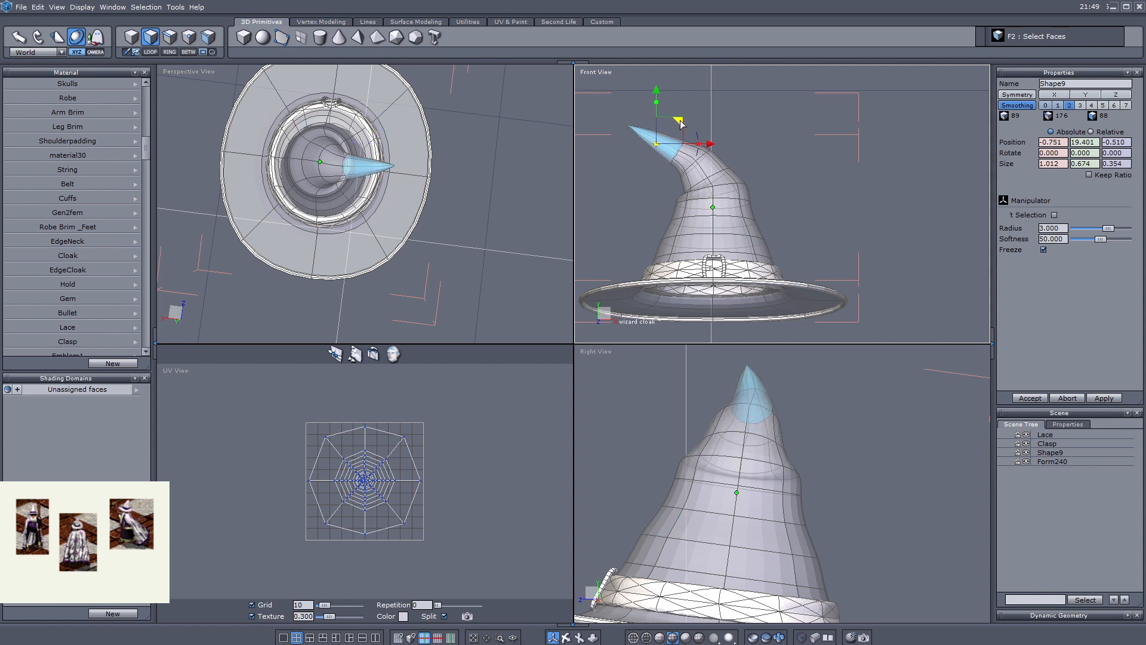
# - Extend the face selection below the tip and straighten the point upward, placing it at about X -0.30, Y 19.65
pyautogui.moveTo(721, 124); pyautogui.dragTo(735, 148, button='middle')
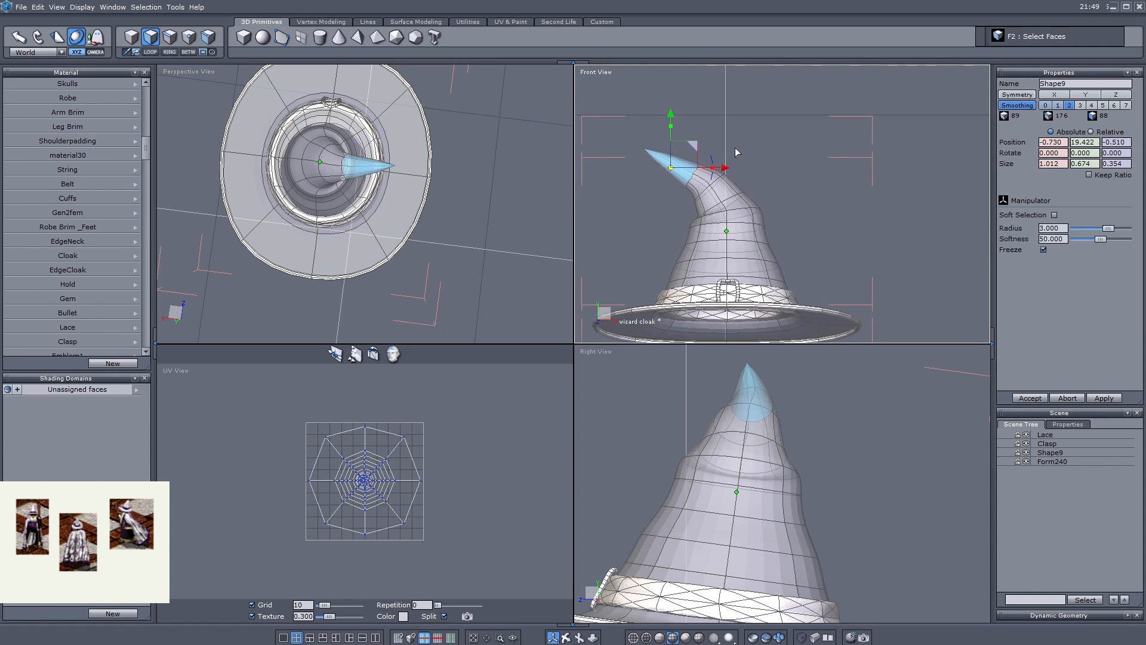
pyautogui.keyDown('shift'); pyautogui.click(722, 182); pyautogui.keyUp('shift')
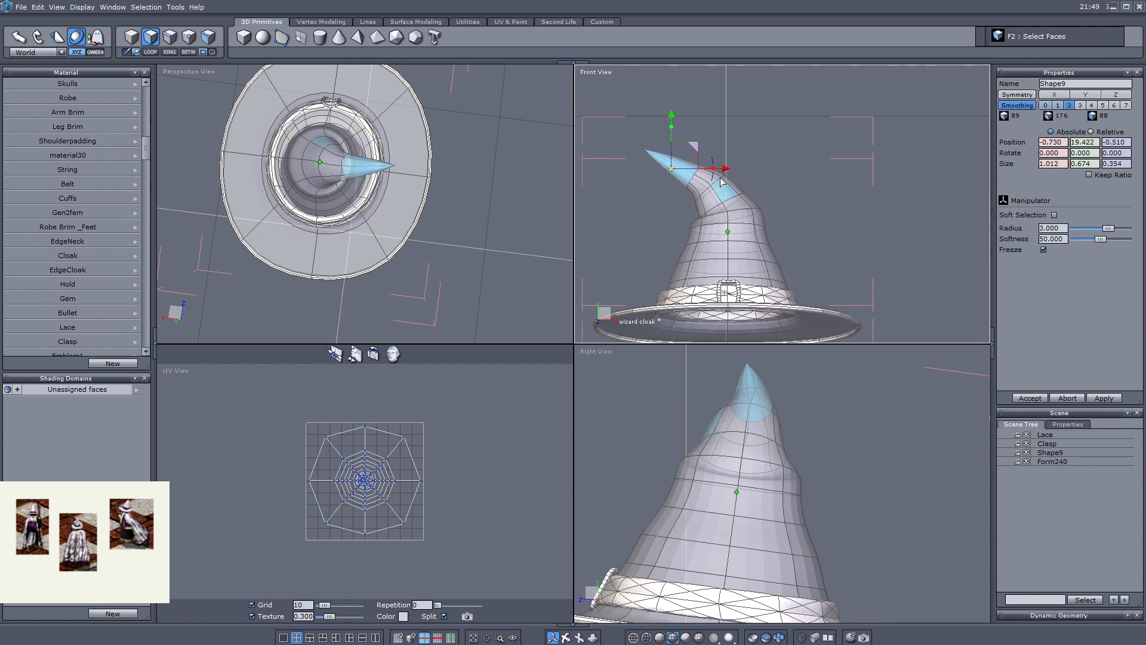
pyautogui.moveTo(721, 182); pyautogui.dragTo(747, 175, button='middle')
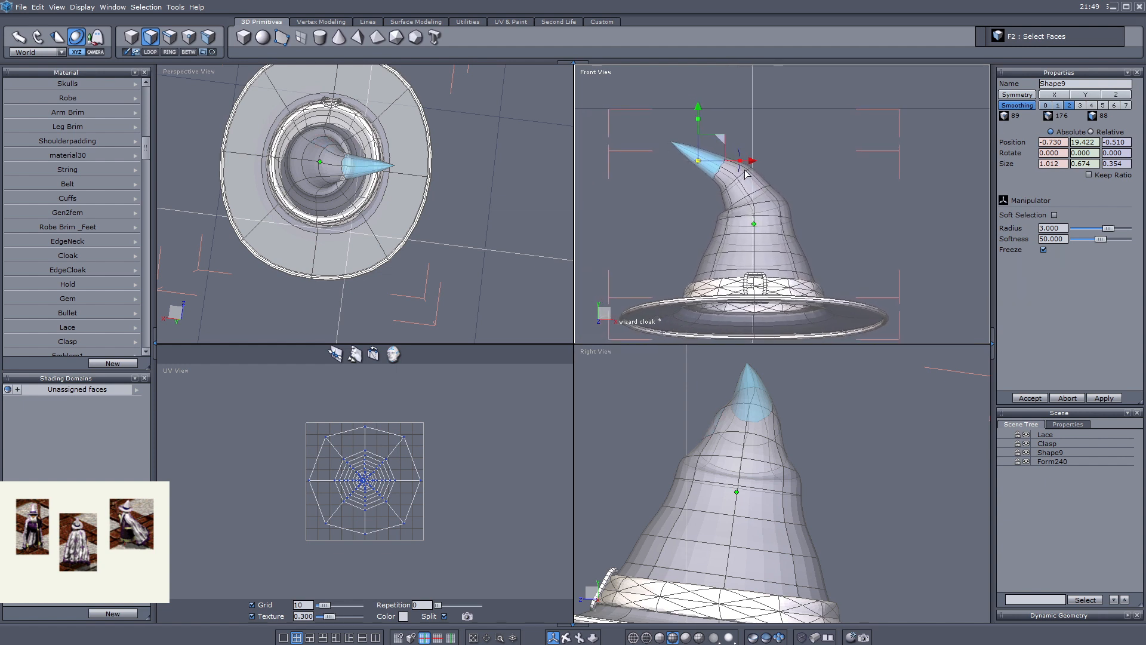
pyautogui.scroll(3, 747, 173)
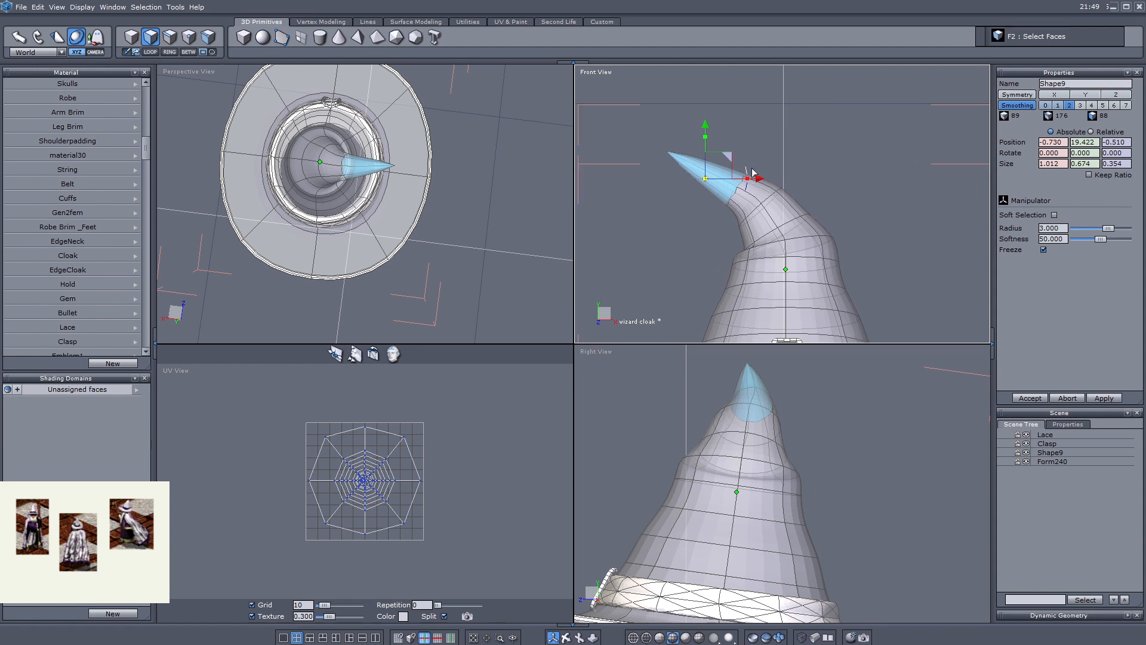
pyautogui.moveTo(746, 168)
pyautogui.mouseDown()
pyautogui.moveTo(744, 179)
pyautogui.moveTo(742, 147)
pyautogui.mouseUp()
pyautogui.moveTo(661, 115); pyautogui.dragTo(787, 230)
pyautogui.moveTo(775, 186); pyautogui.dragTo(767, 200)
pyautogui.moveTo(764, 152); pyautogui.dragTo(778, 144)
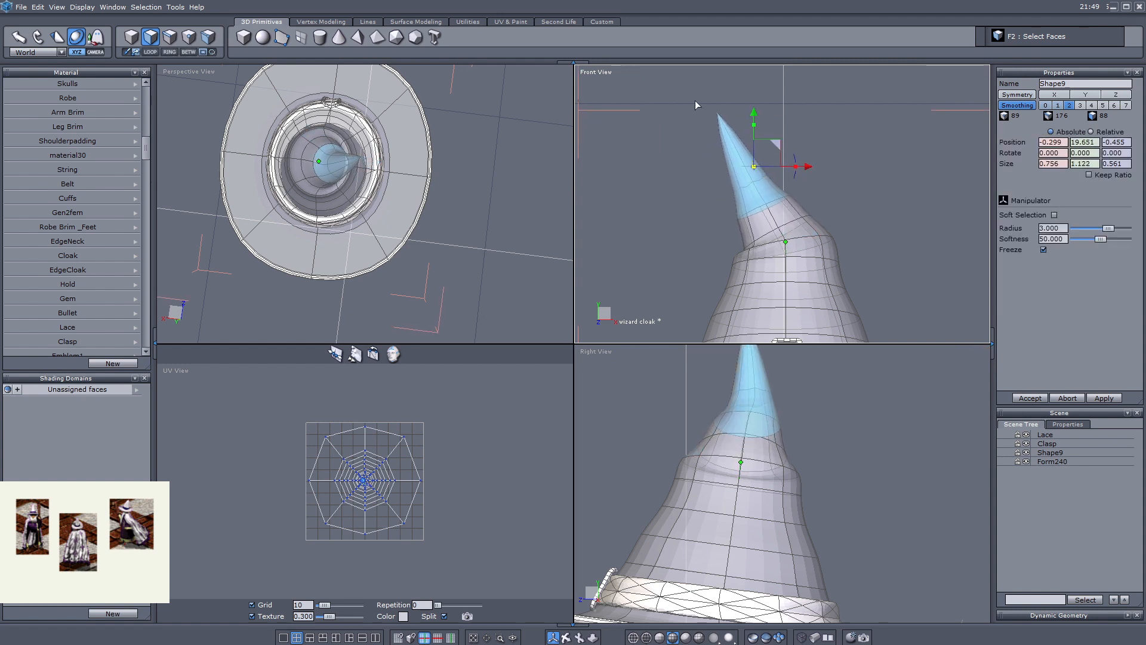
# - Extend the hat-tip face selection down the upper cone, rotate it upright and centre it at about X -0.02, Y 19.62
pyautogui.moveTo(695, 101); pyautogui.dragTo(825, 256)
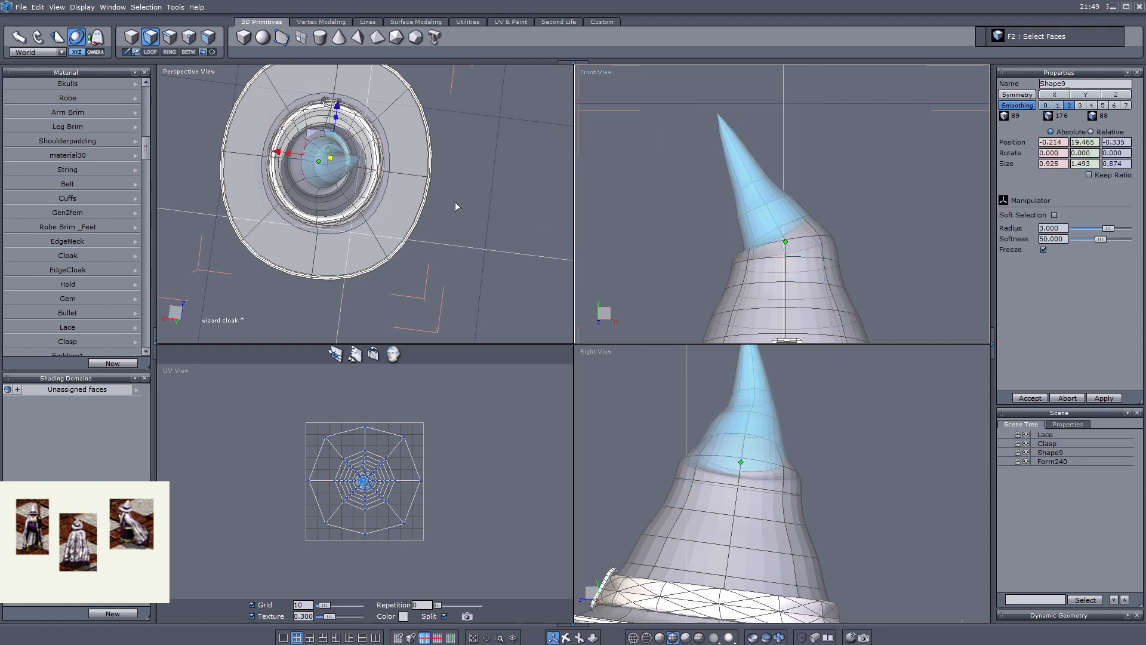
pyautogui.click(568, 638)
pyautogui.moveTo(468, 246); pyautogui.dragTo(347, 172, button='right')
pyautogui.scroll(5, 347, 172)
pyautogui.click(553, 637)
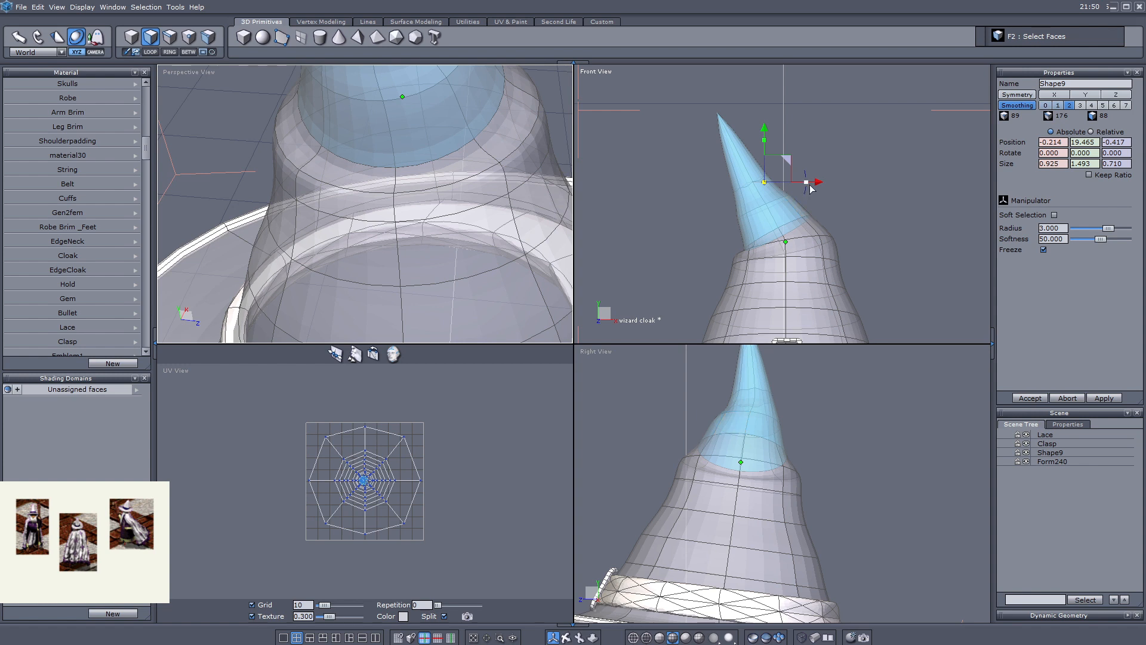
pyautogui.moveTo(806, 190); pyautogui.dragTo(795, 206)
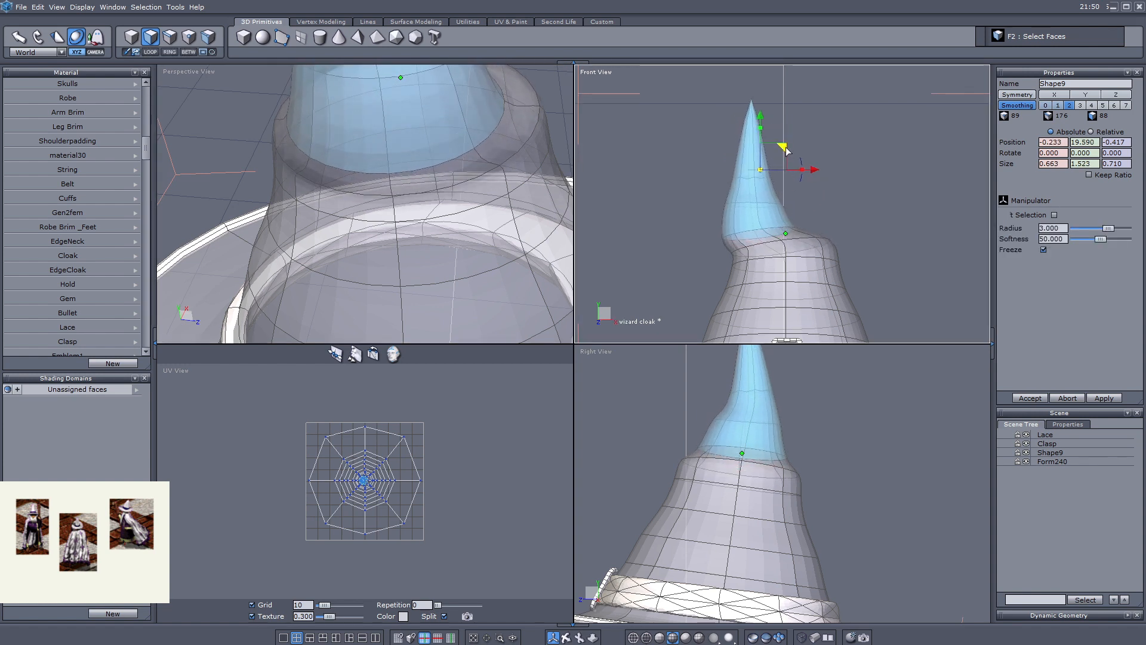
pyautogui.moveTo(787, 151); pyautogui.dragTo(809, 145)
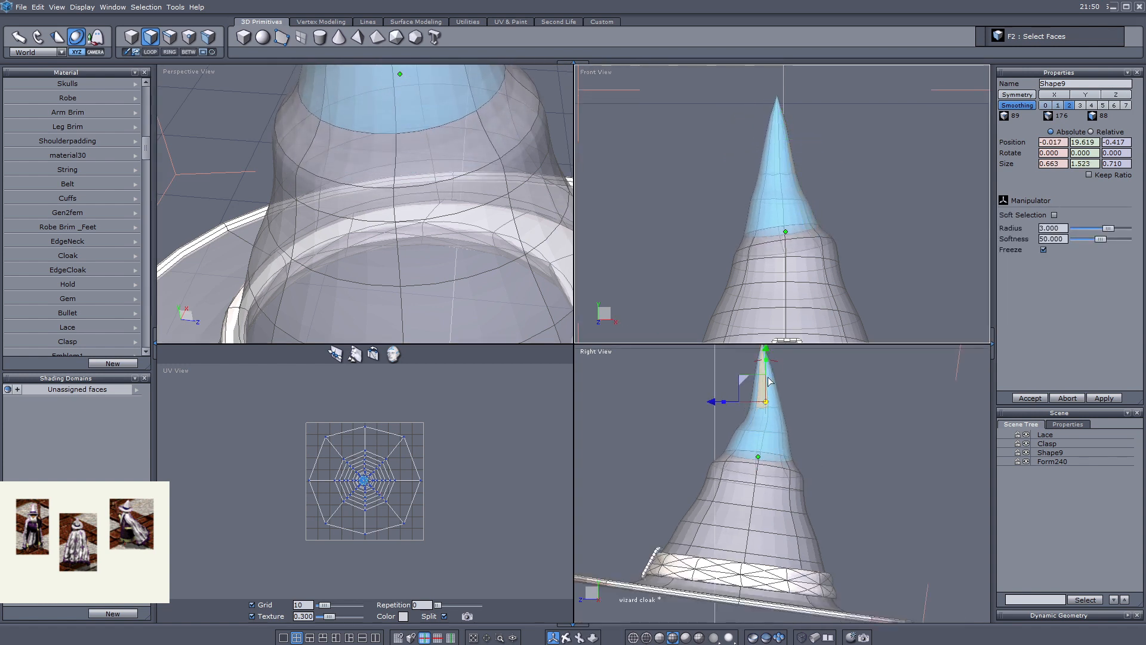
# - Tilt the upper cone backward in the side profile, then narrow the face selection and bend it further to about Y 19.75, Z -0.83
pyautogui.moveTo(780, 366); pyautogui.dragTo(784, 416)
pyautogui.moveTo(781, 412); pyautogui.dragTo(766, 437, button='middle')
pyautogui.moveTo(762, 381); pyautogui.dragTo(734, 401)
pyautogui.moveTo(808, 356); pyautogui.dragTo(734, 463)
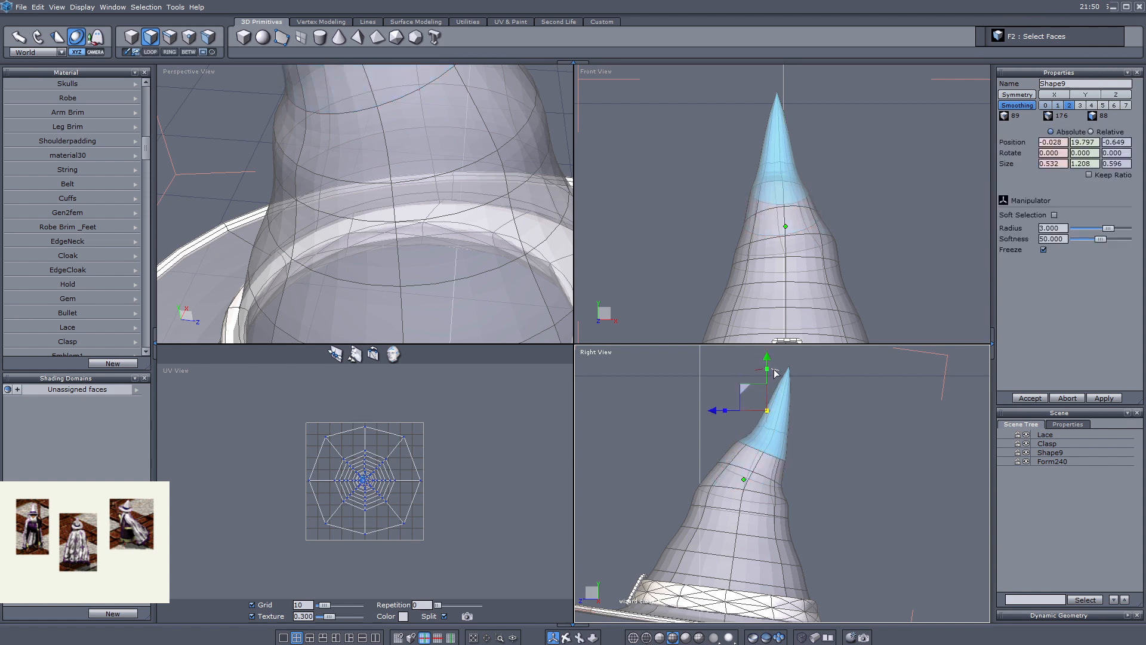
pyautogui.moveTo(774, 369); pyautogui.dragTo(757, 389)
pyautogui.moveTo(825, 384); pyautogui.dragTo(810, 407, button='middle')
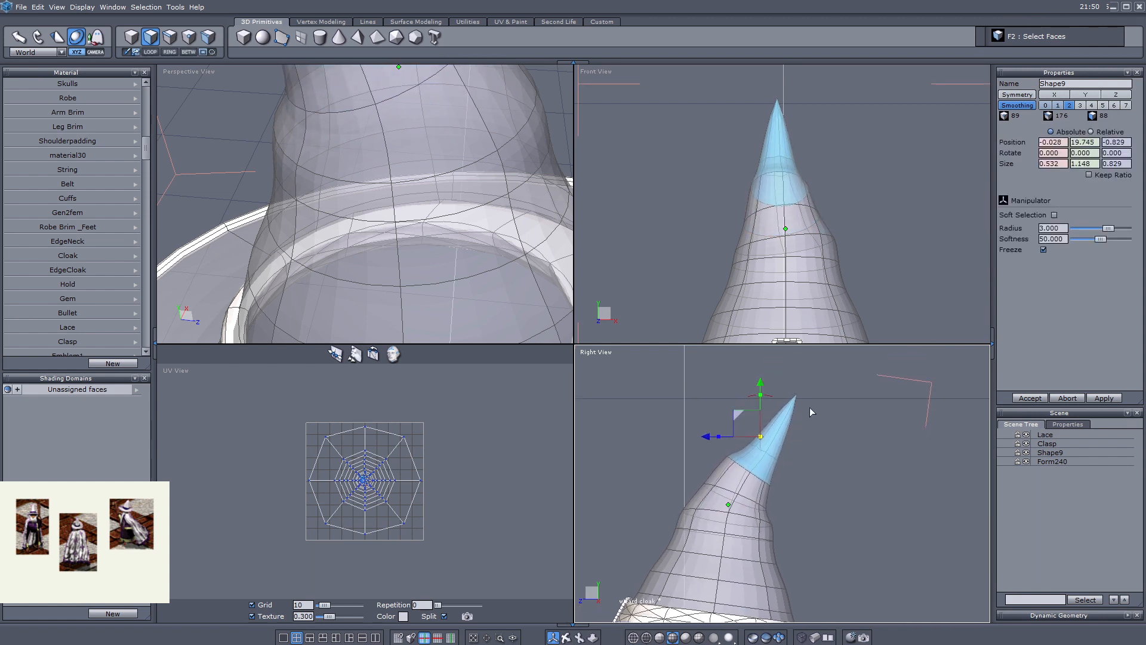
# - Reduce the selection to the topmost faces and curl the hat's point farther back, to about Y 19.73, Z -0.97
pyautogui.moveTo(811, 376); pyautogui.dragTo(744, 468)
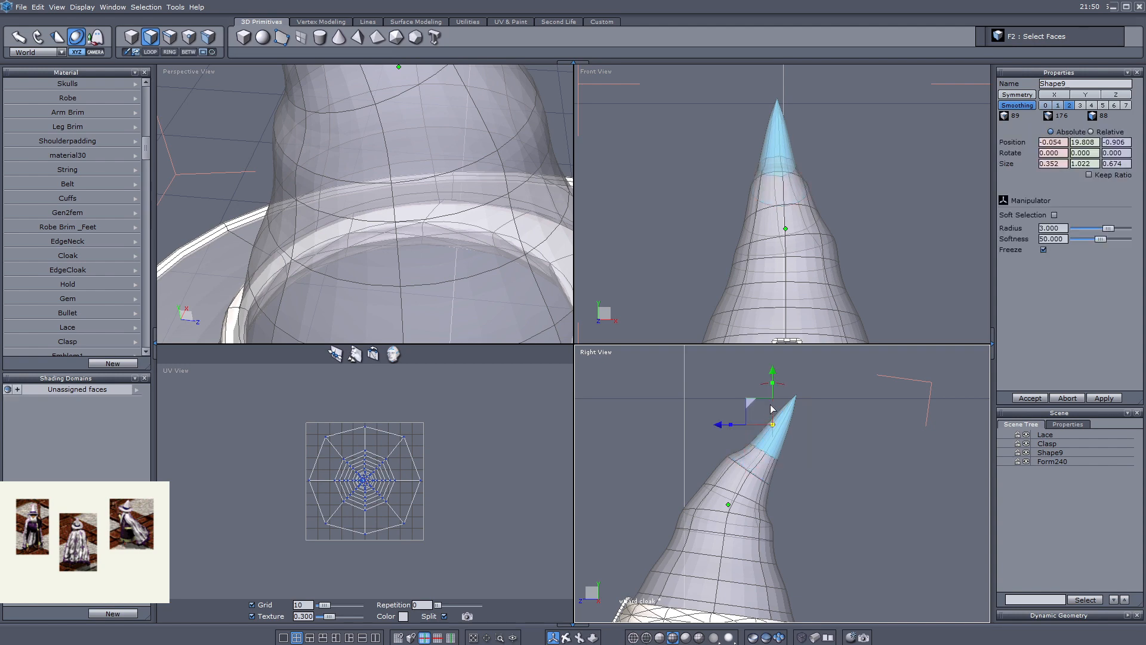
pyautogui.moveTo(784, 384); pyautogui.dragTo(754, 412)
pyautogui.scroll(-4, 753, 411)
pyautogui.scroll(4, 754, 441)
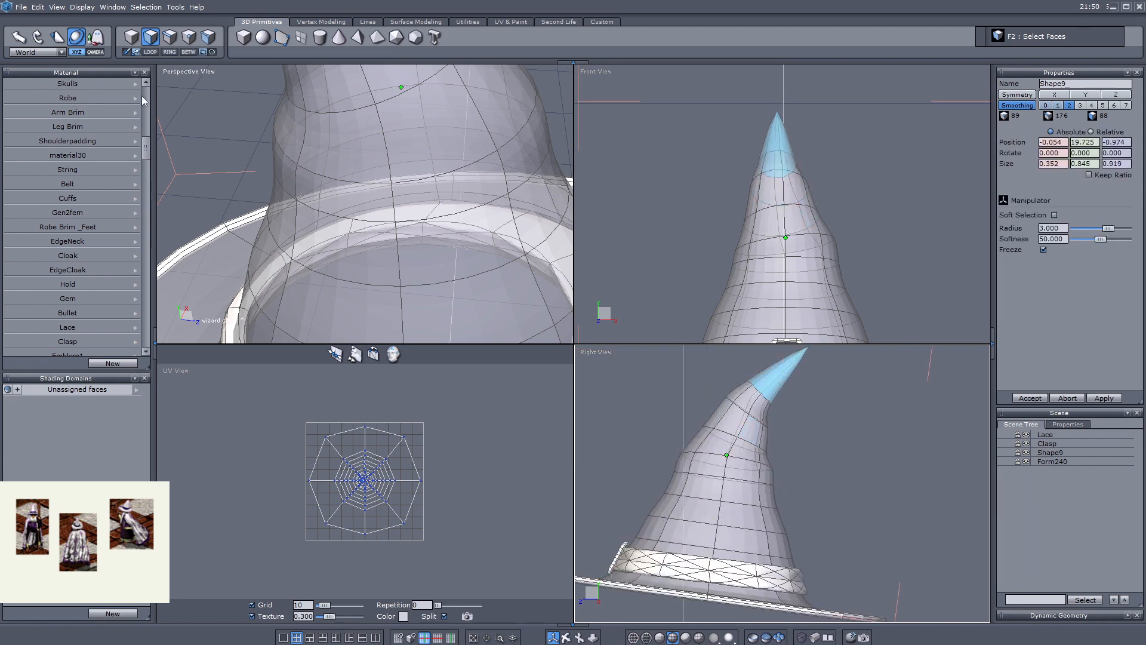
# - Return to object selection and examine the reshaped hat's silhouette in the perspective, front and right views
pyautogui.click(130, 36)
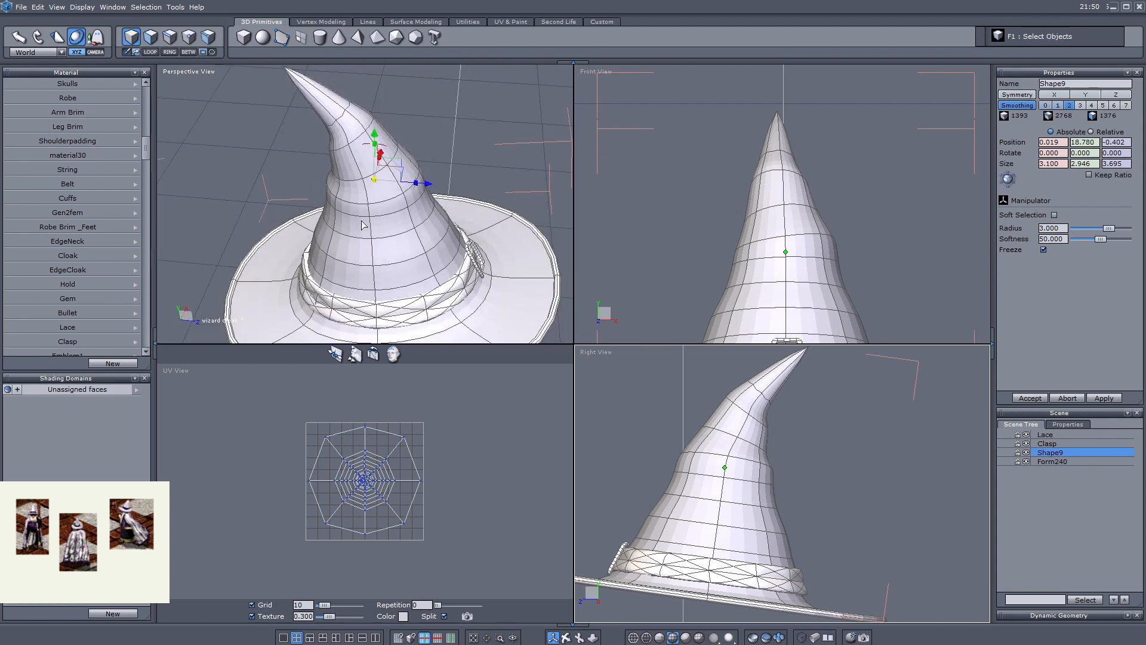
pyautogui.scroll(-3, 421, 223)
pyautogui.scroll(2, 421, 223)
pyautogui.scroll(-3, 775, 226)
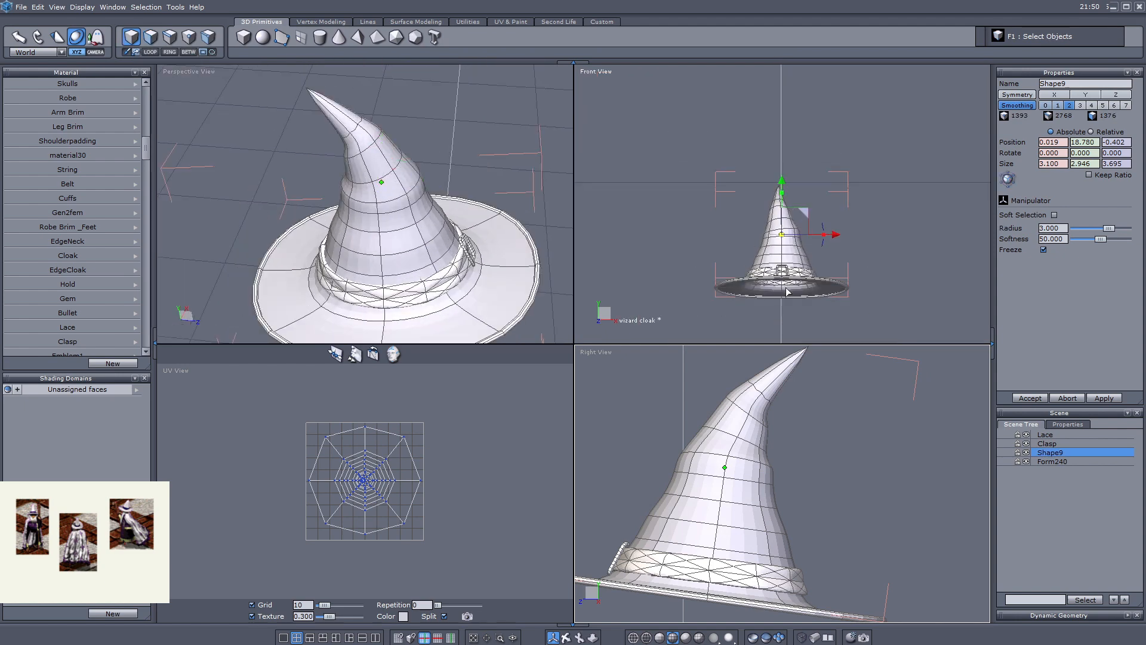
pyautogui.scroll(5, 775, 226)
pyautogui.scroll(1, 775, 228)
pyautogui.scroll(-3, 776, 239)
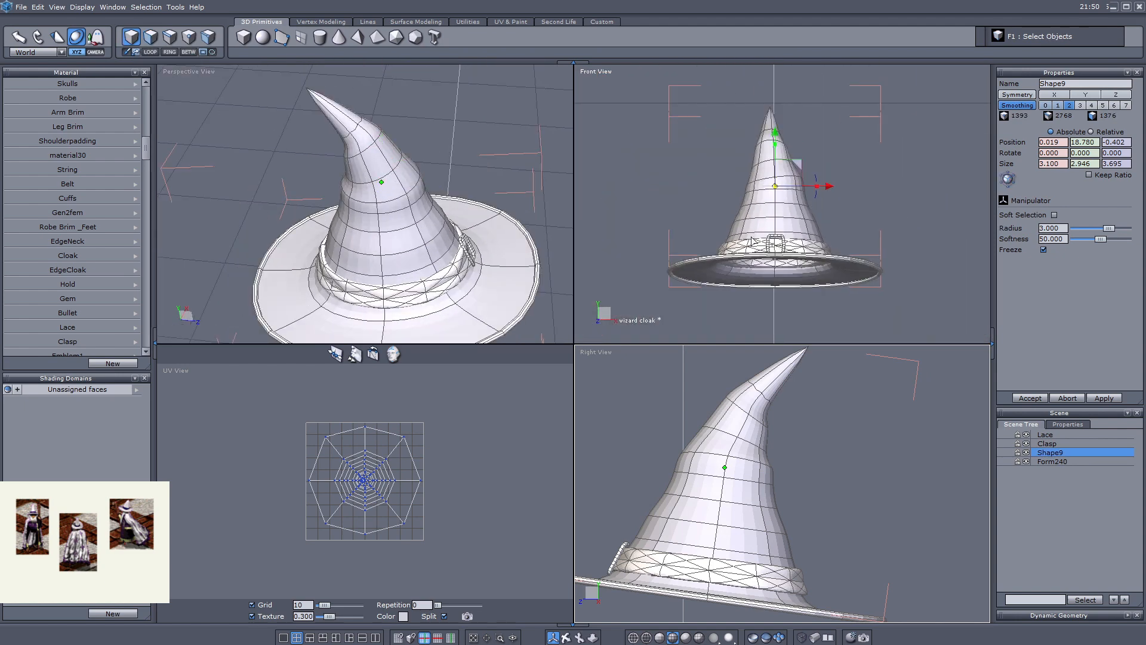
pyautogui.scroll(-2, 754, 241)
pyautogui.scroll(-3, 764, 436)
pyautogui.scroll(1, 764, 436)
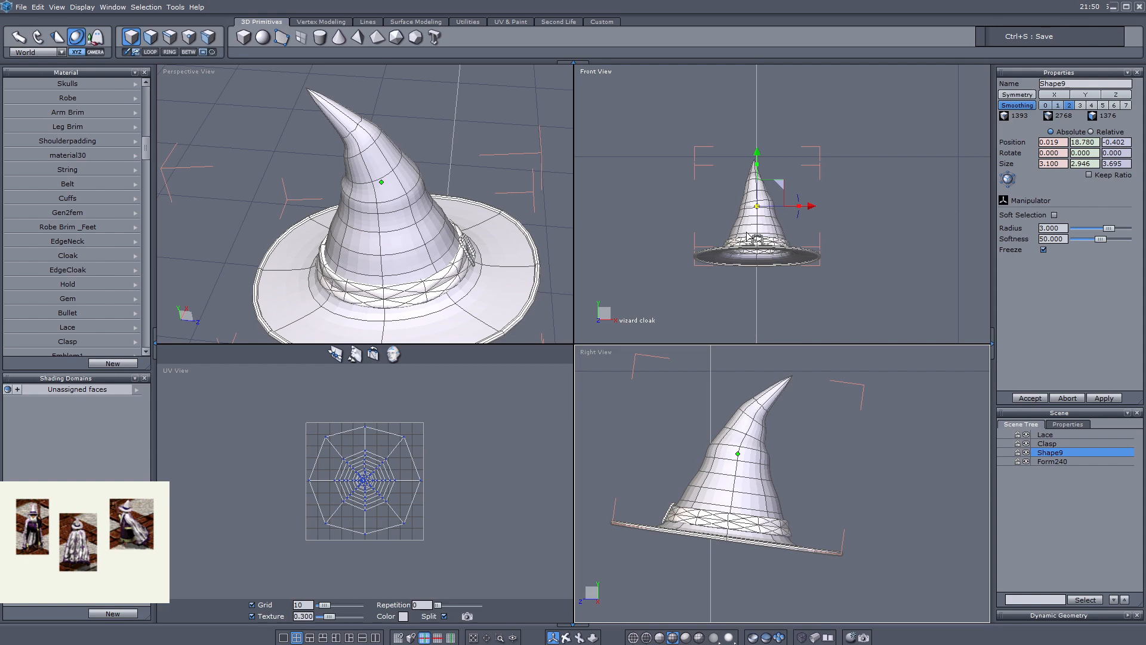
# - Save the wizard cloak scene with the reshaped hat
pyautogui.hotkey('alt', 'e')
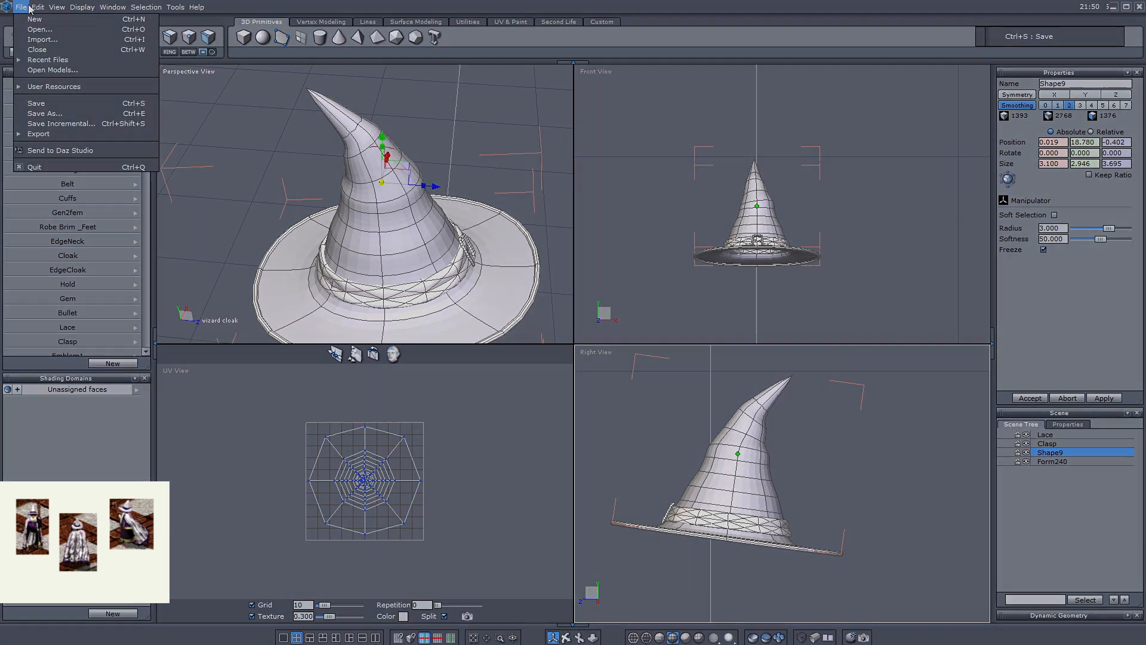